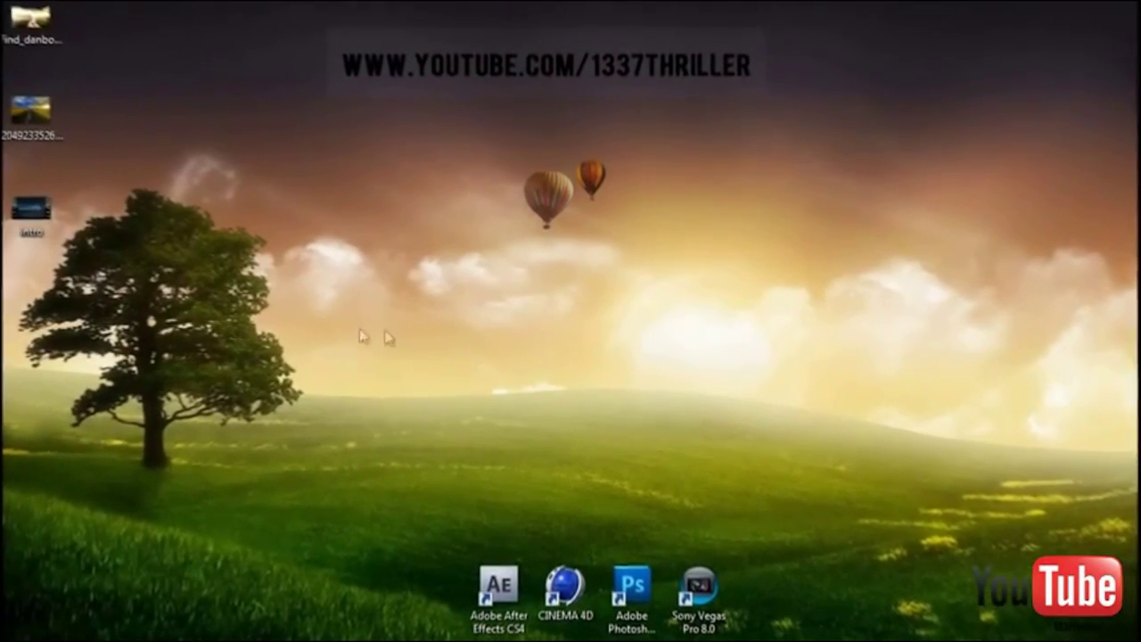
Open the find_danbo picture and the road photo from the desktop and examine both up close.
double_click(16, 42)
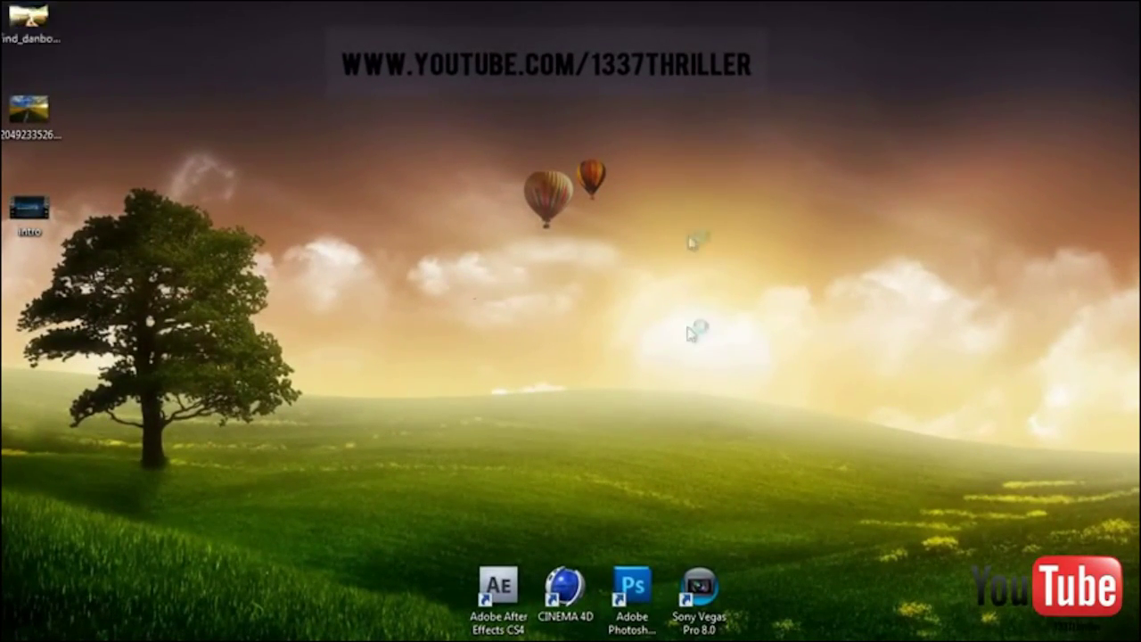
scroll(528, 401, up, 3)
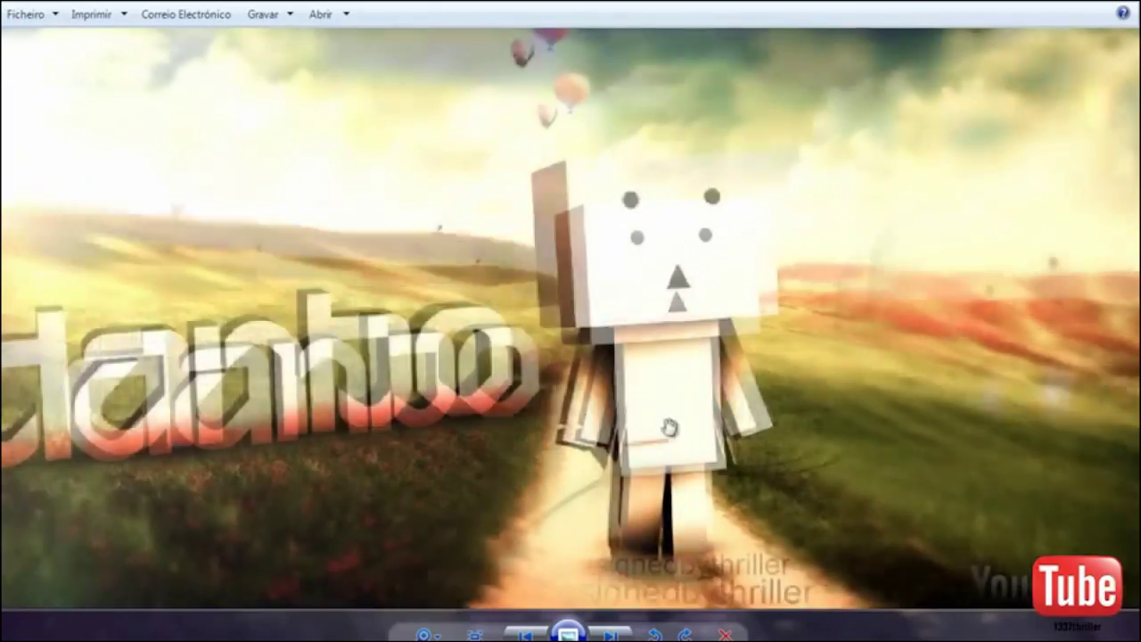
drag(670, 428, 568, 274)
scroll(569, 274, down, 5)
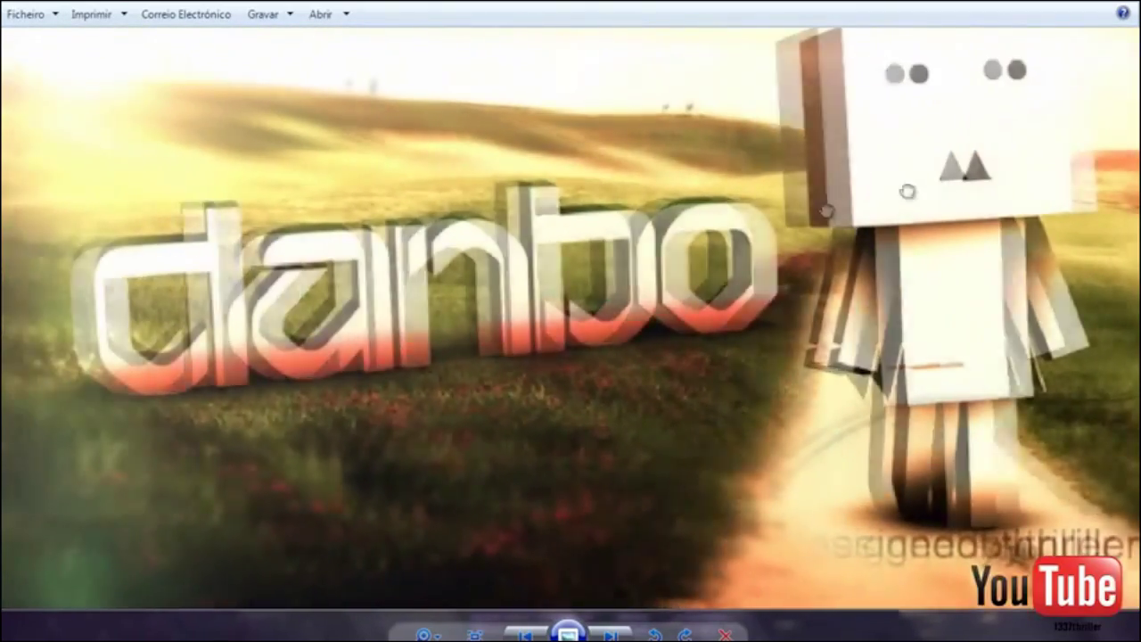
scroll(597, 181, up, 3)
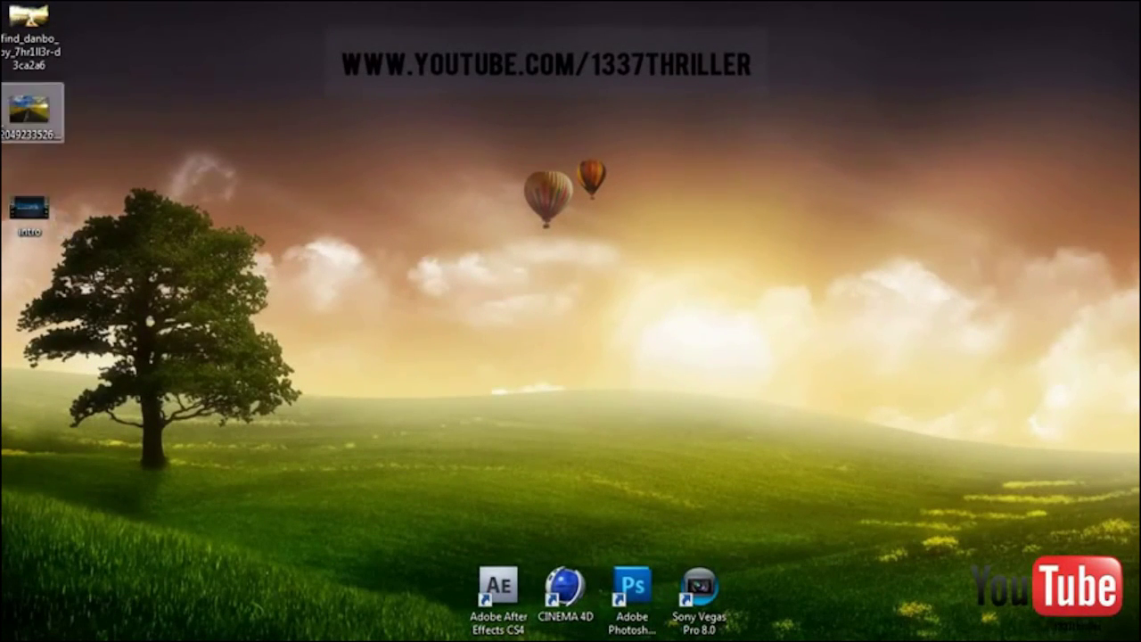
double_click(29, 108)
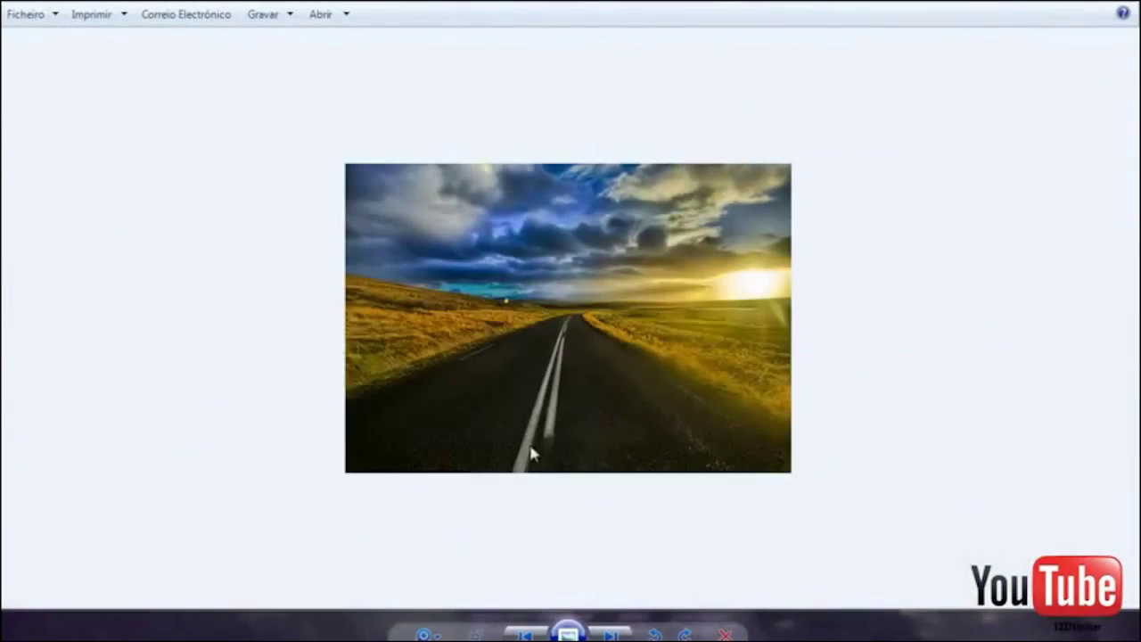
scroll(515, 458, up, 4)
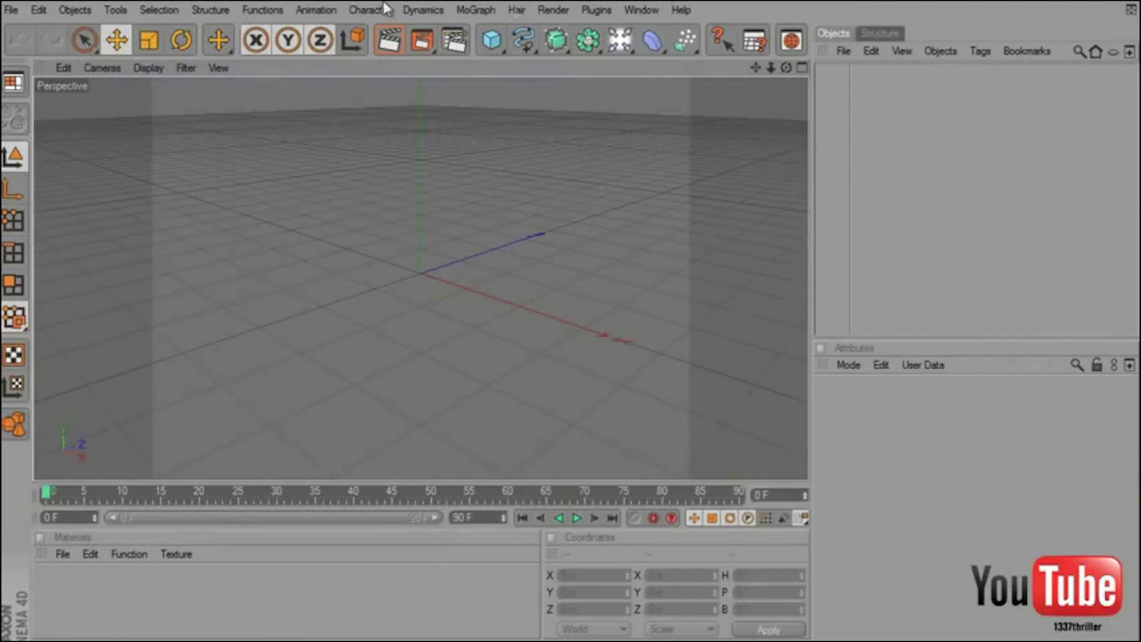
Set the render output size to a width of 1280 and a height of 720 pixels.
click(552, 10)
click(591, 170)
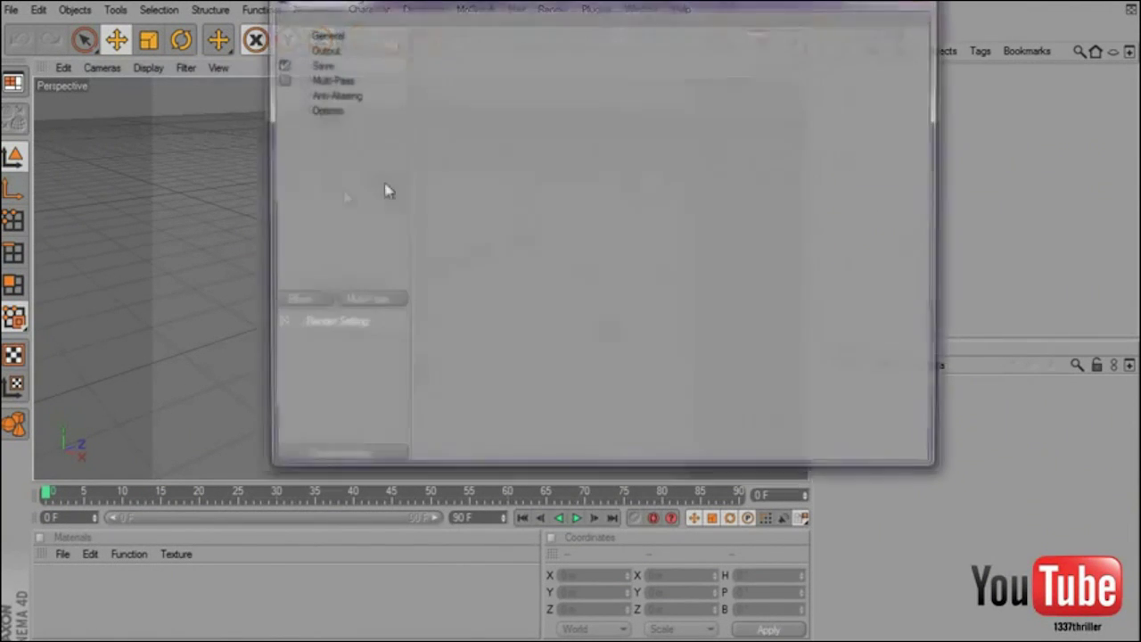
click(316, 49)
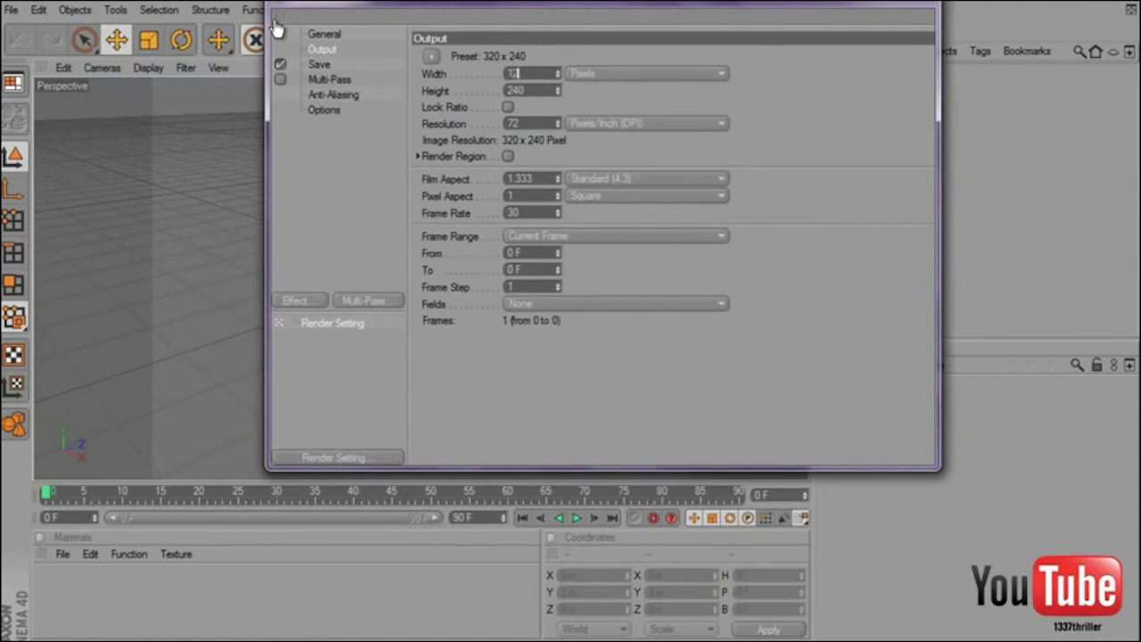
key(Tab)
key(Tab)
text(7)
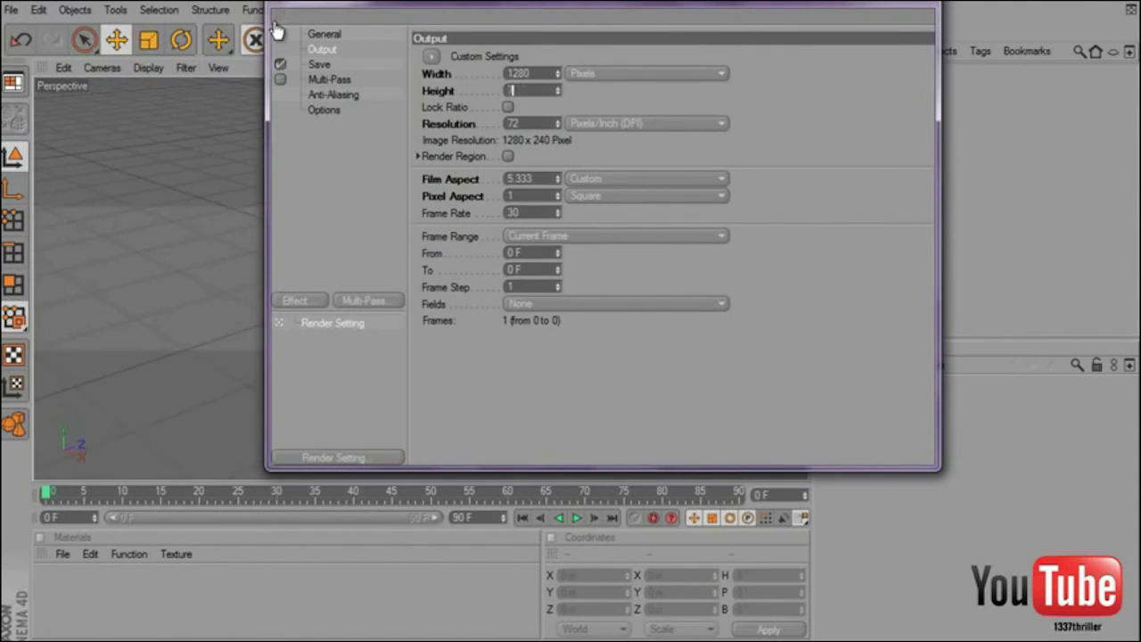
click(924, 2)
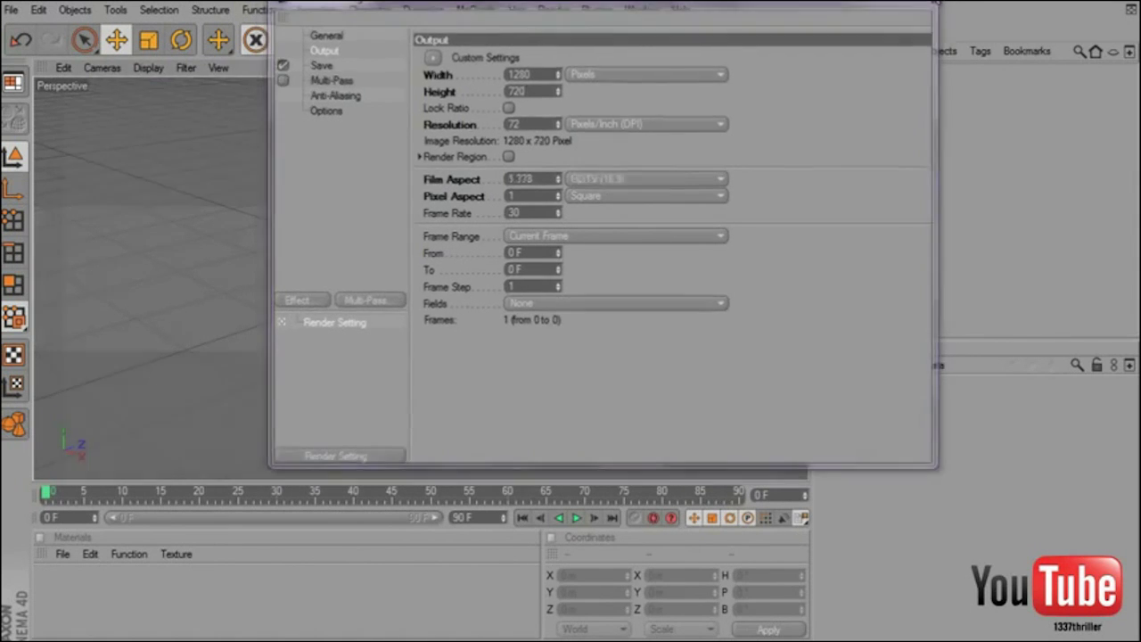
Add a Background object to the scene.
click(621, 44)
key(Escape)
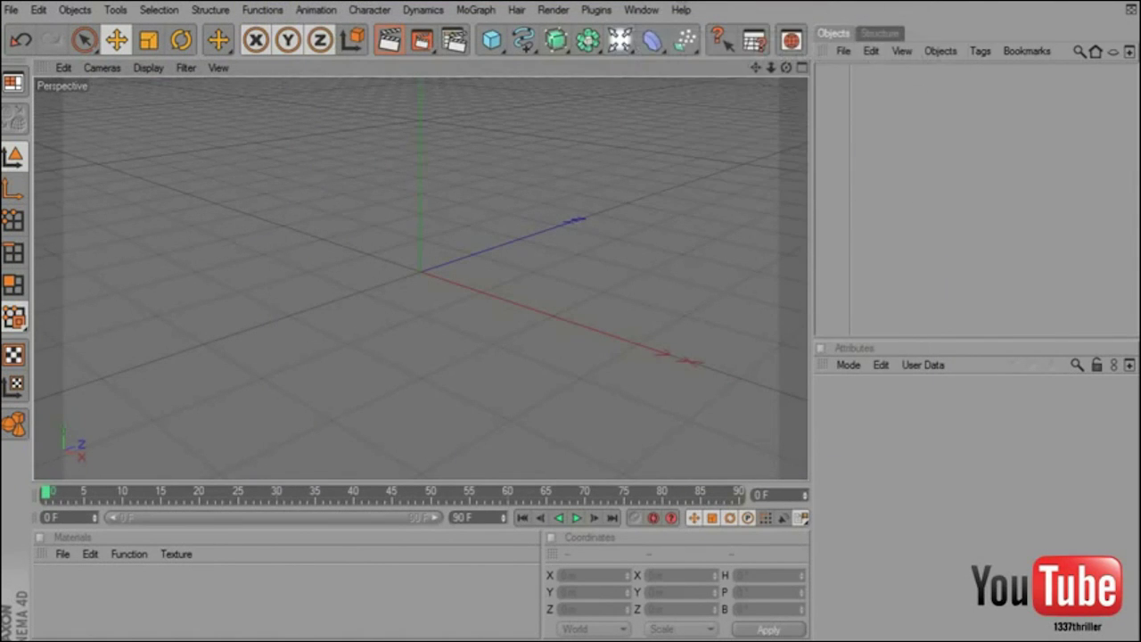
click(619, 40)
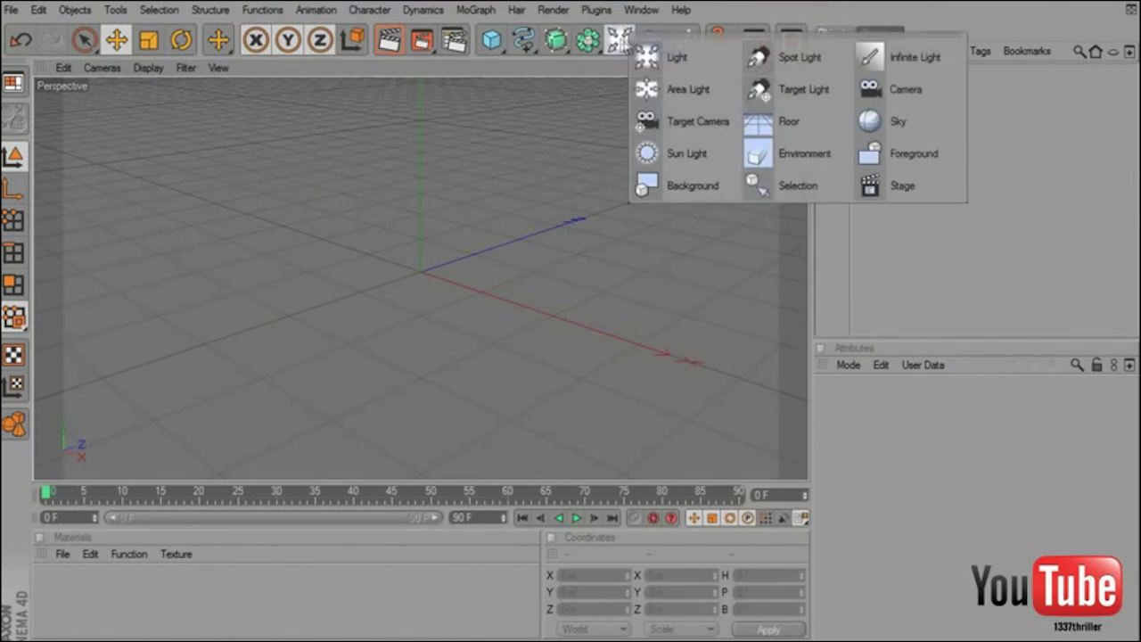
click(705, 187)
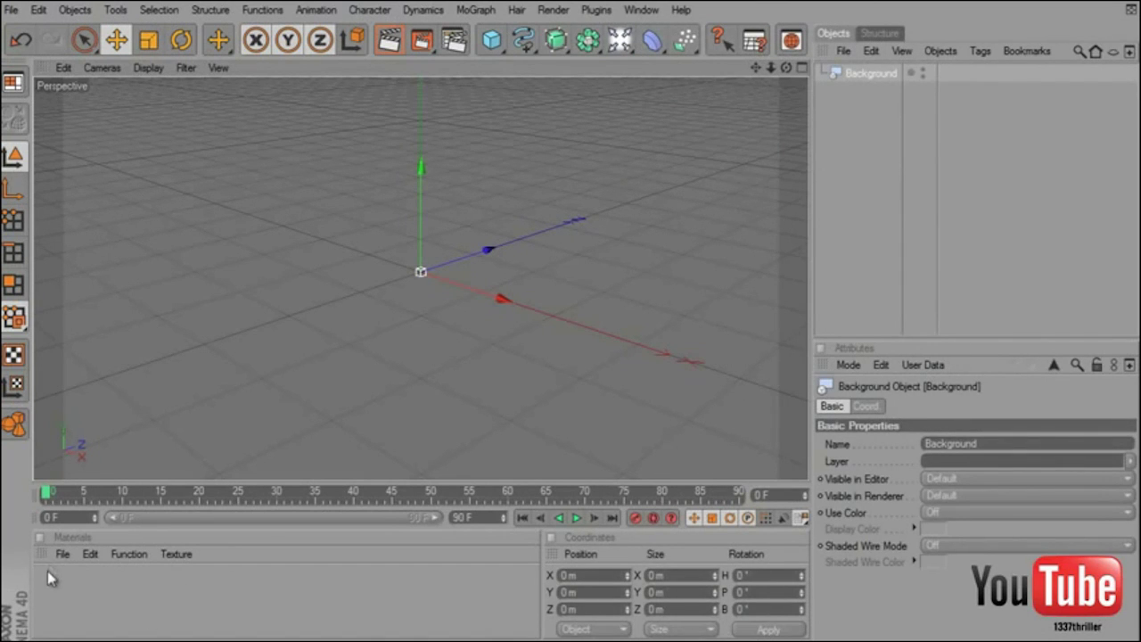
Create a new material and open its Color channel for editing.
click(70, 560)
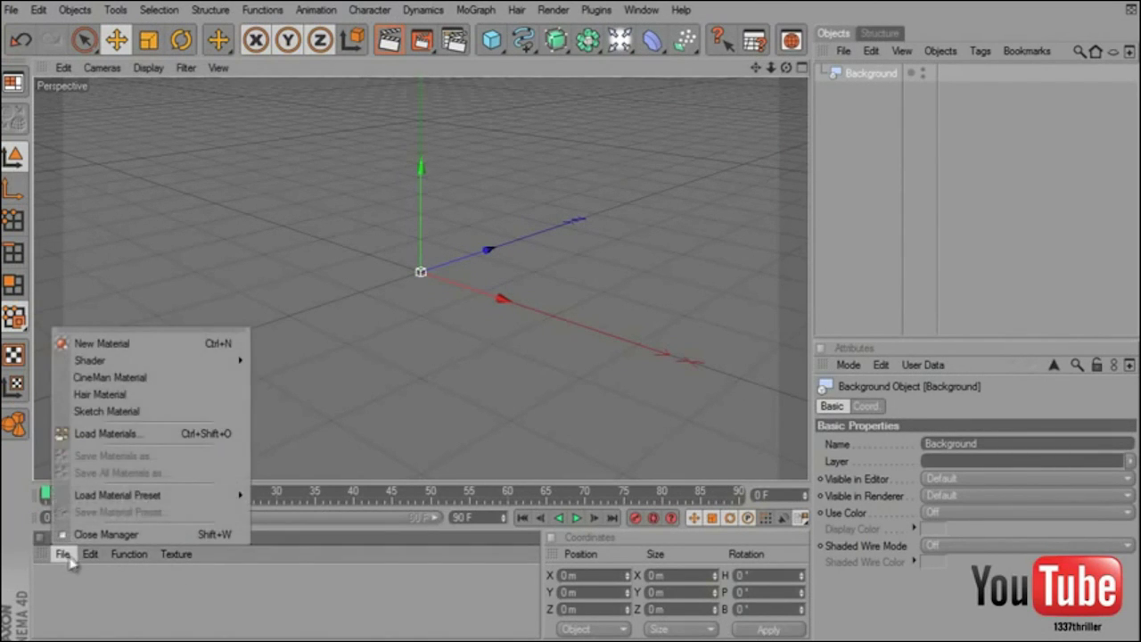
click(101, 343)
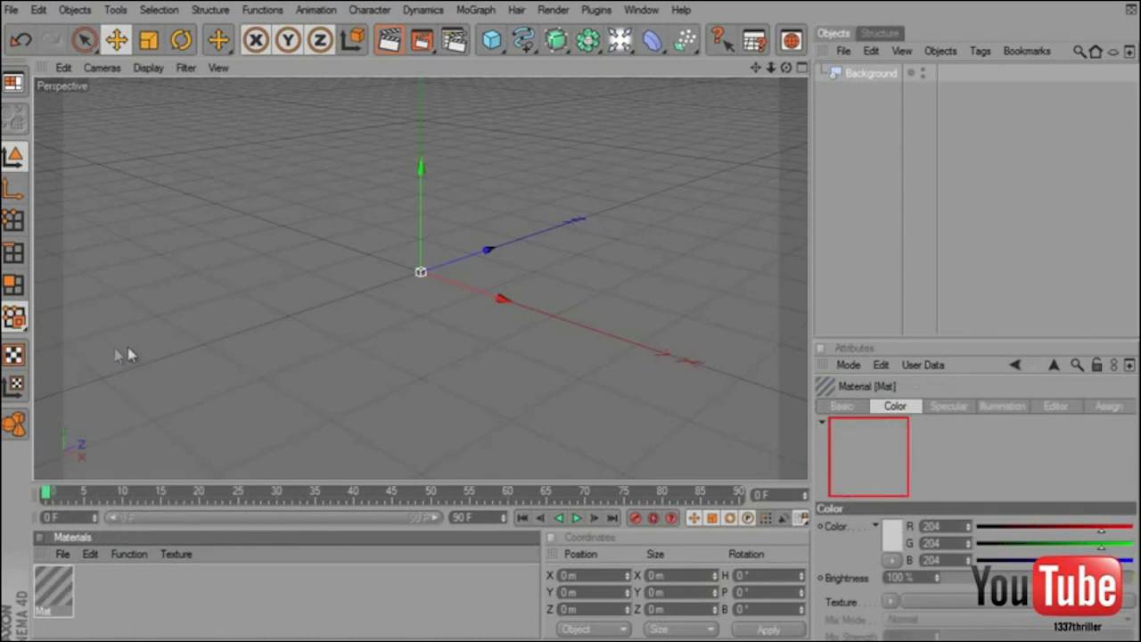
double_click(50, 588)
click(287, 263)
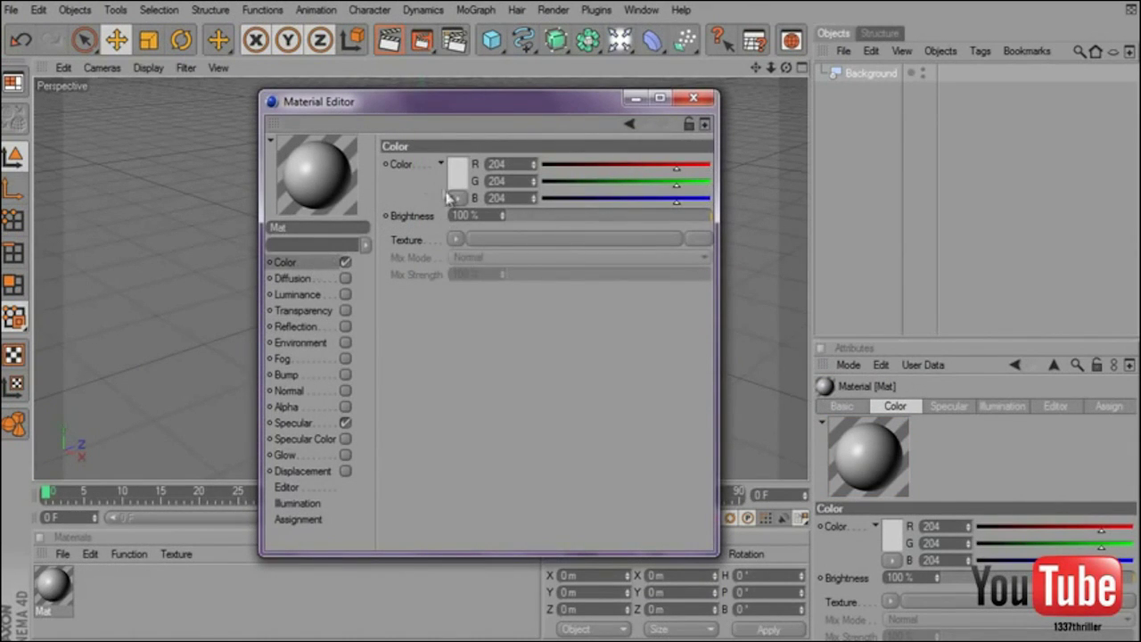
click(455, 239)
click(477, 279)
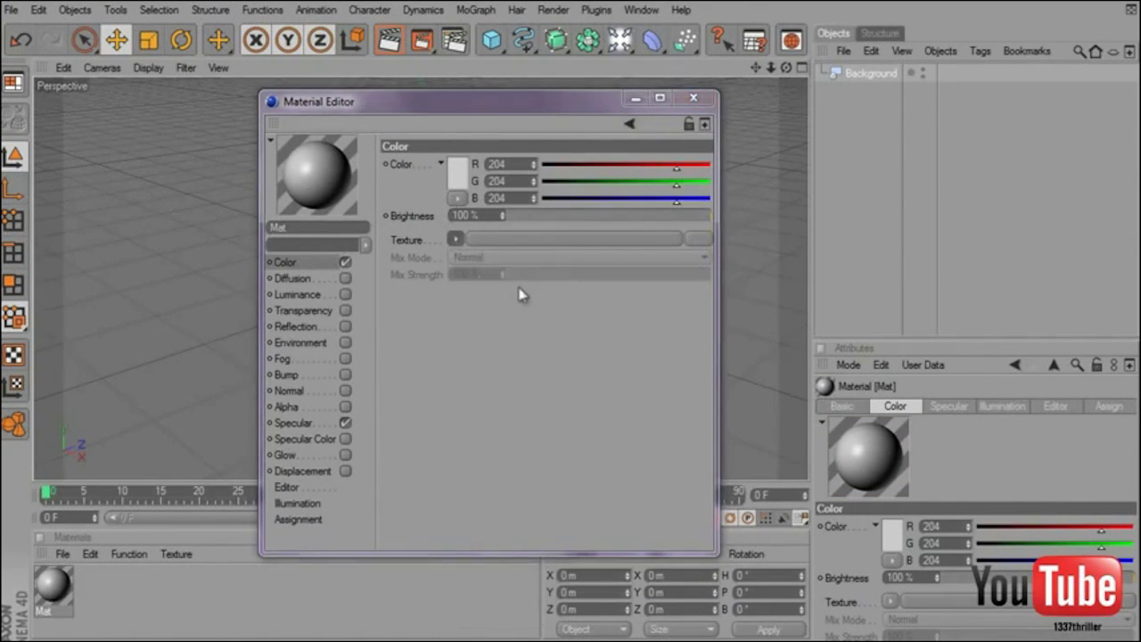
scroll(575, 324, down, 5)
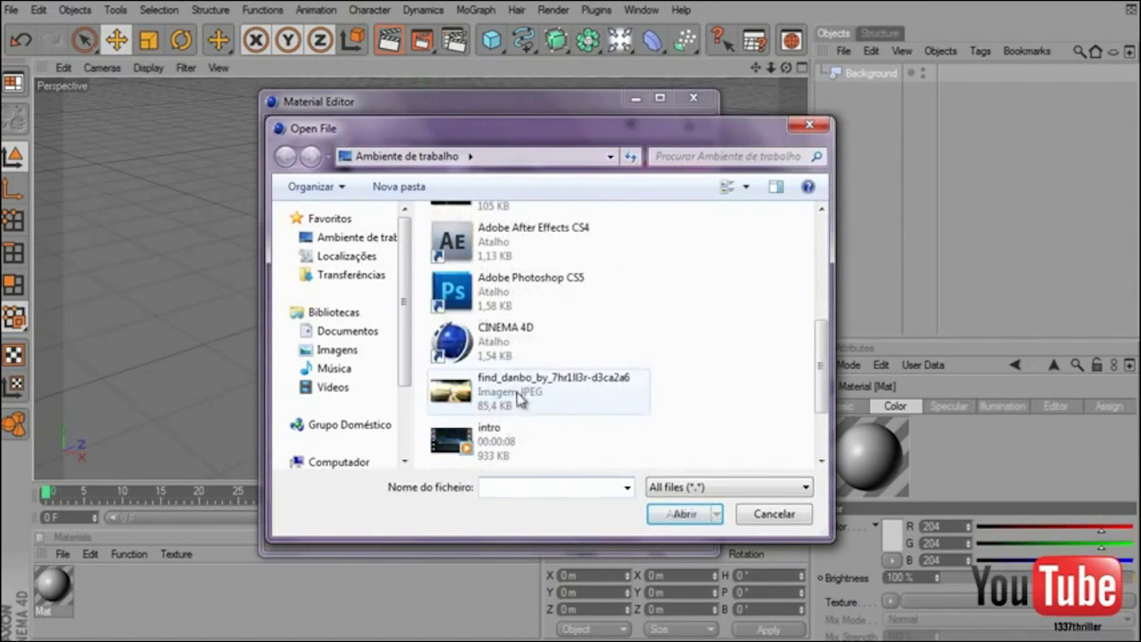
scroll(633, 353, up, 3)
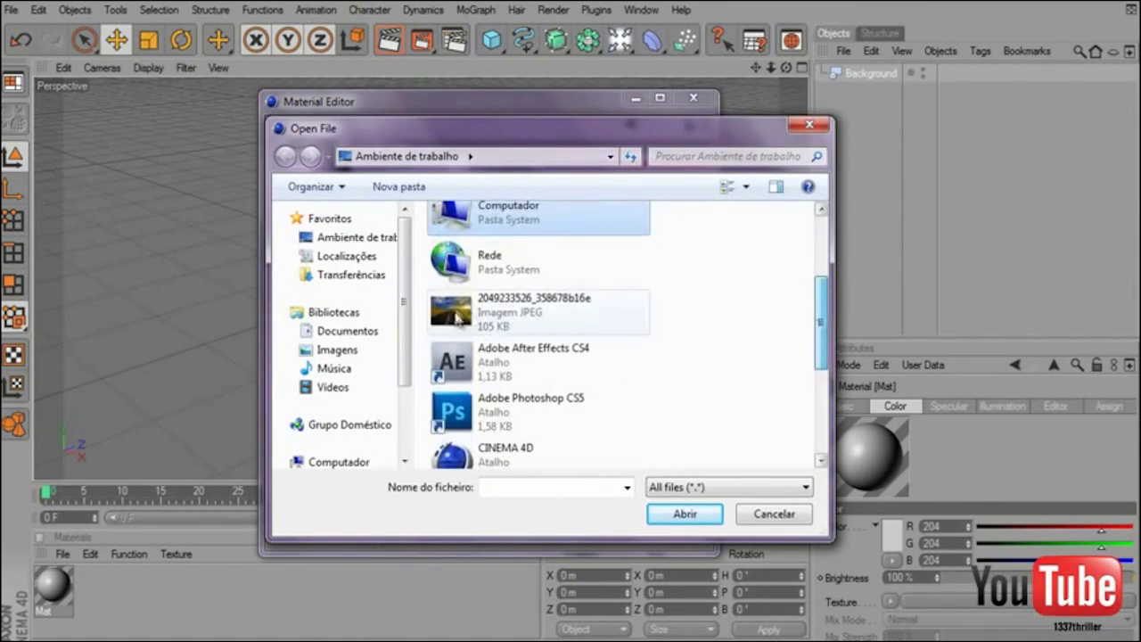
click(535, 313)
click(678, 522)
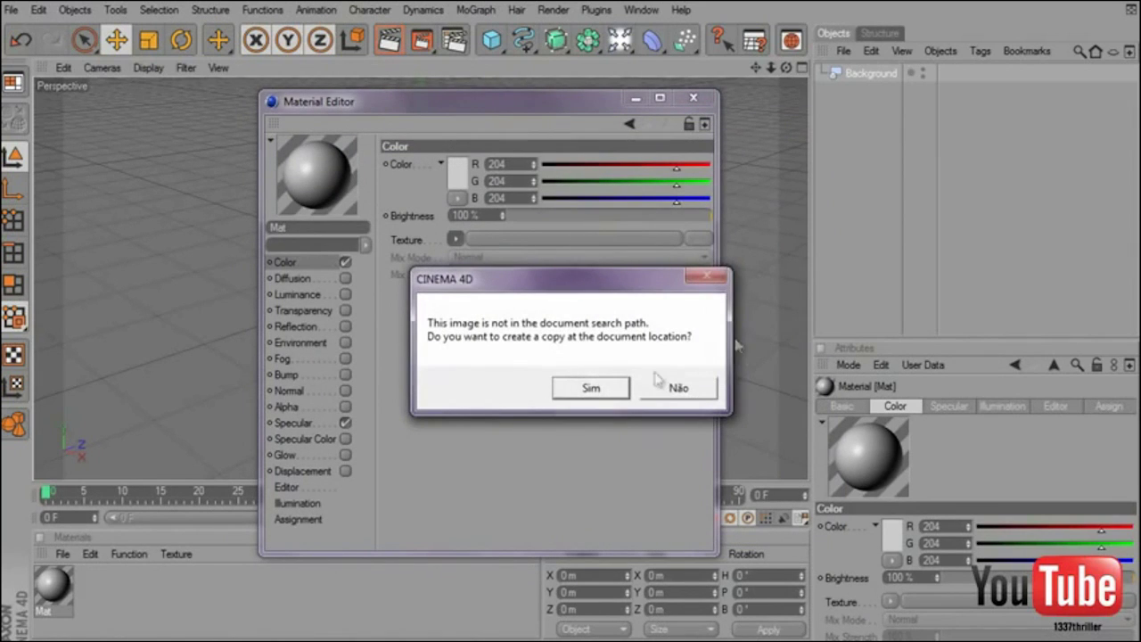
click(670, 389)
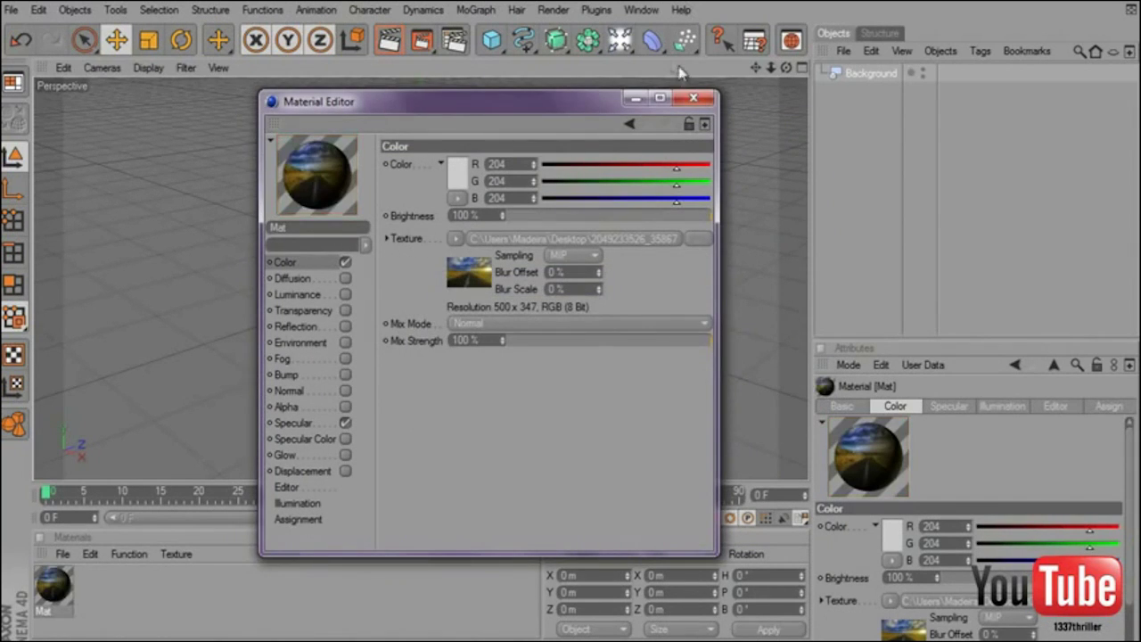
click(688, 102)
drag(675, 351, 883, 75)
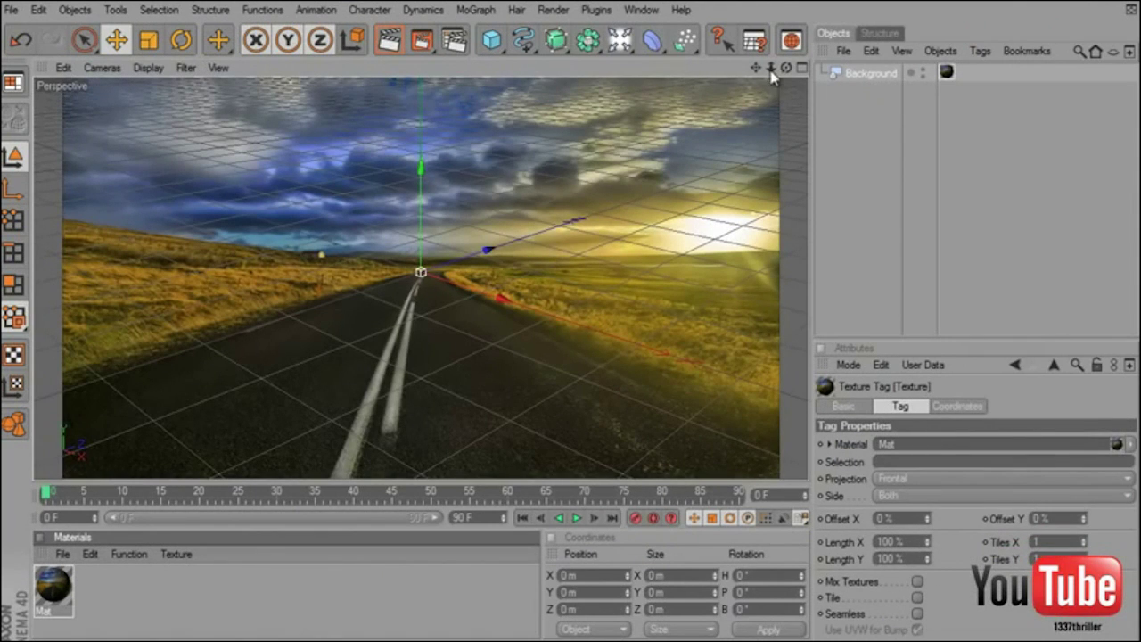
Add a MoGraph Text Object and set its text to "thriller".
click(475, 10)
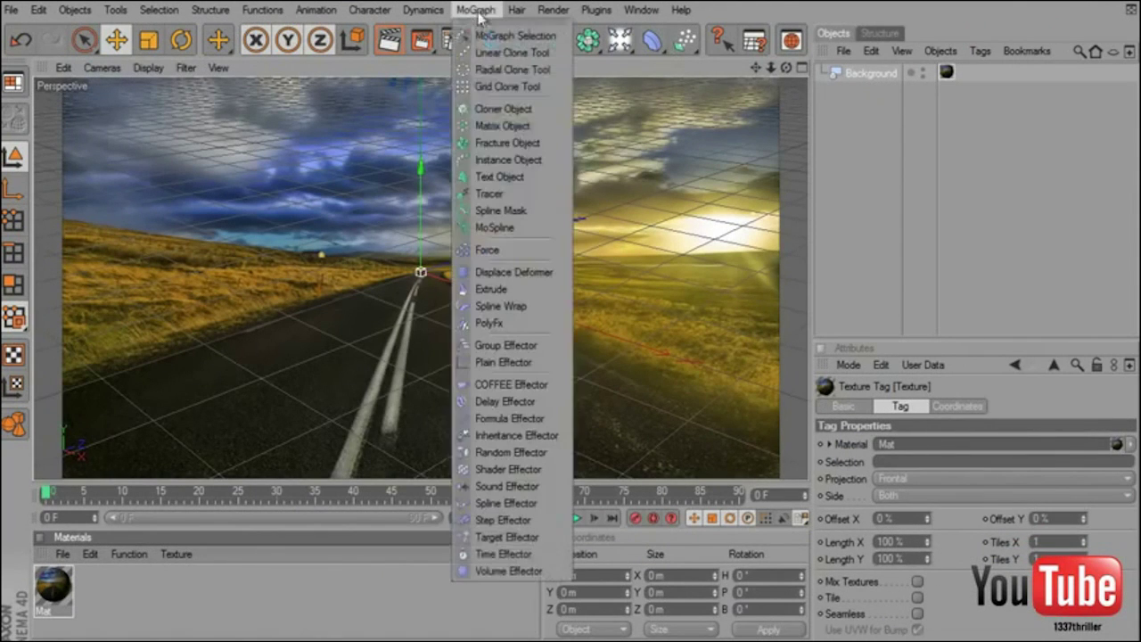
click(502, 177)
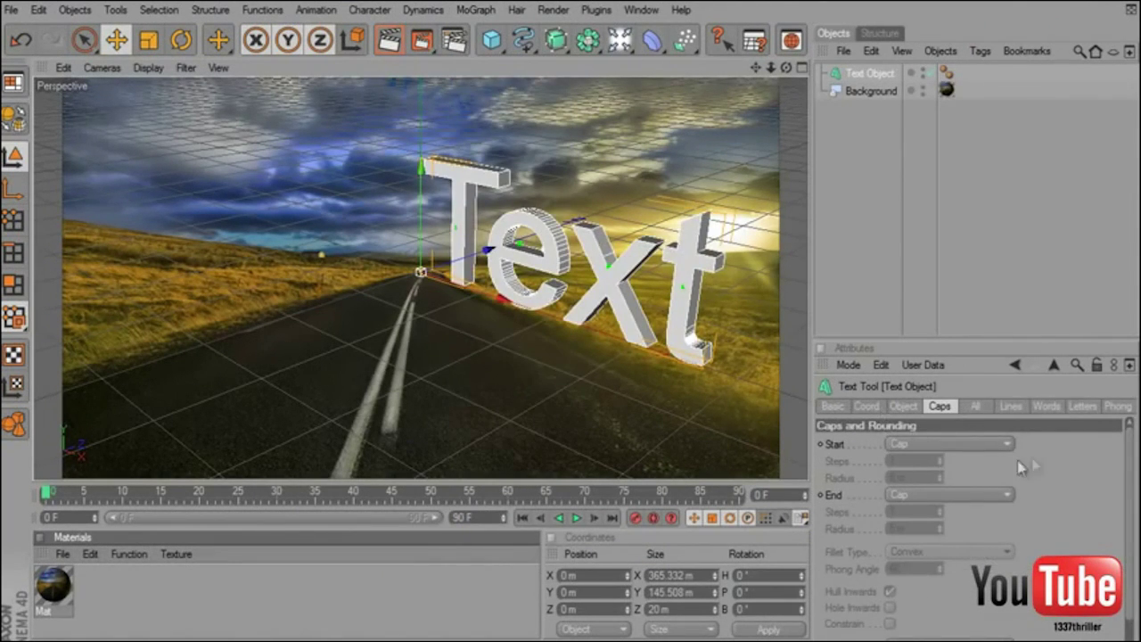
click(904, 406)
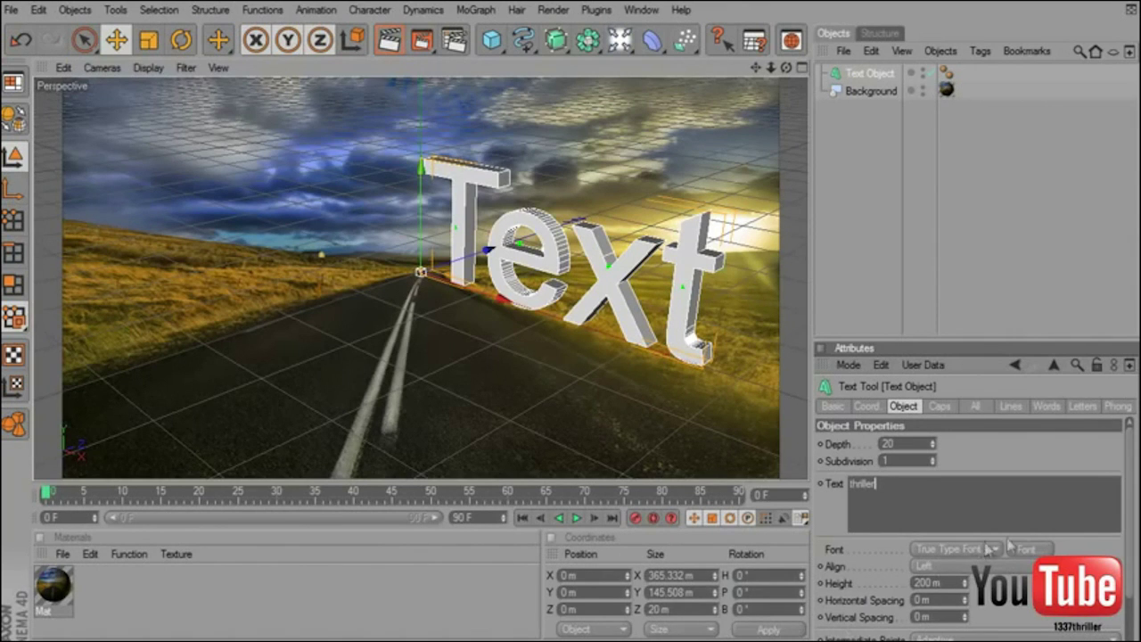
Set the text object's font to Bauhaus 93 in the Normal style.
click(1025, 549)
click(90, 203)
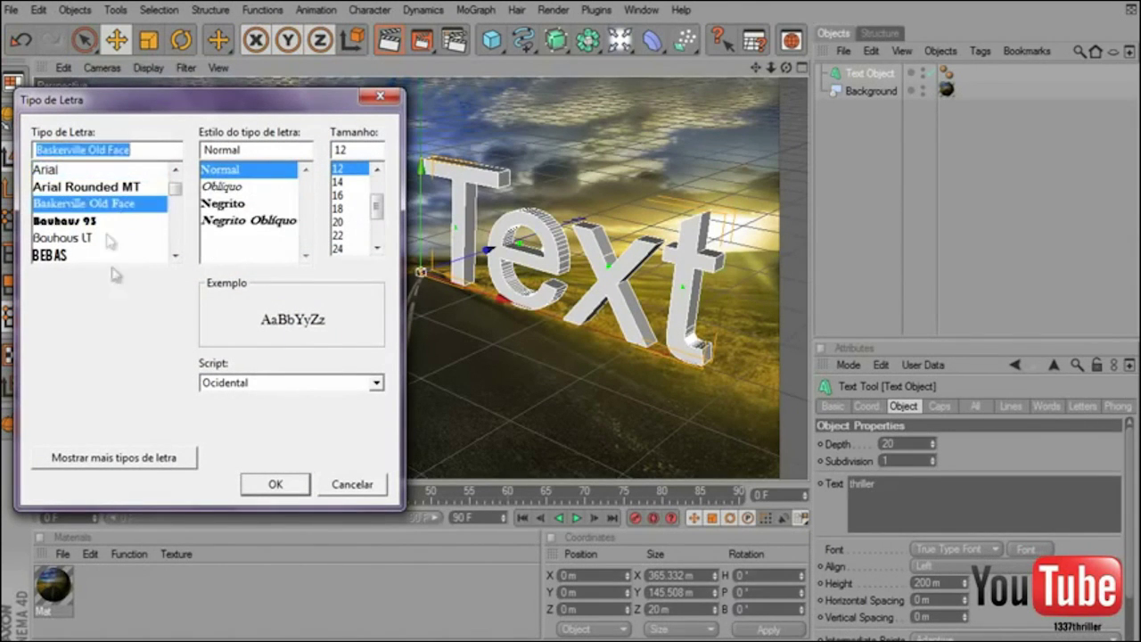
click(98, 220)
scroll(68, 221, down, 3)
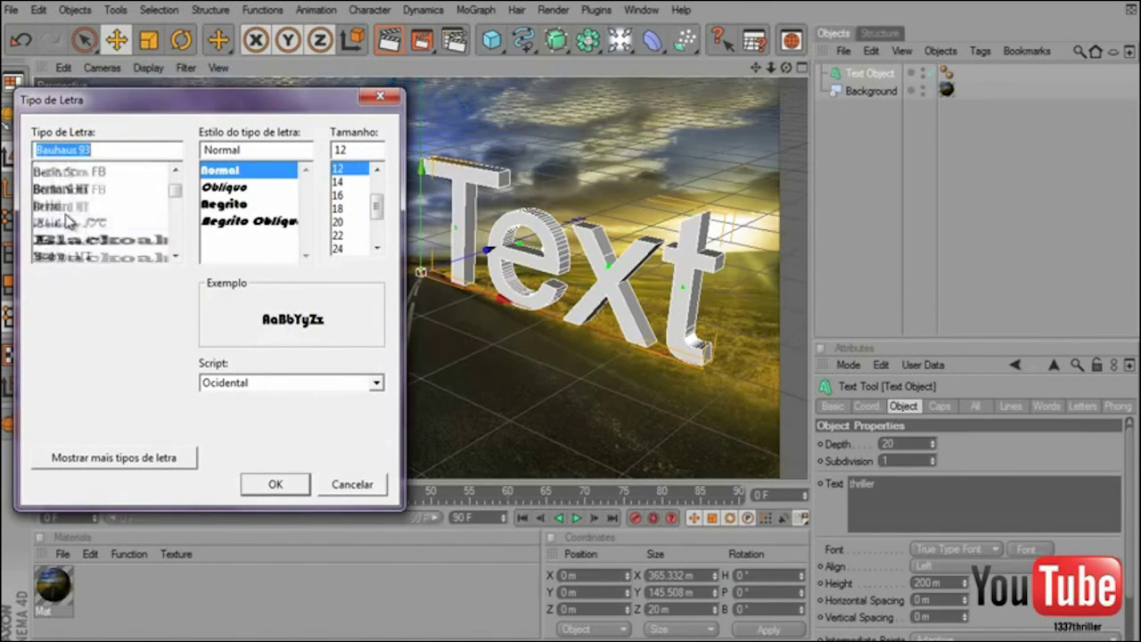
scroll(67, 221, up, 3)
scroll(98, 235, up, 10)
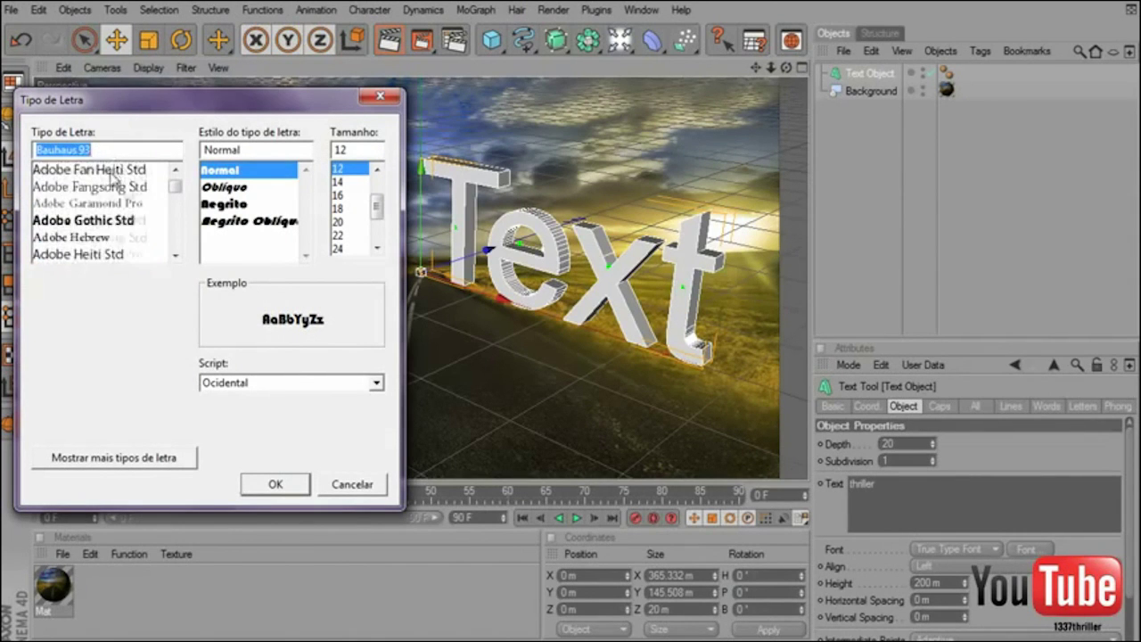
scroll(140, 232, down, 5)
scroll(140, 232, down, 2)
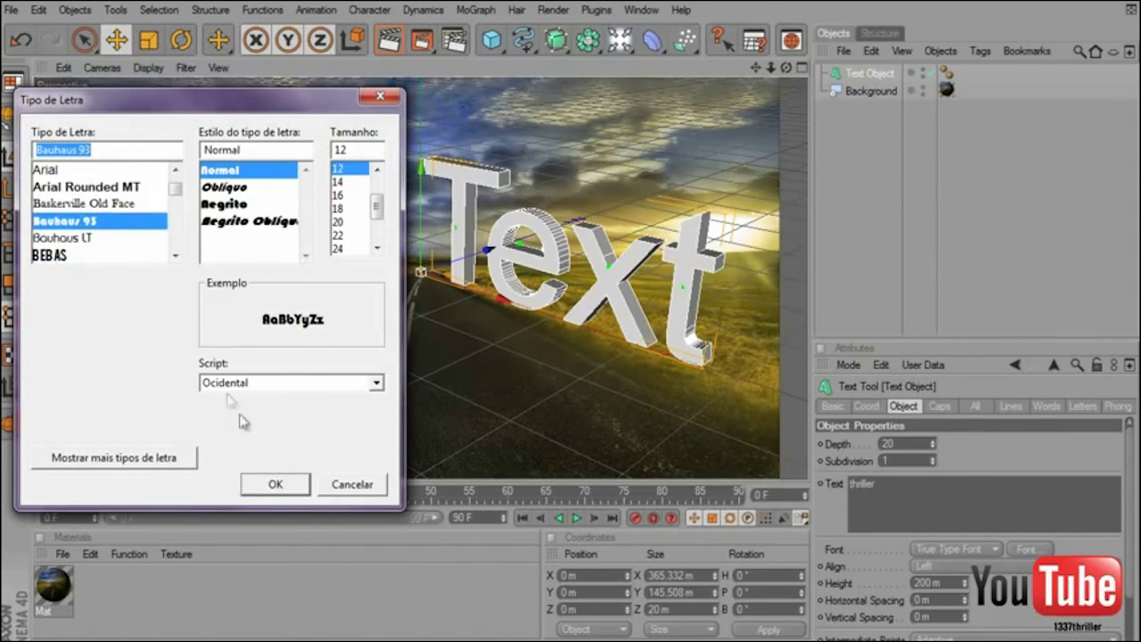
click(279, 483)
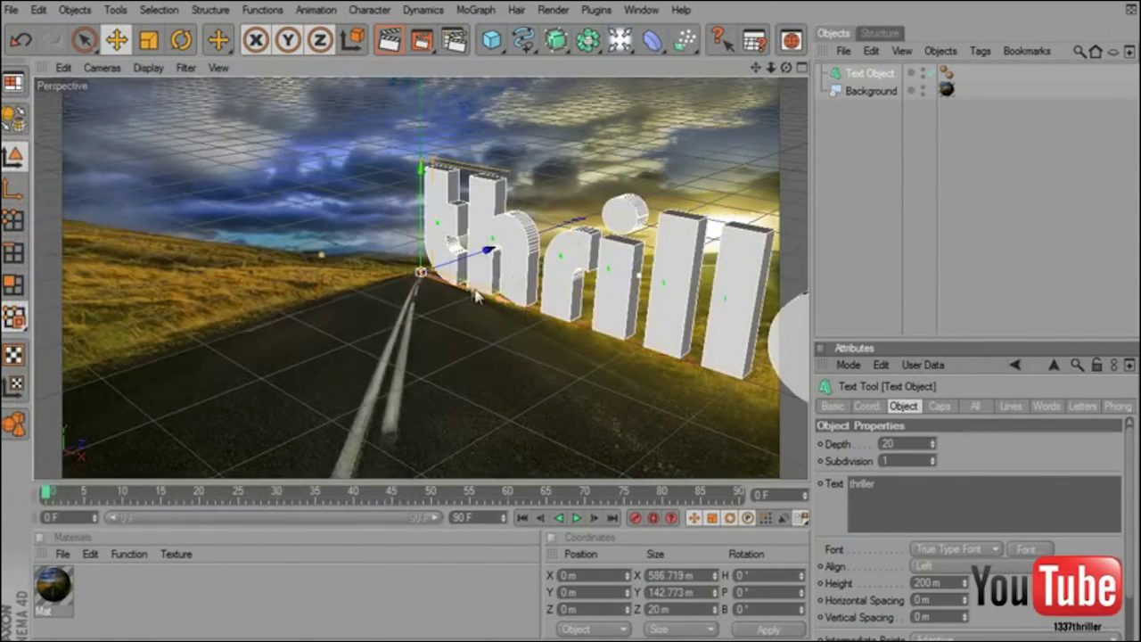
Move the text along X to about -282 m and rotate its heading to about 48°.
drag(476, 290, 443, 282)
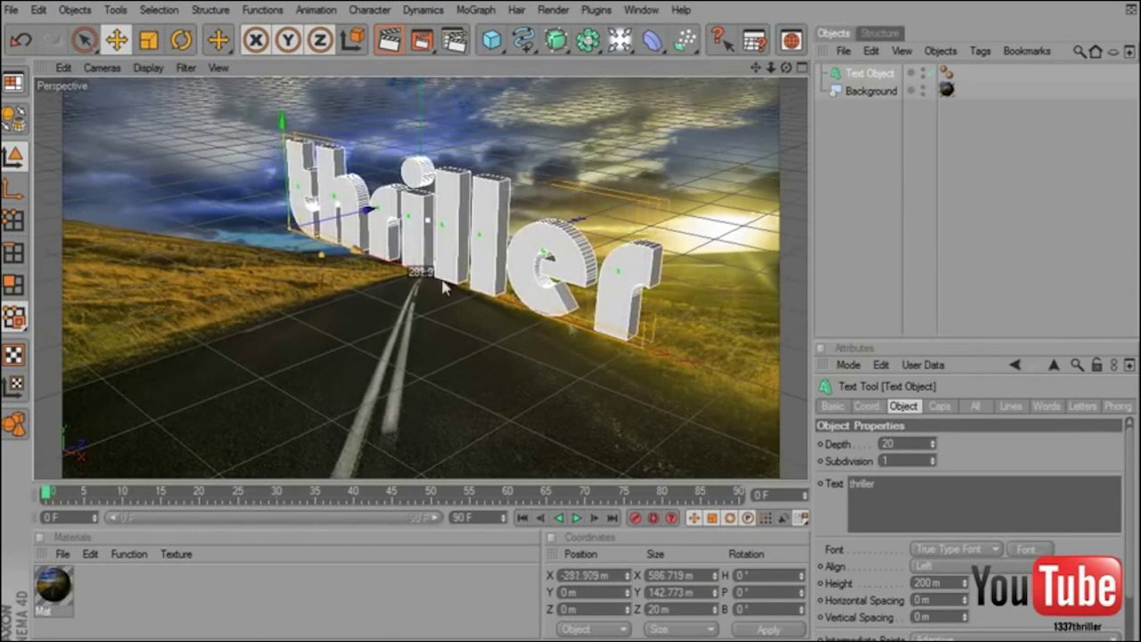
click(181, 39)
drag(272, 251, 352, 255)
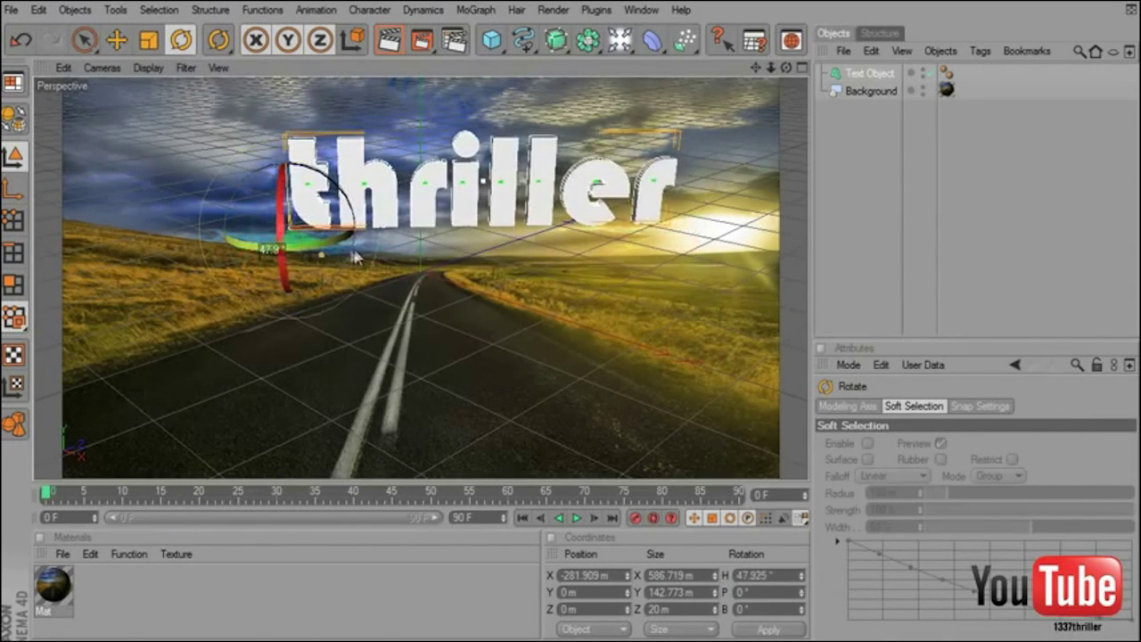
Try tilting the text's pitch to about 3° and reset the pitch to 0°.
mouse_move(282, 212)
mouse_down()
mouse_move(276, 151)
mouse_move(279, 202)
mouse_up()
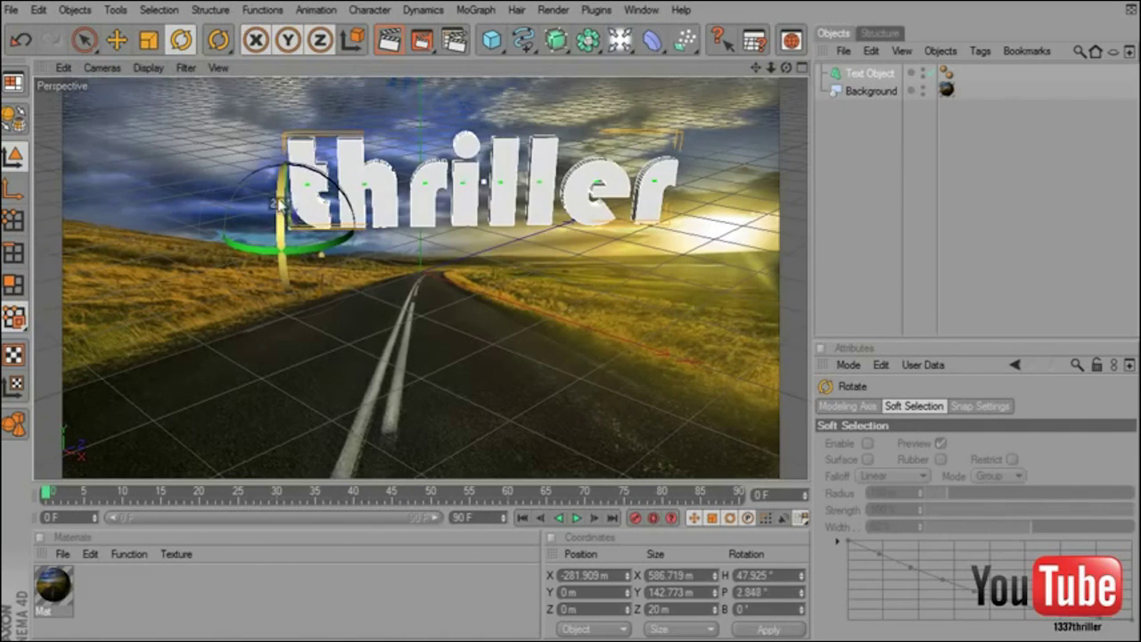
double_click(783, 591)
text(0)
key(Return)
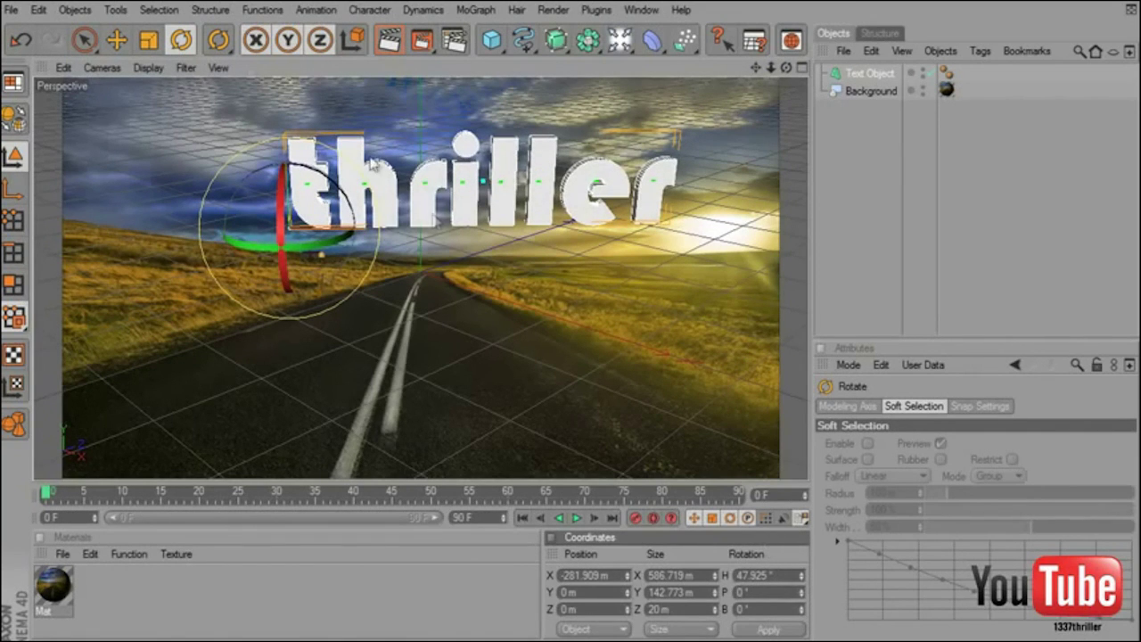
Tilt the text's pitch to about -20° and move it down over the road to about X -173, Y -125, Z -278 m.
drag(281, 219, 393, 332)
key(e)
drag(272, 308, 223, 346)
click(179, 41)
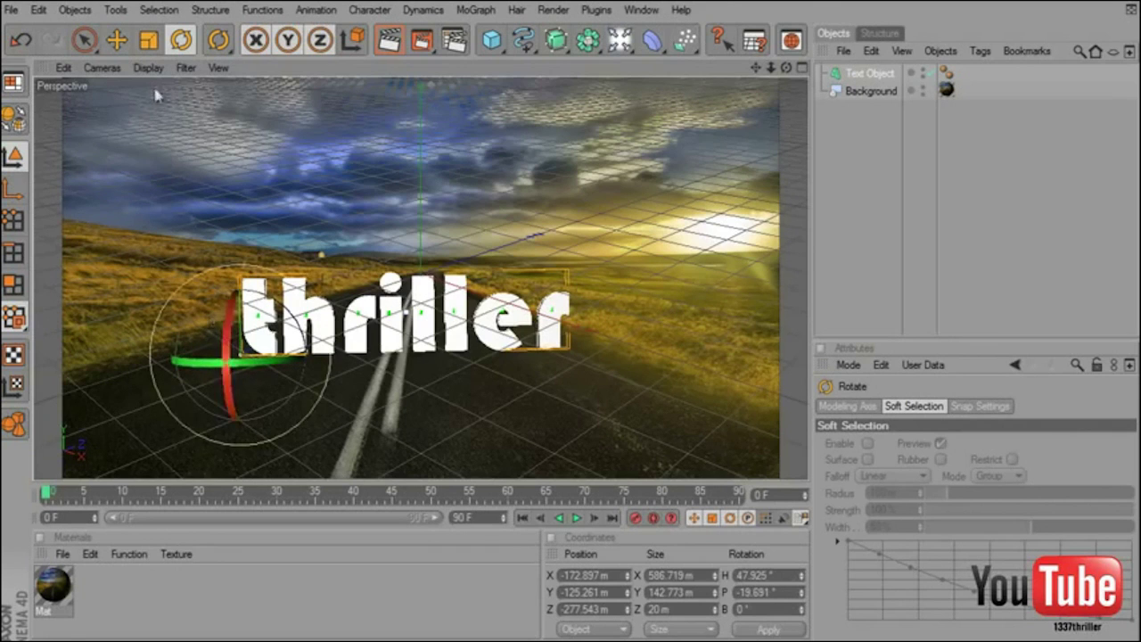
Bank the text about 1° and move it over the road to about X -95, Y -82, Z -373 m.
click(116, 42)
drag(573, 326, 571, 330)
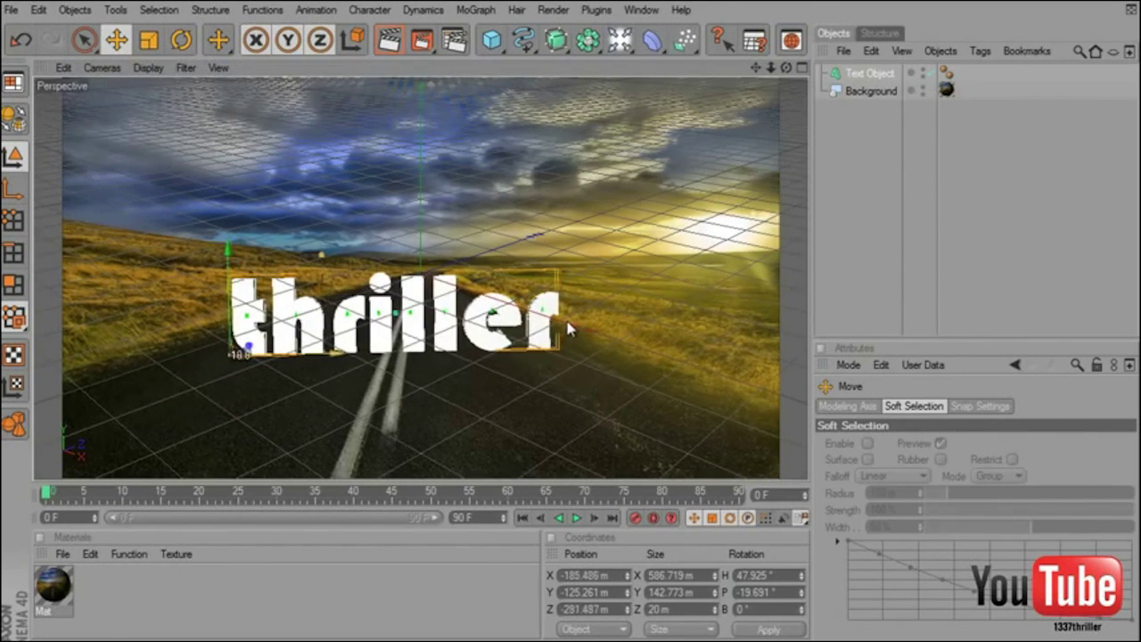
click(181, 39)
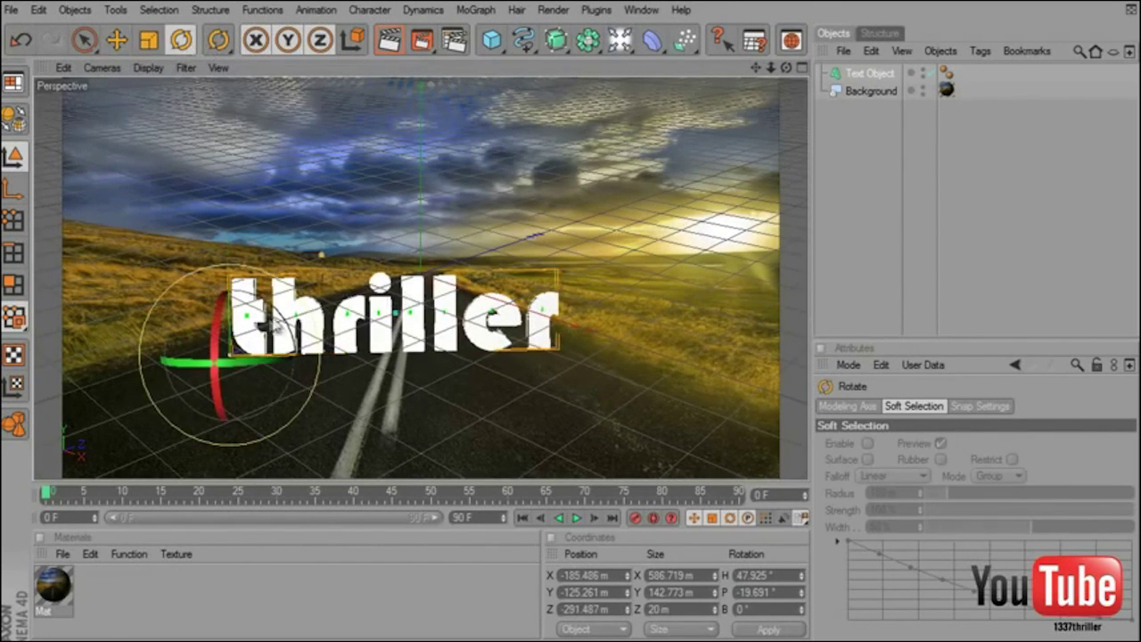
drag(275, 324, 280, 316)
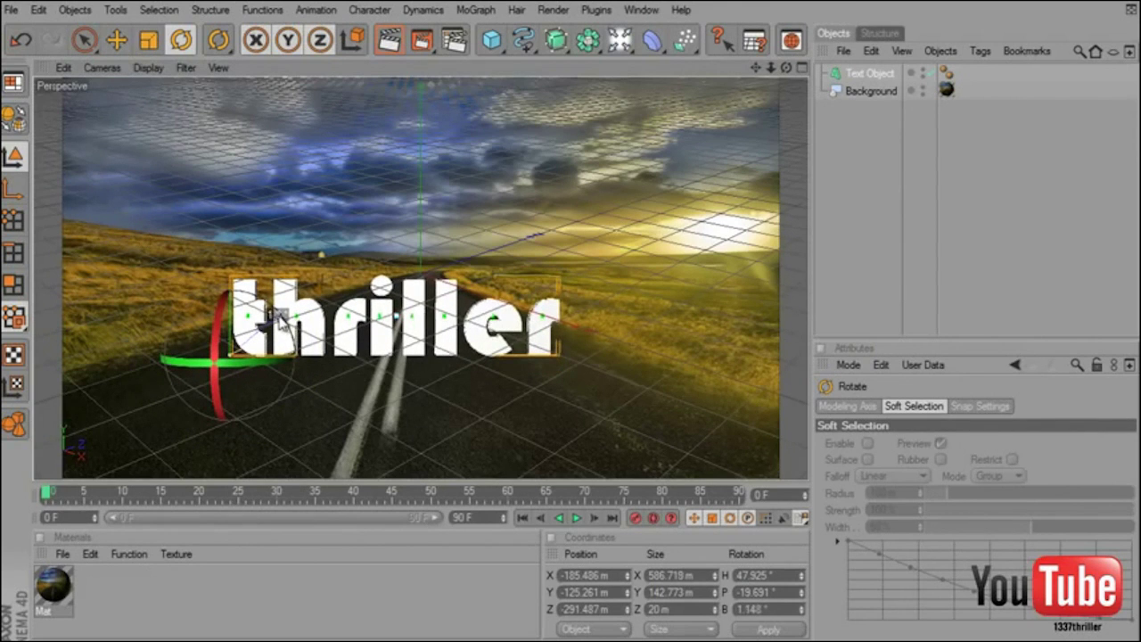
click(116, 42)
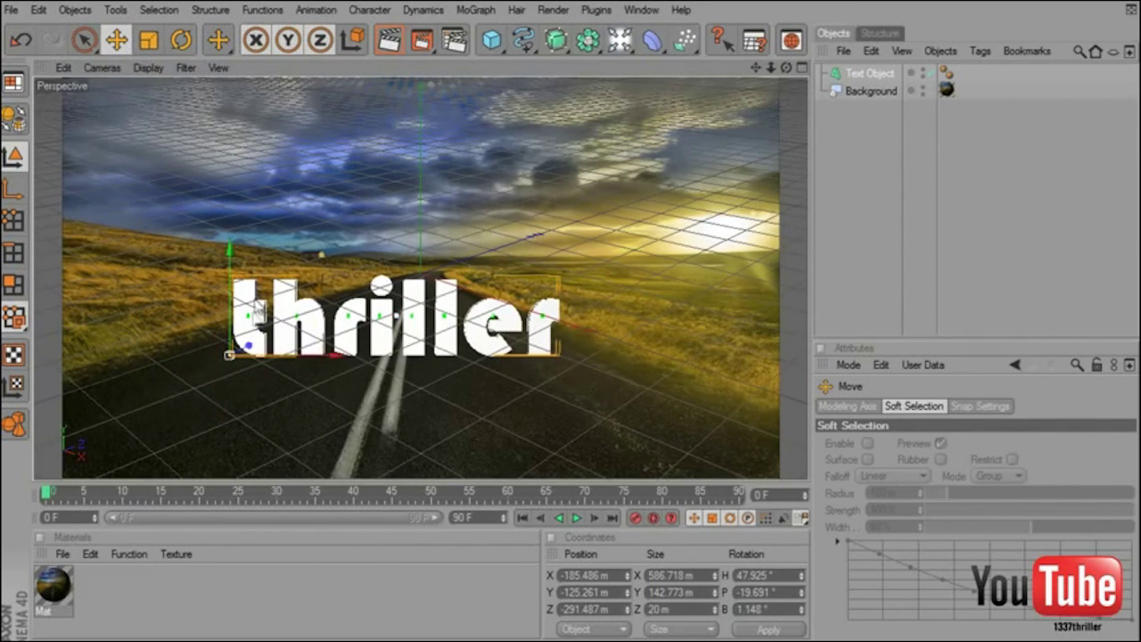
mouse_move(249, 346)
mouse_down()
mouse_move(565, 324)
mouse_move(401, 355)
mouse_move(64, 551)
mouse_move(572, 326)
mouse_move(232, 353)
mouse_up()
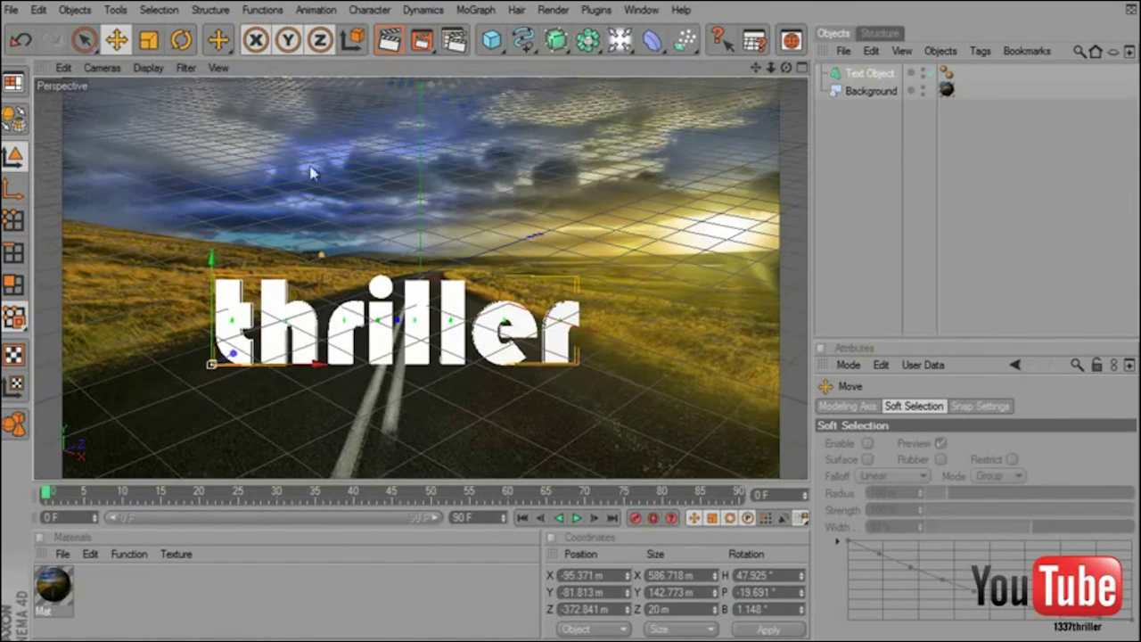
Set the text object's depth to 80 and render a preview of the view.
click(870, 77)
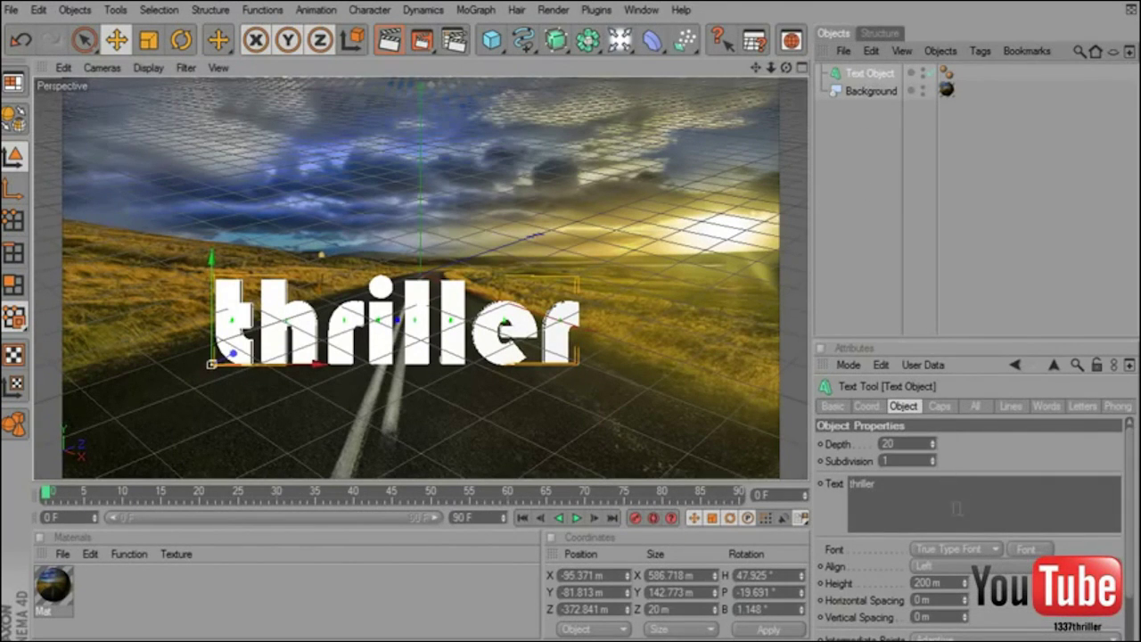
drag(895, 443, 553, 404)
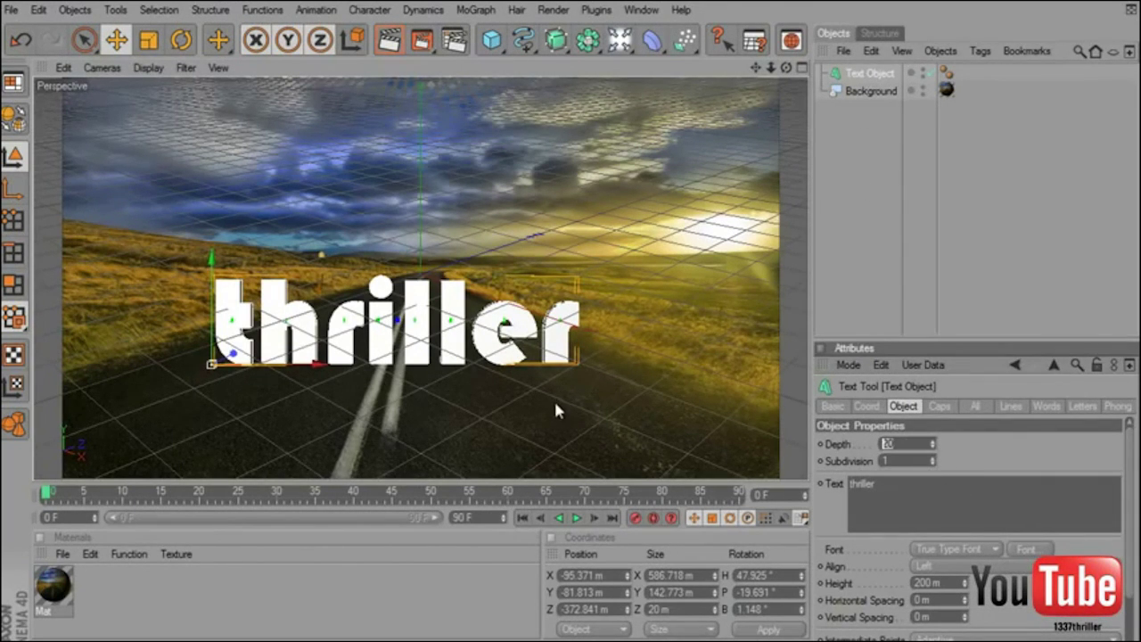
text(80)
key(Return)
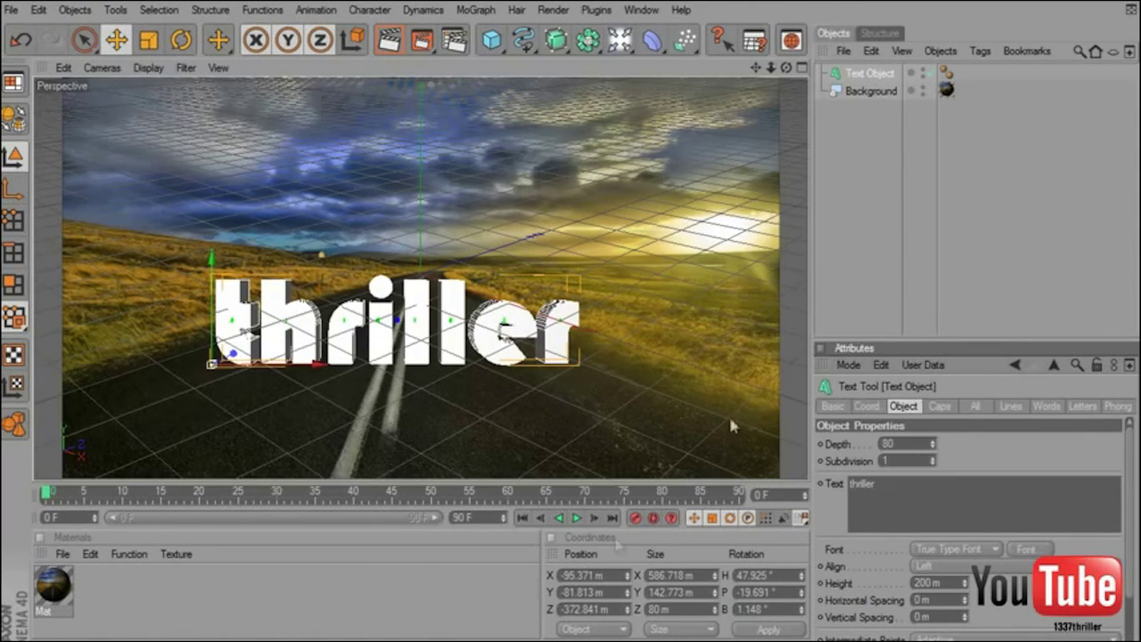
scroll(411, 406, up, 1)
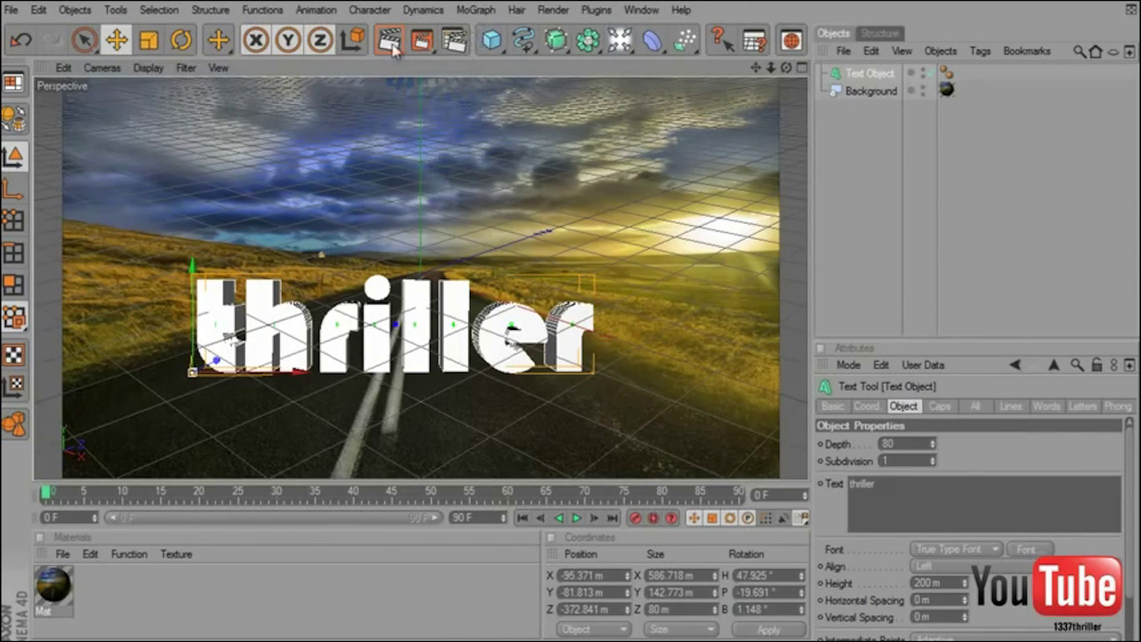
key(ctrl+r)
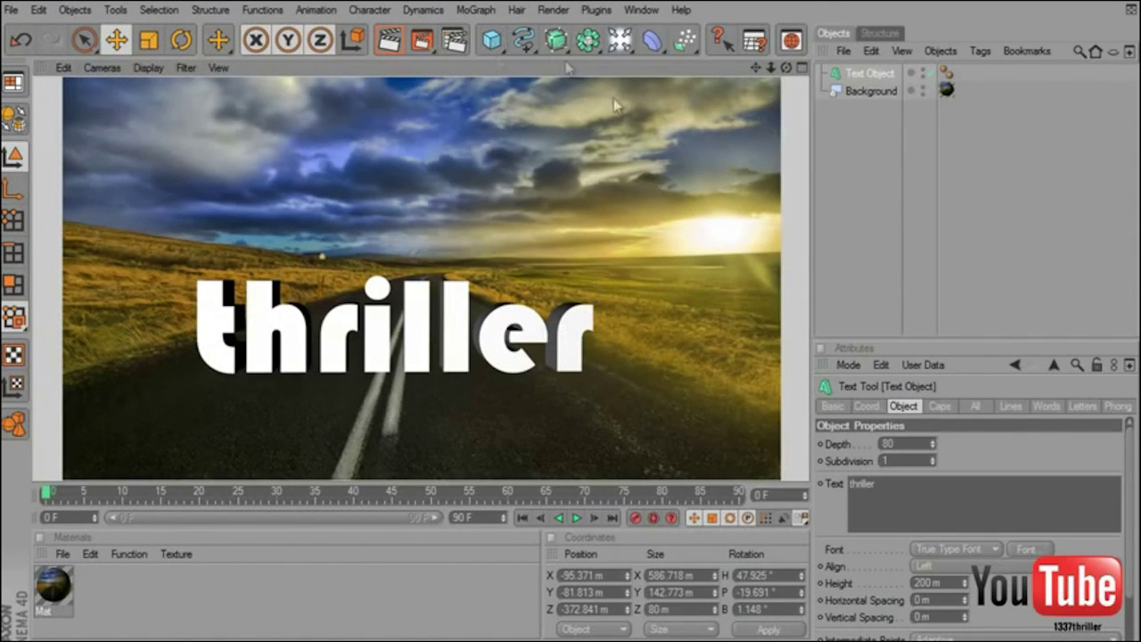
click(706, 96)
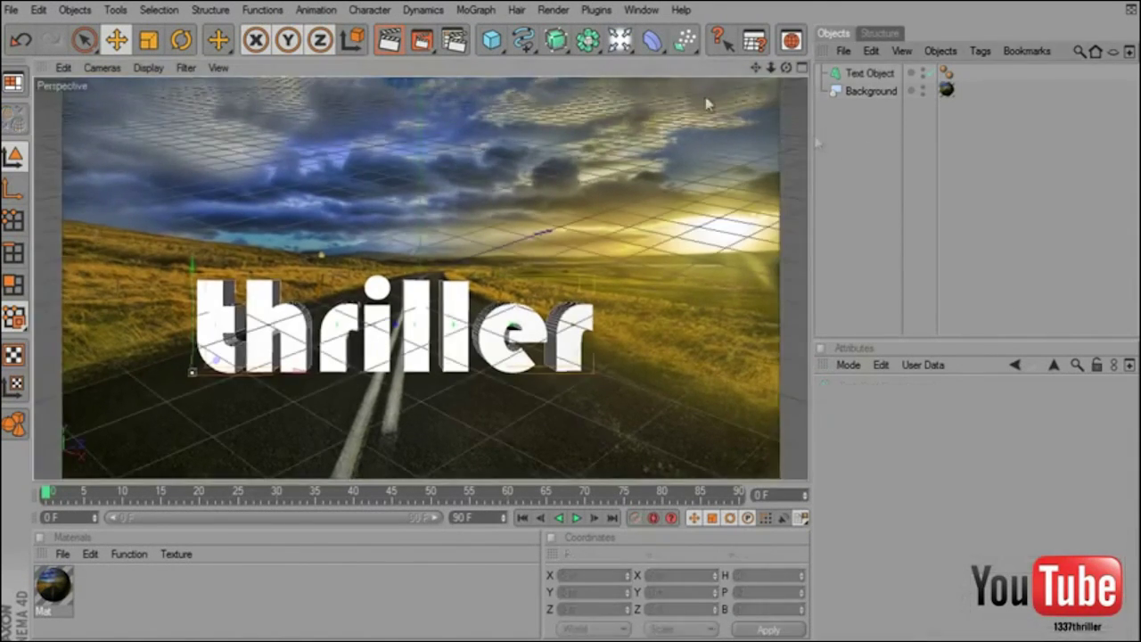
Add a plane and rotate it to about -8° pitch and -7° bank.
click(491, 39)
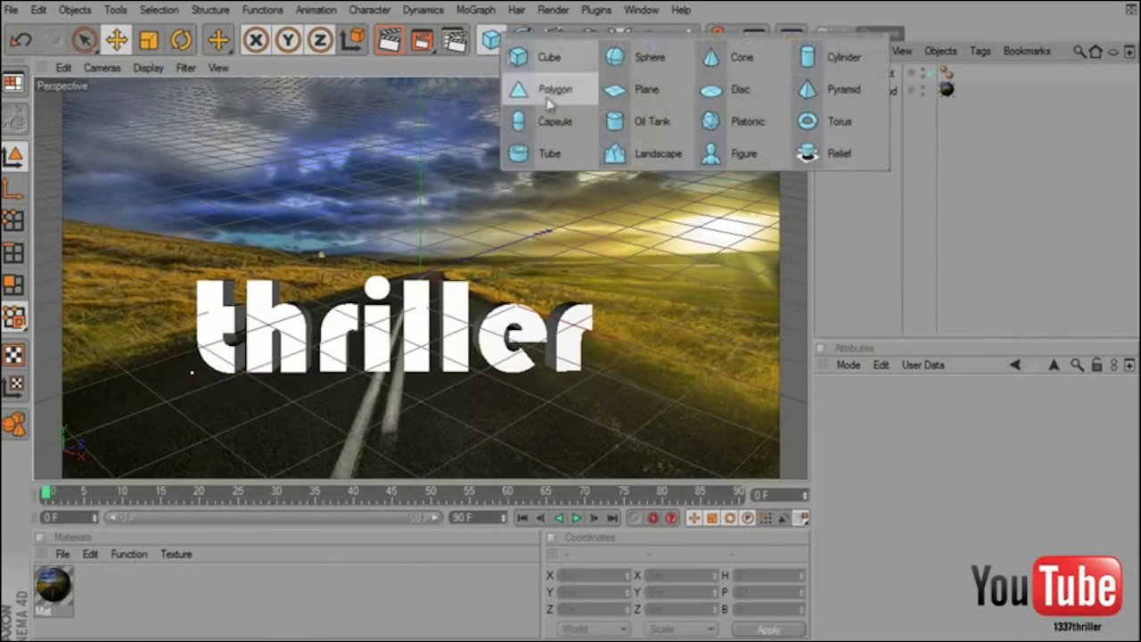
click(636, 96)
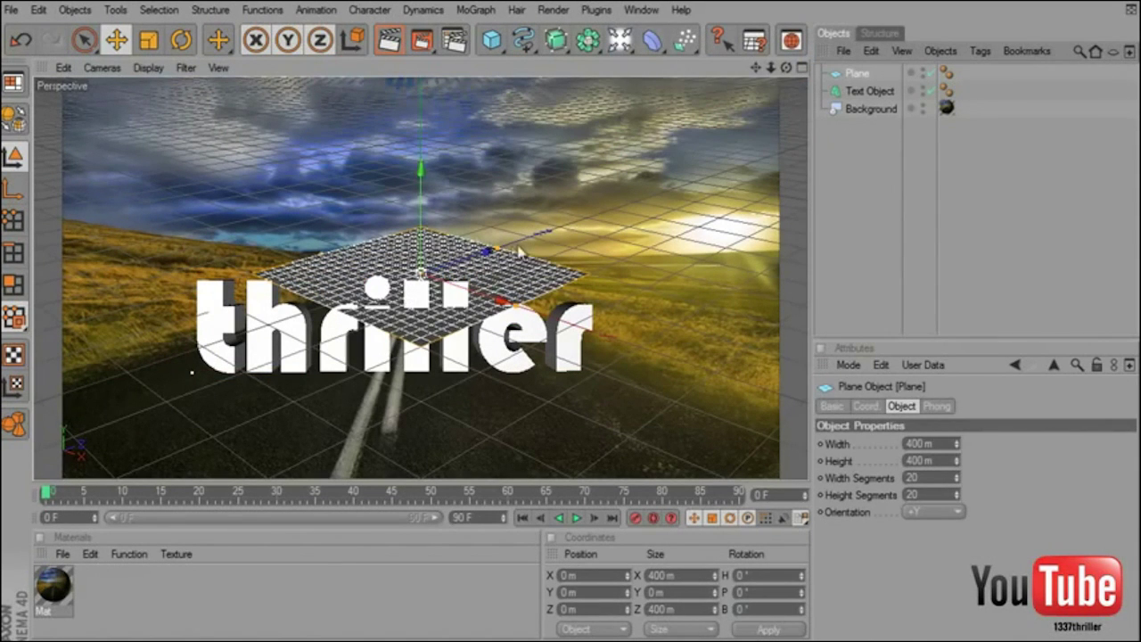
click(181, 40)
drag(401, 236, 460, 261)
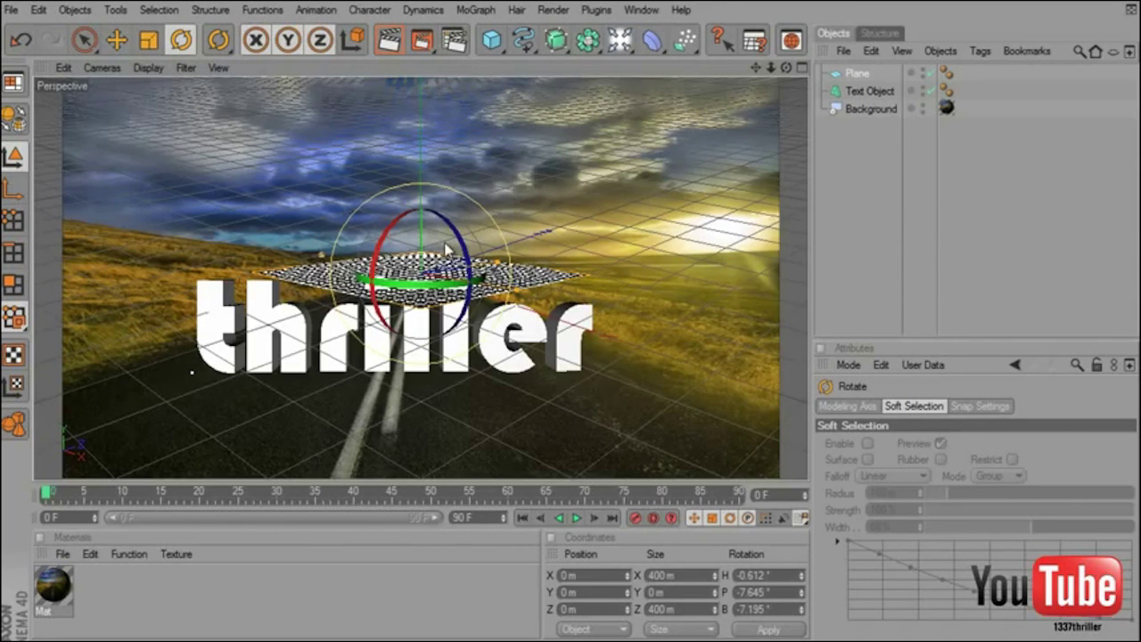
Move the plane down toward the road to about X 60, Y -61, Z -99 m.
click(120, 40)
drag(418, 198, 573, 331)
drag(370, 319, 484, 375)
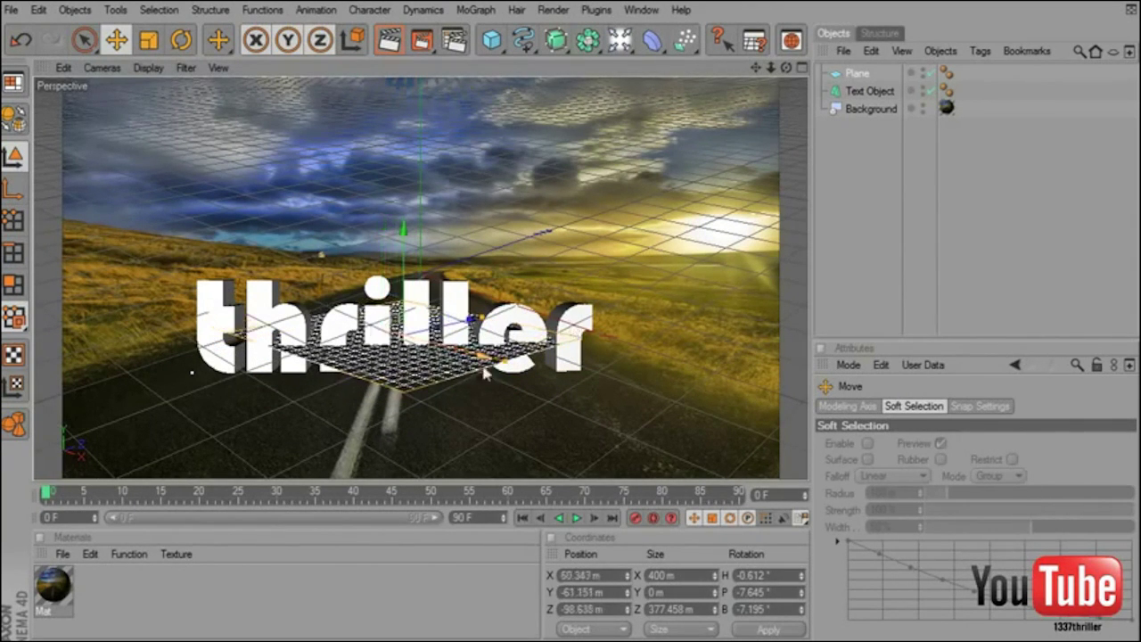
Rotate the plane to about 46° heading and -18° pitch, and enlarge it to about 651 by 474 m.
click(182, 39)
drag(339, 270, 342, 271)
drag(389, 352, 419, 348)
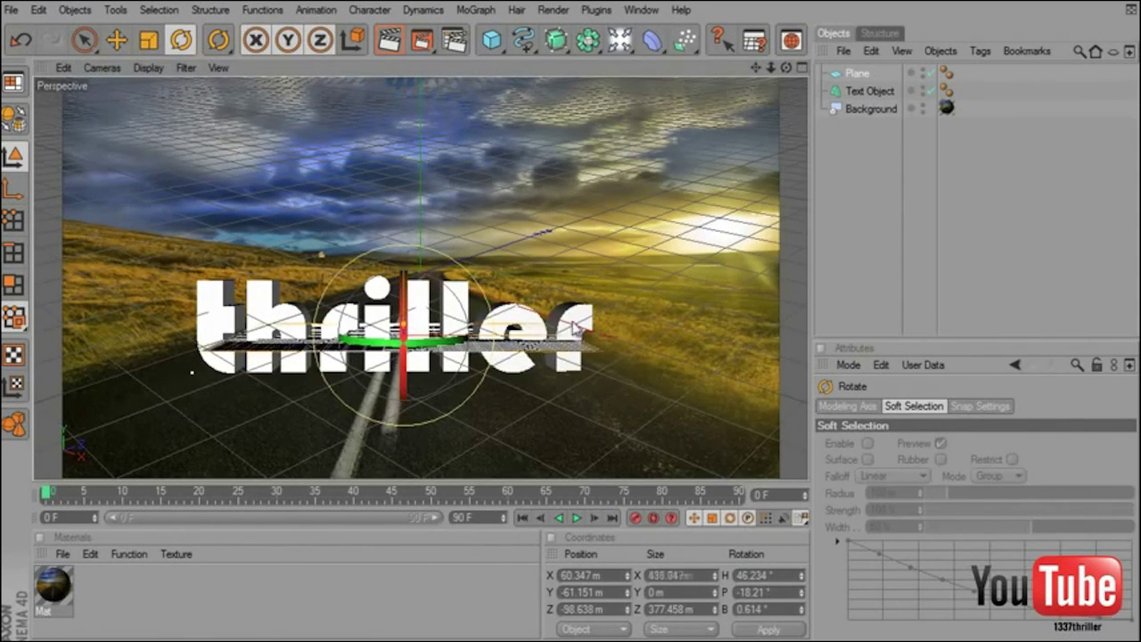
drag(576, 328, 613, 336)
drag(404, 326, 575, 287)
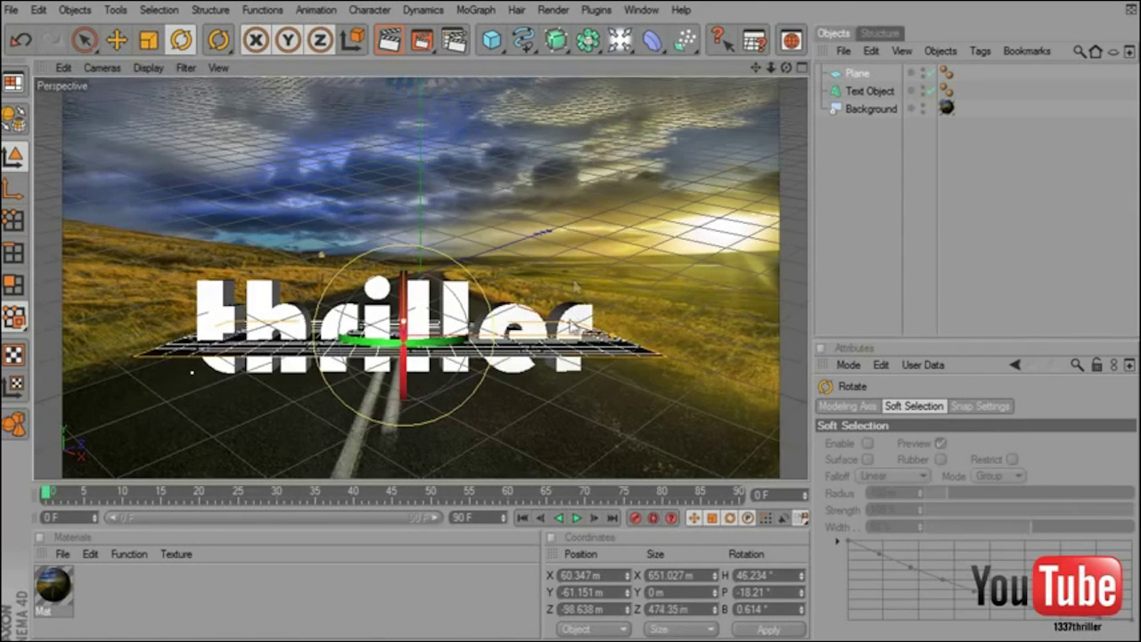
Position the plane under the letters at about X 66, Y -116, Z -119 m with its pitch at about -20°.
click(116, 39)
drag(397, 256, 571, 327)
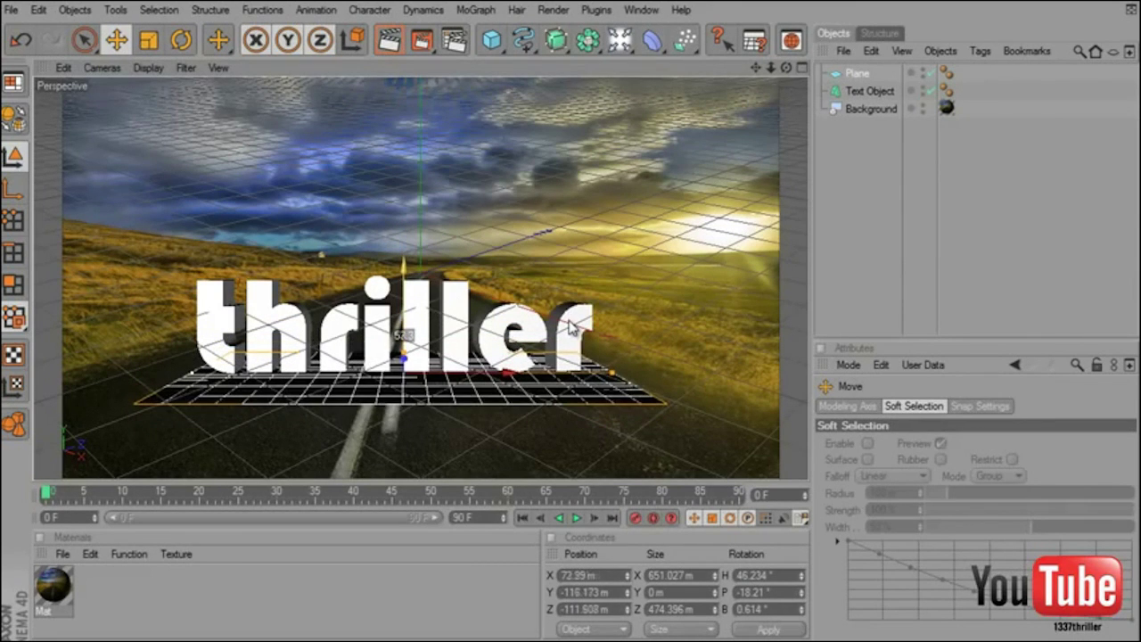
click(182, 40)
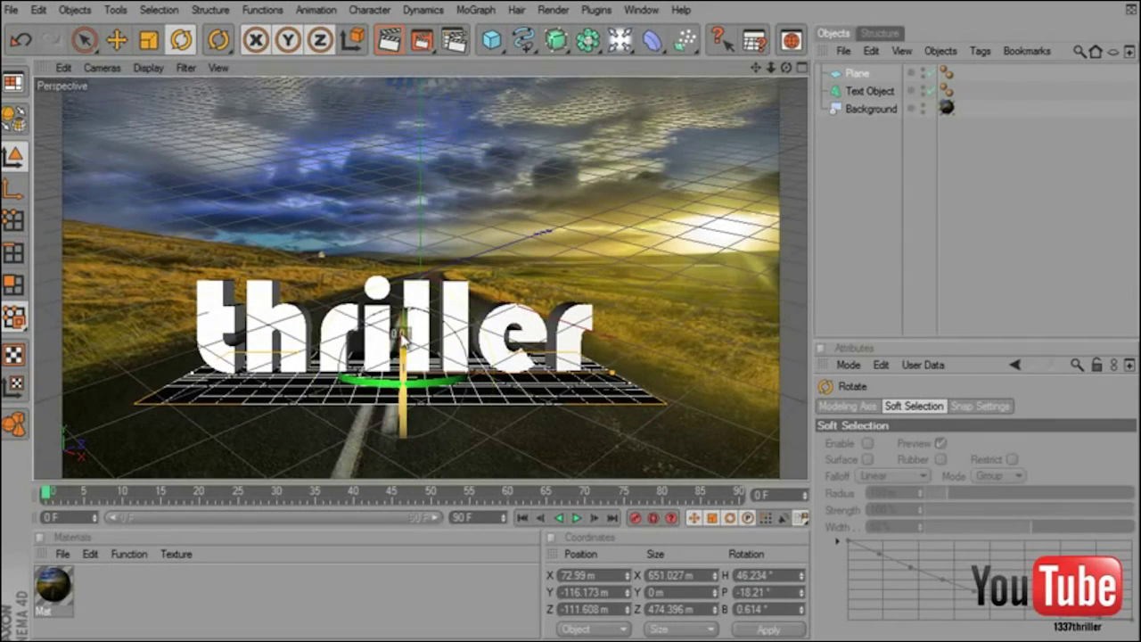
drag(401, 334, 403, 352)
click(117, 45)
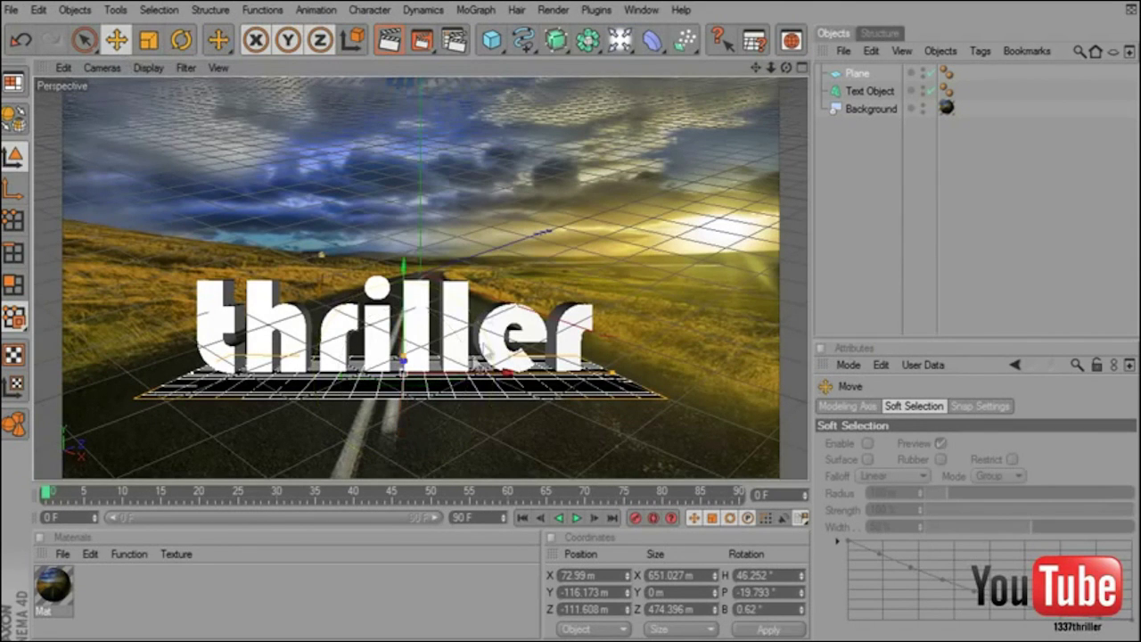
drag(405, 299, 568, 330)
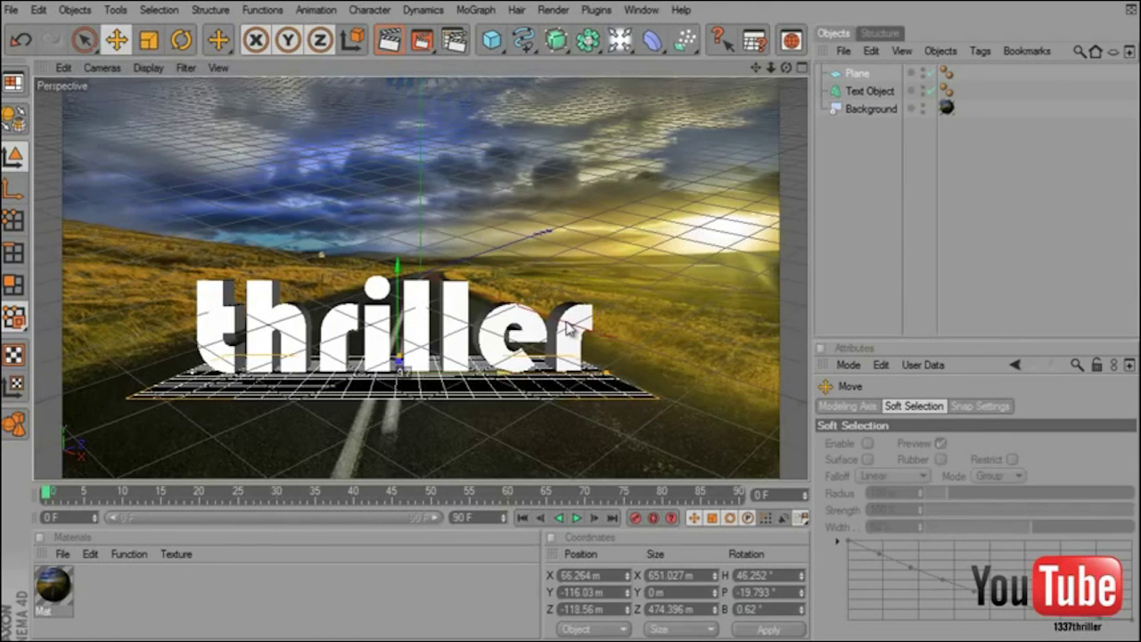
click(638, 332)
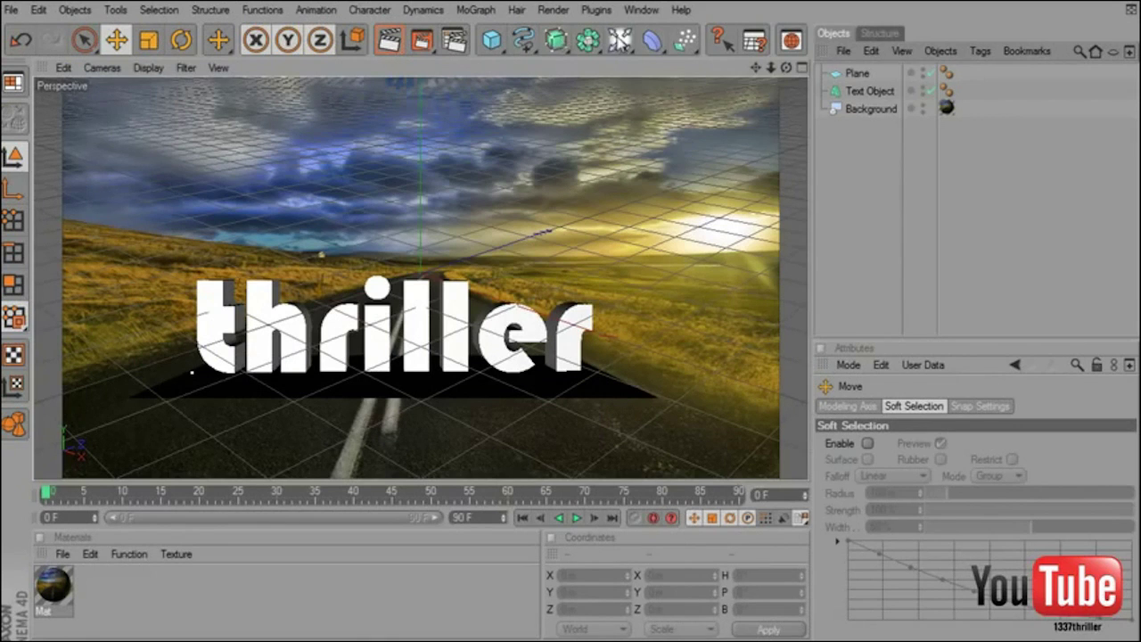
Copy the background's frontal-projected texture tag onto the plane and render a preview of the view.
drag(615, 40, 681, 7)
click(870, 109)
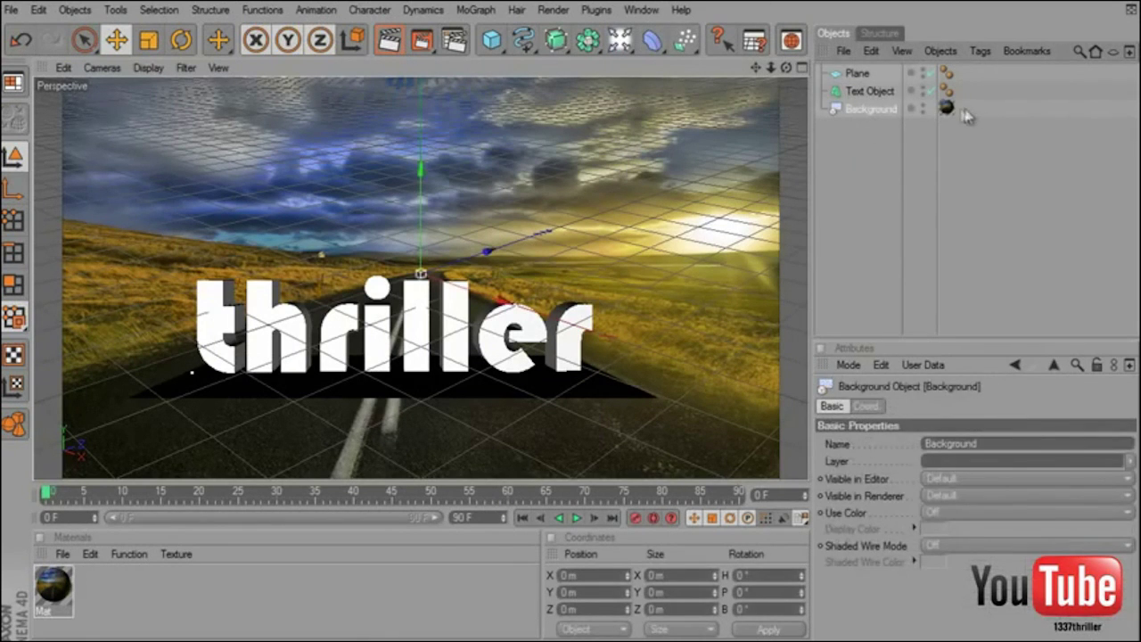
click(947, 107)
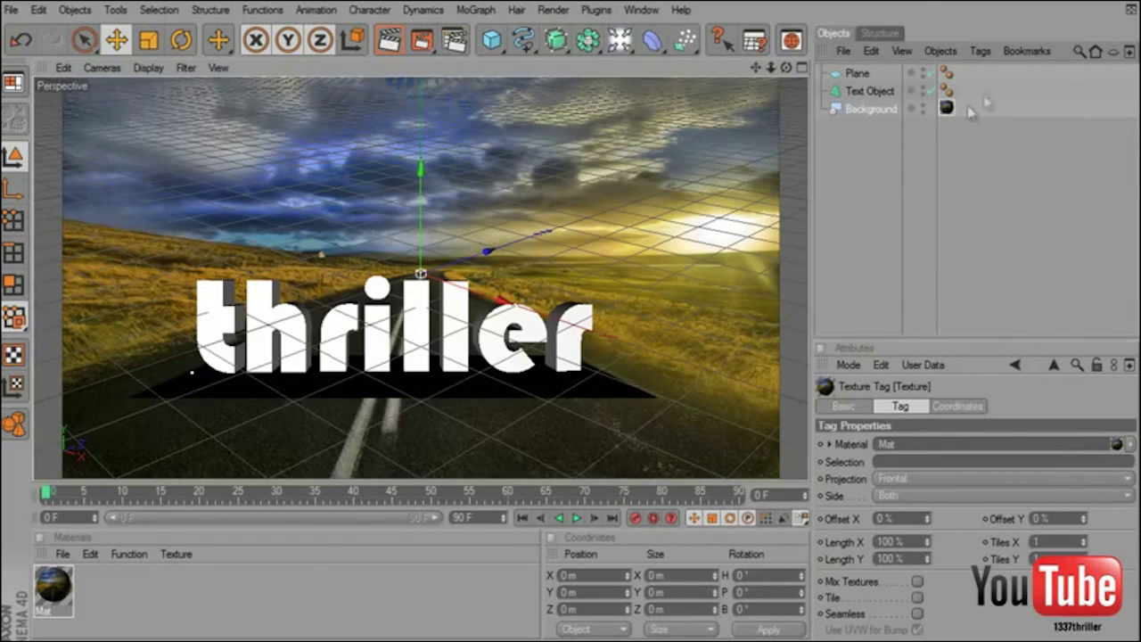
ctrl+drag(954, 111, 872, 75)
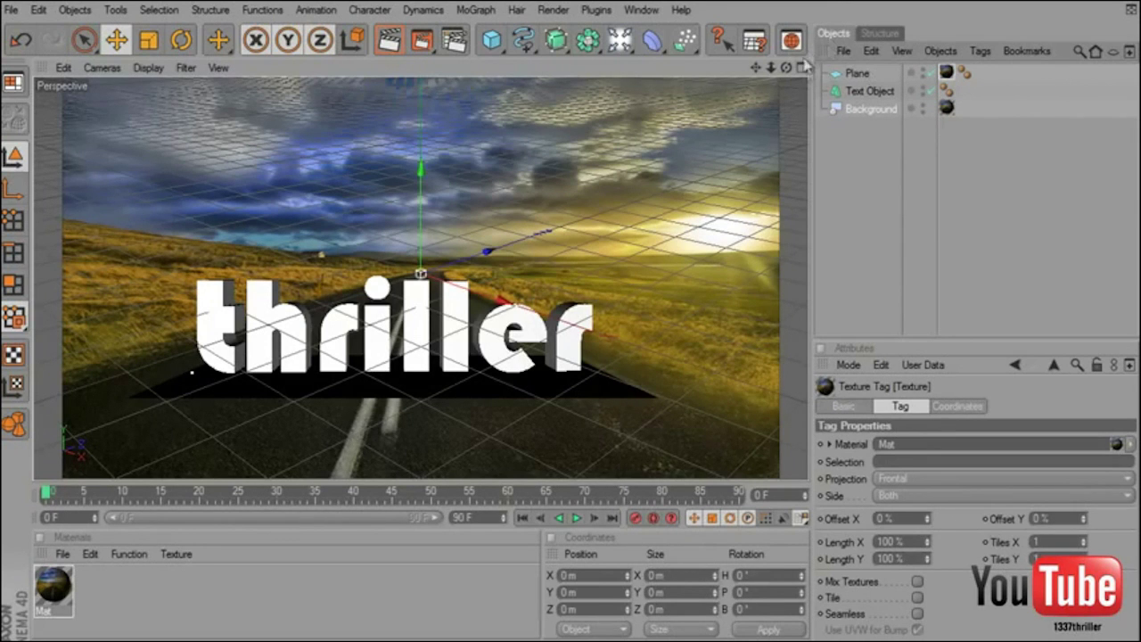
click(855, 75)
key(ctrl+r)
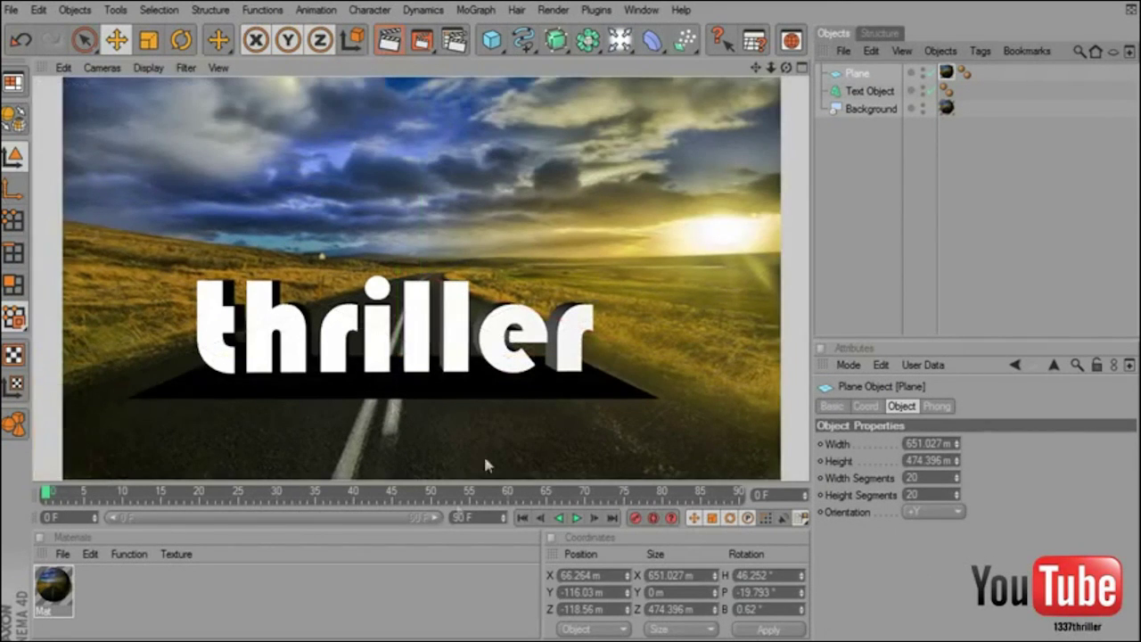
Add a Compositing tag to the plane, enable Compositing Background and render a preview of the view.
click(859, 76)
right_click(861, 79)
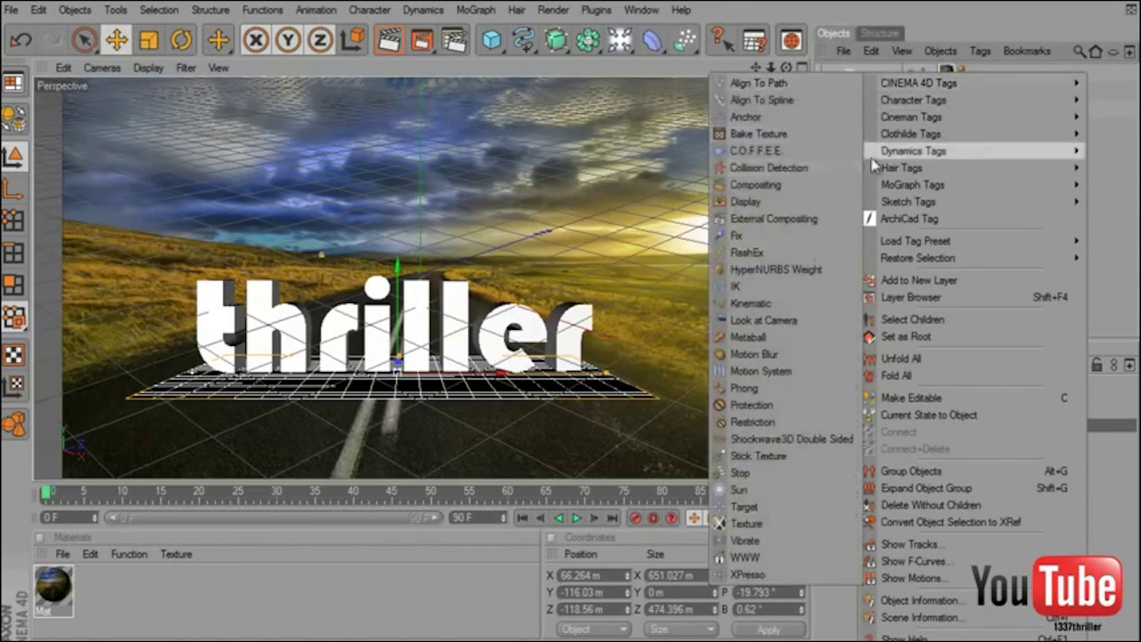
click(1105, 133)
right_click(864, 73)
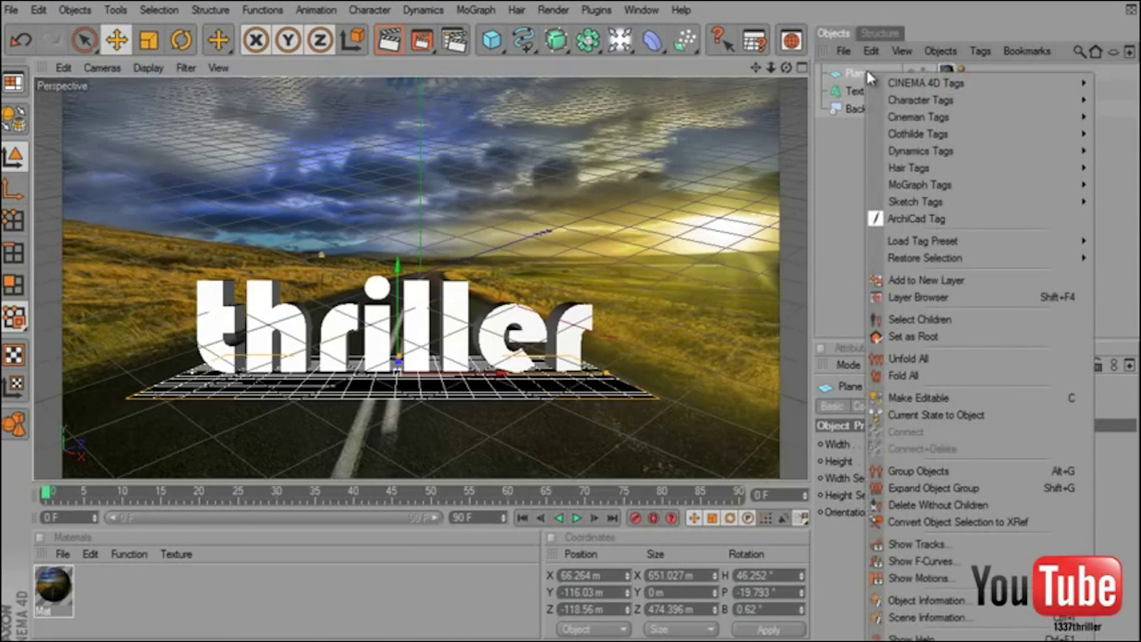
mouse_move(907, 85)
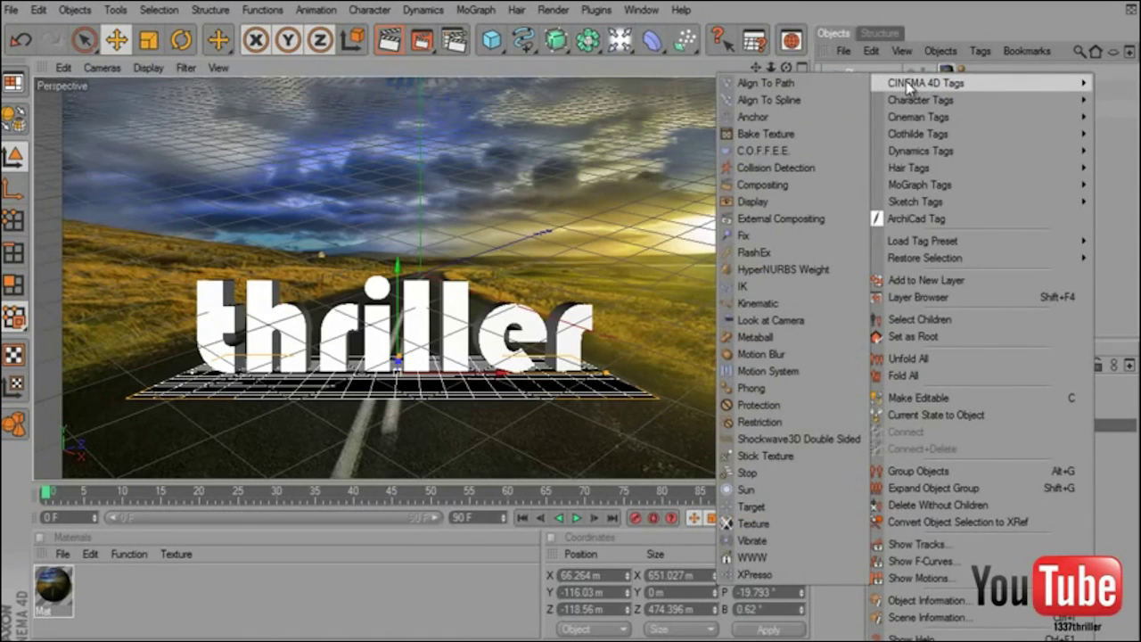
click(763, 185)
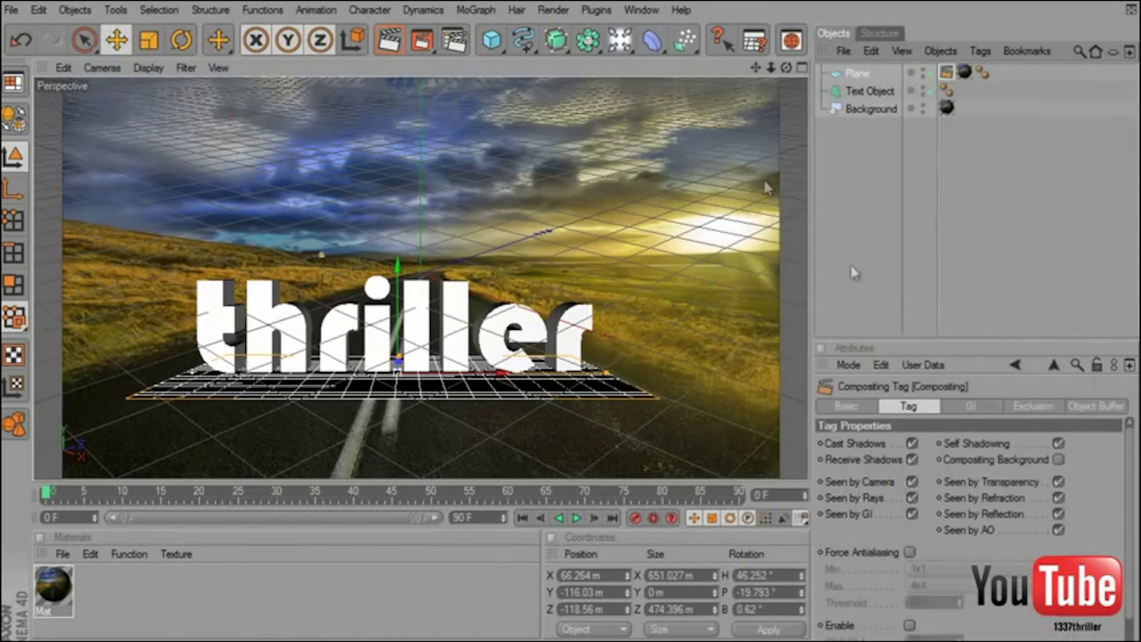
click(1060, 460)
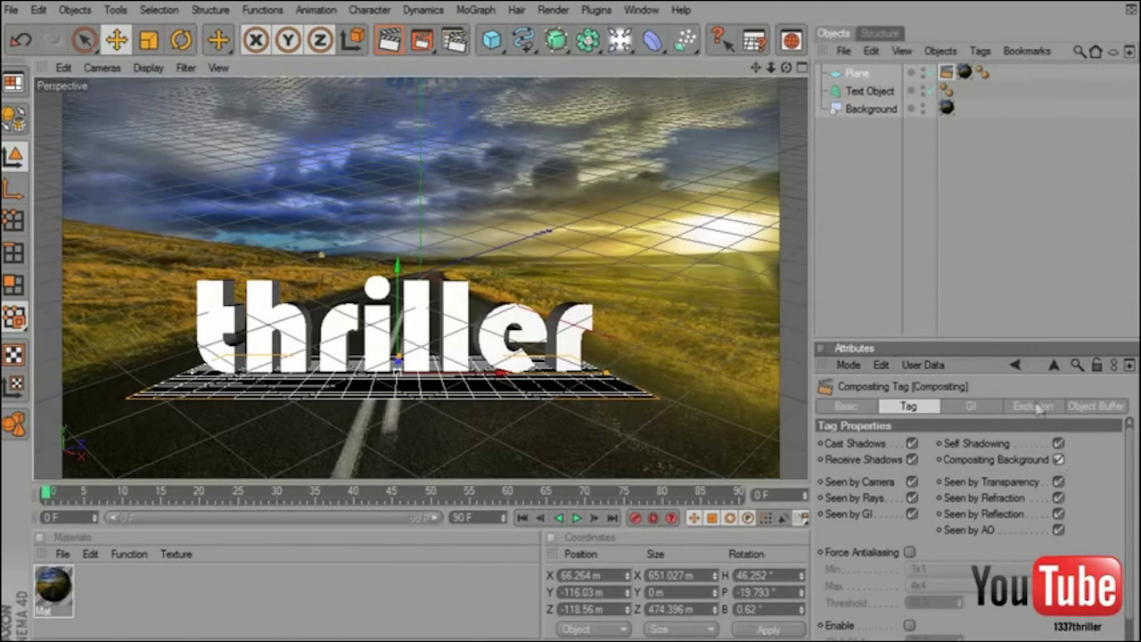
click(399, 41)
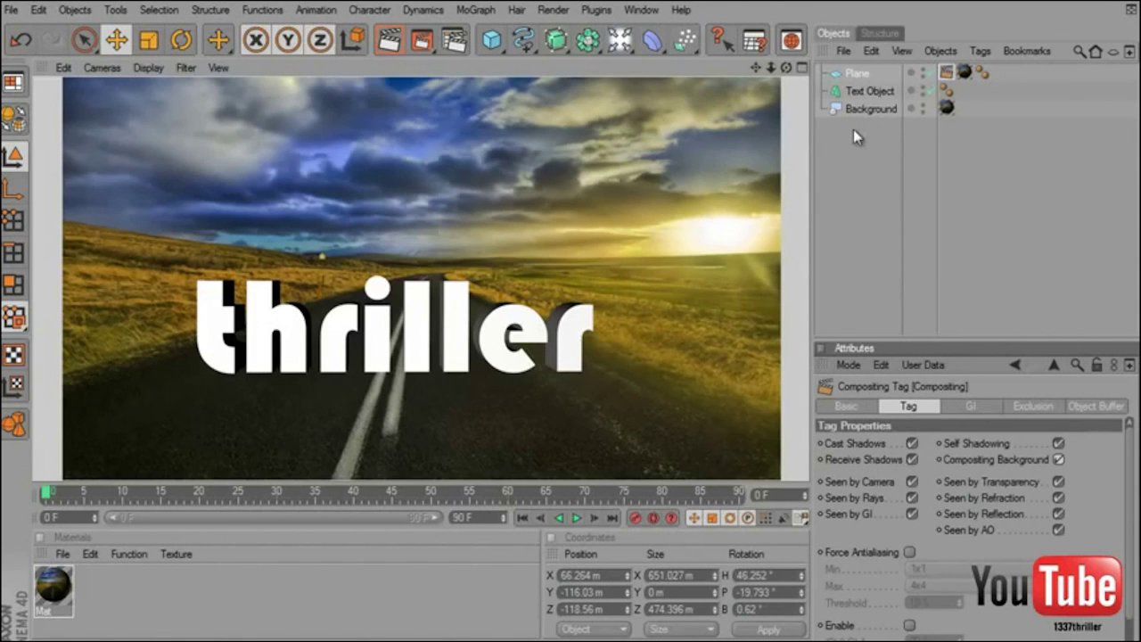
Add a standard light object to the scene.
click(878, 158)
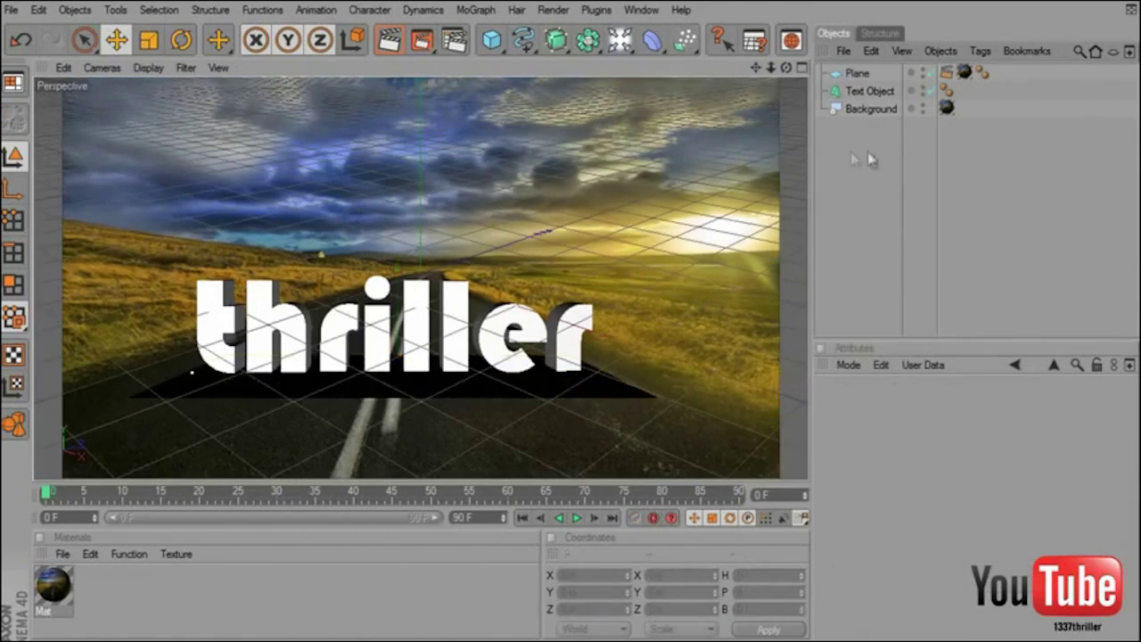
drag(619, 40, 670, 76)
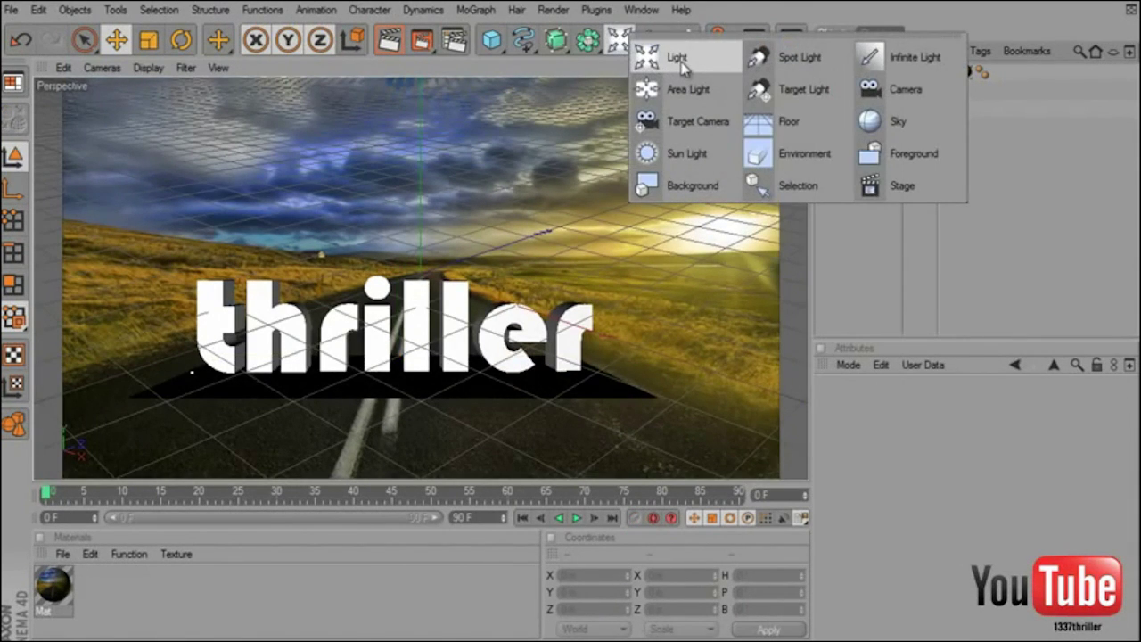
click(681, 62)
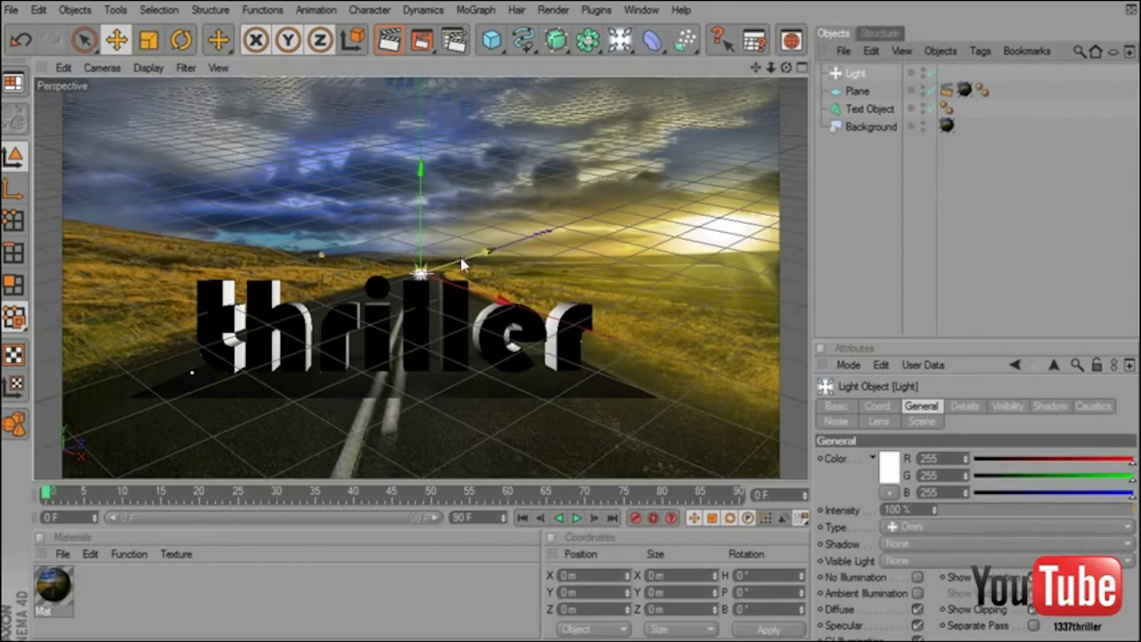
Position the light behind and above the letters at about Y 194 m, Z 602 m.
drag(461, 263, 551, 278)
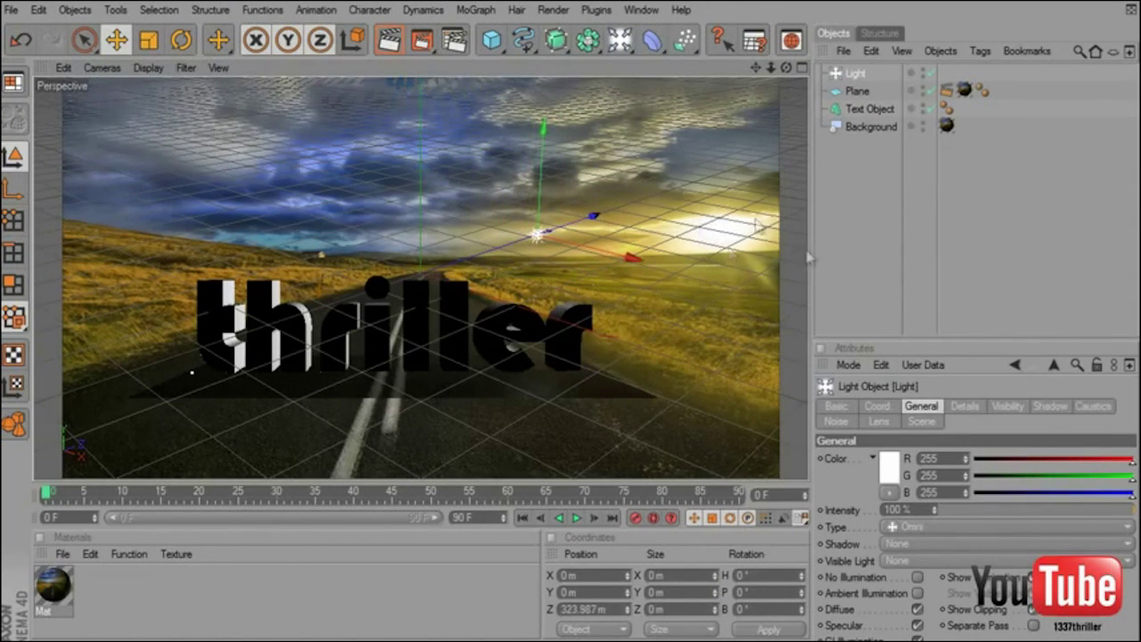
drag(547, 220, 632, 176)
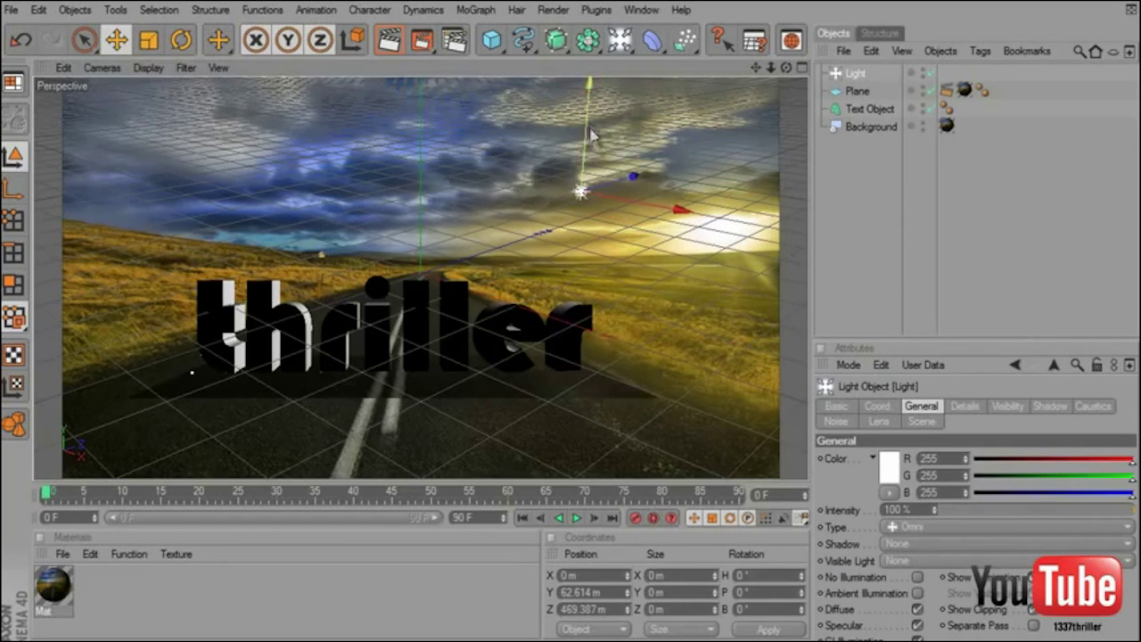
drag(591, 134, 588, 152)
click(624, 192)
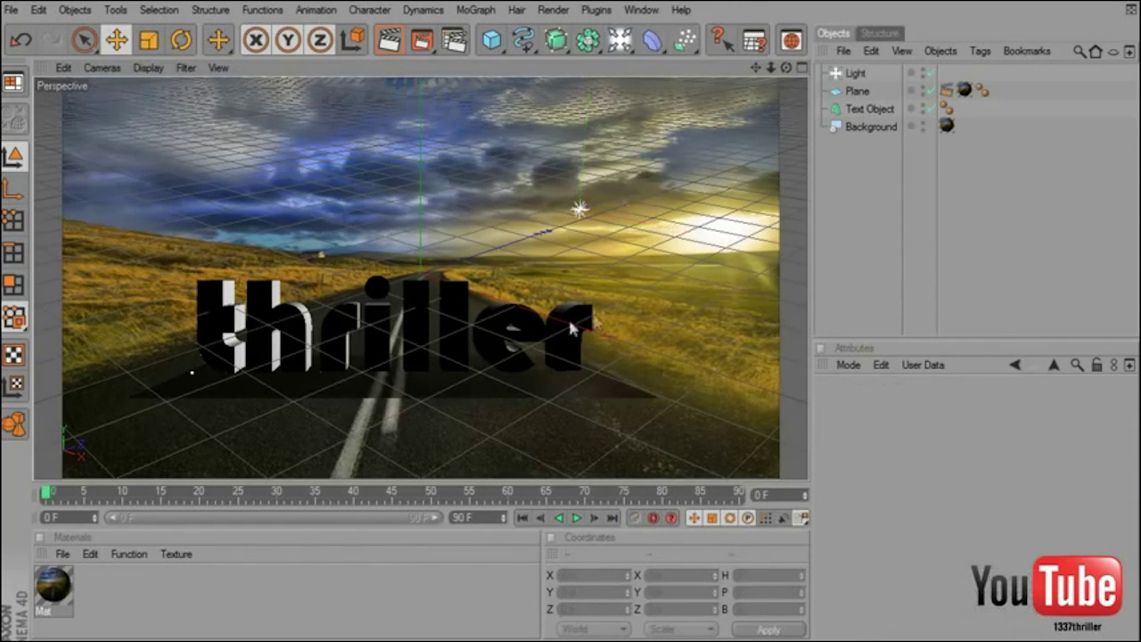
click(581, 209)
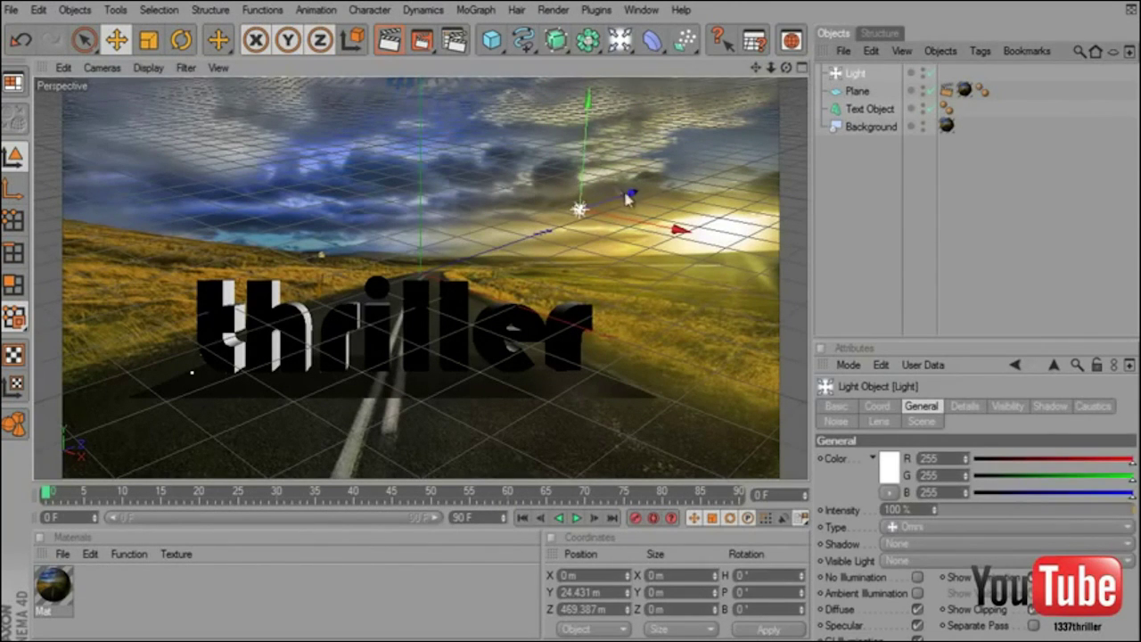
drag(627, 198, 487, 245)
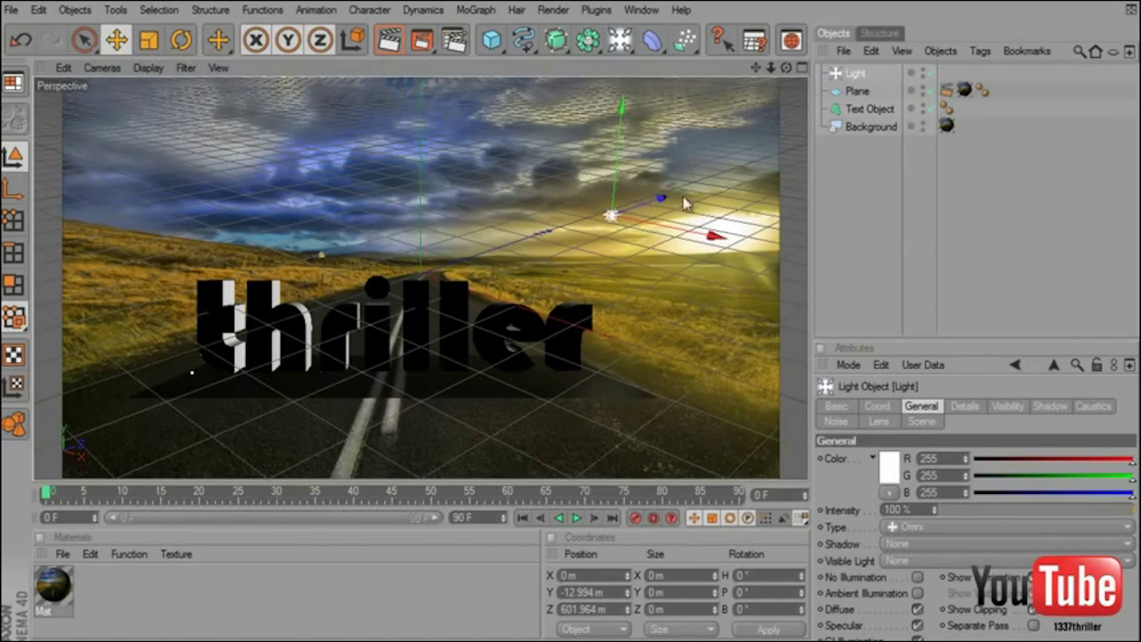
drag(611, 183, 620, 88)
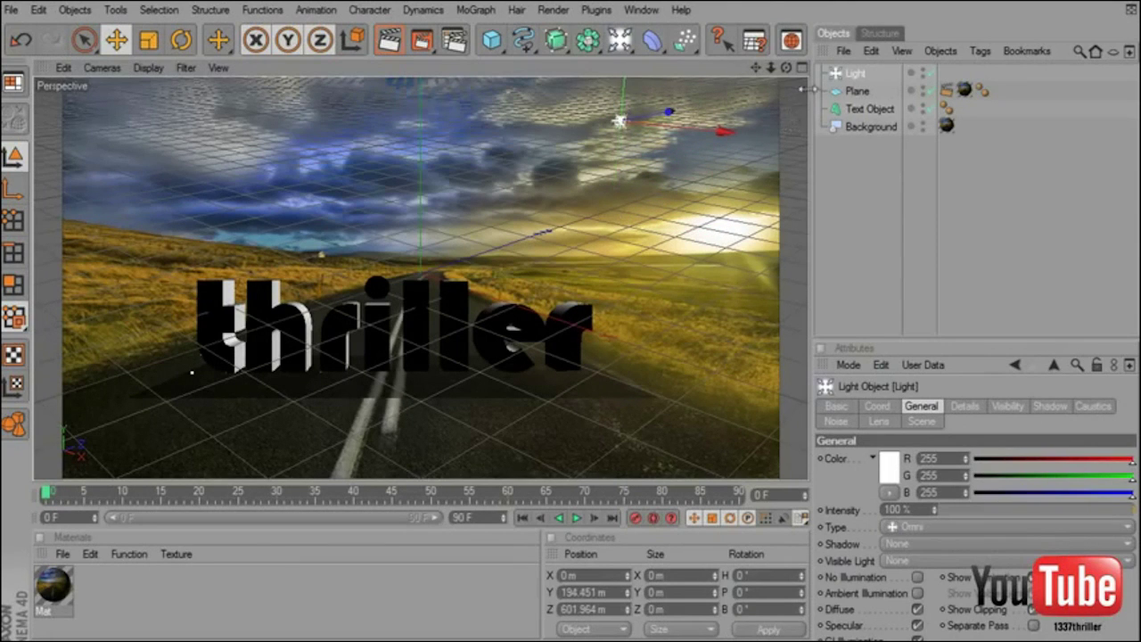
Set the light's shadow type to Shadow Maps (Soft) and render a preview of the view.
click(908, 546)
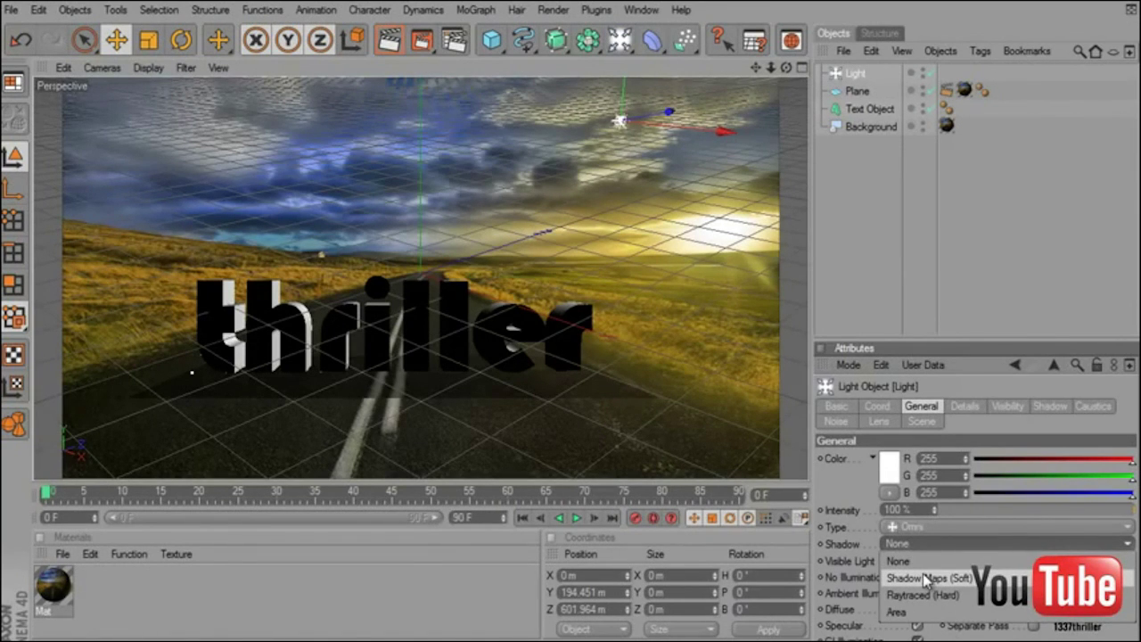
click(923, 576)
click(390, 42)
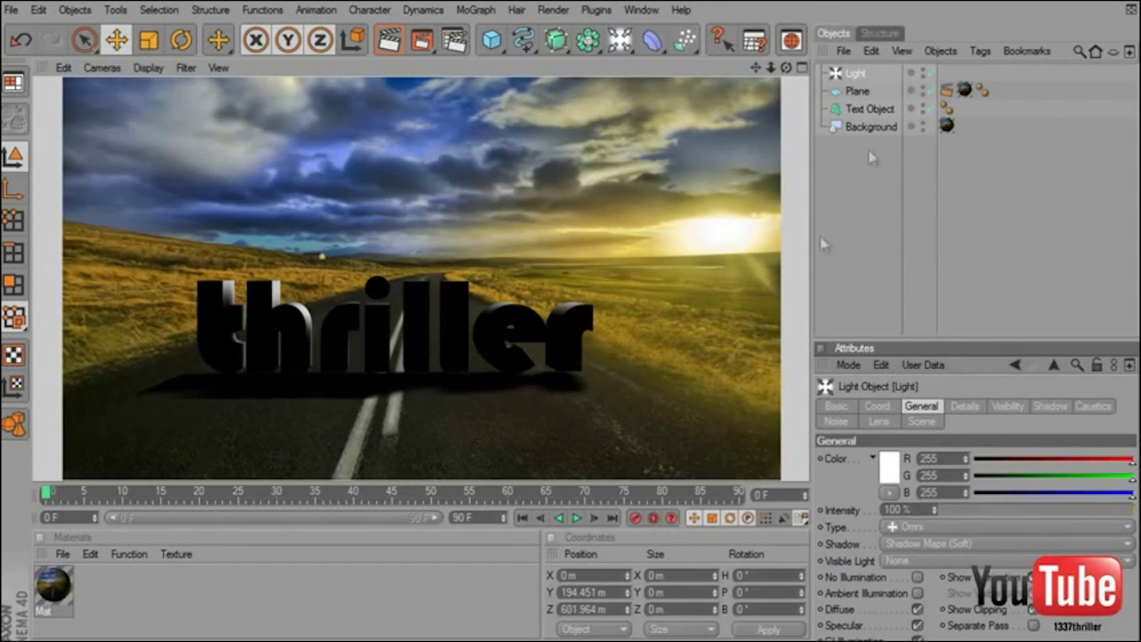
Lower the text object to about X -94, Y -89, Z -375 m and render a preview of the view.
click(859, 91)
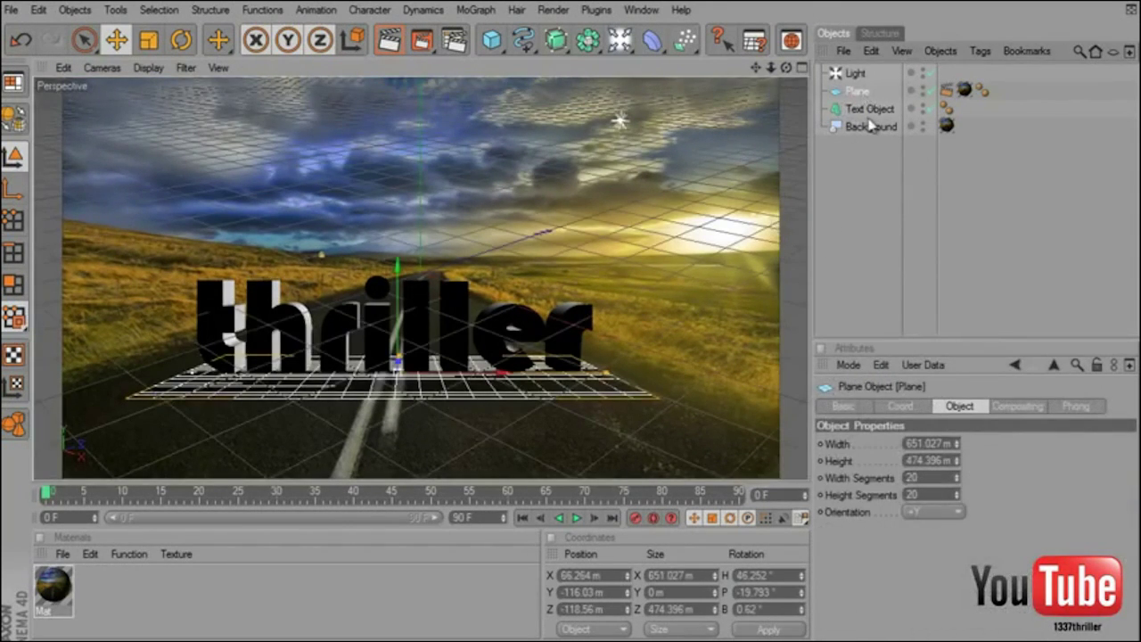
click(869, 109)
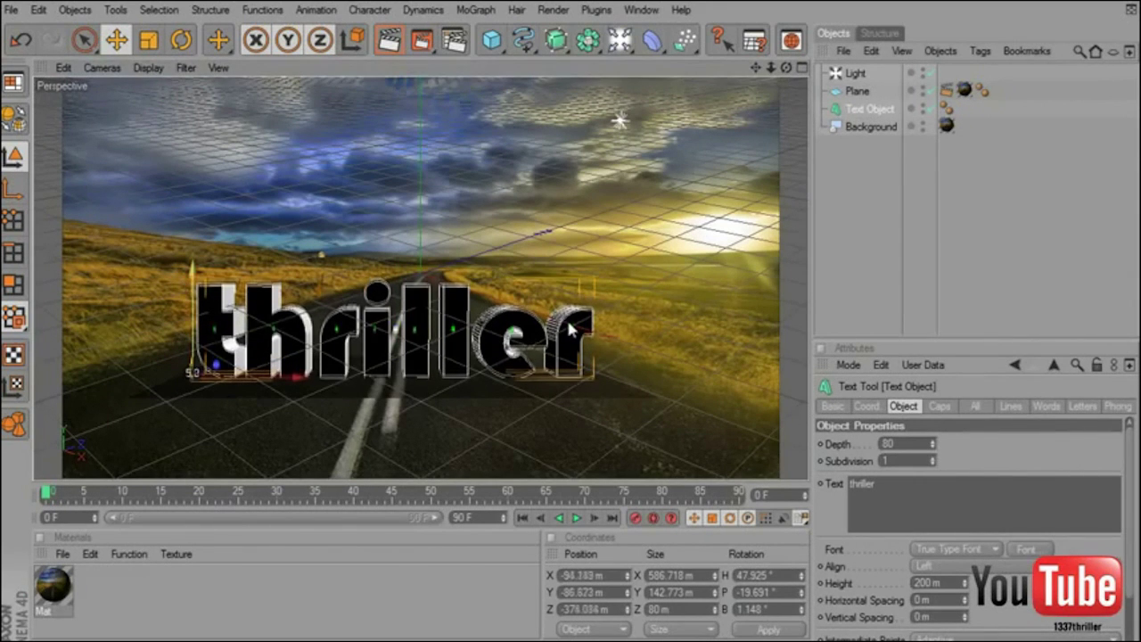
drag(569, 323, 572, 328)
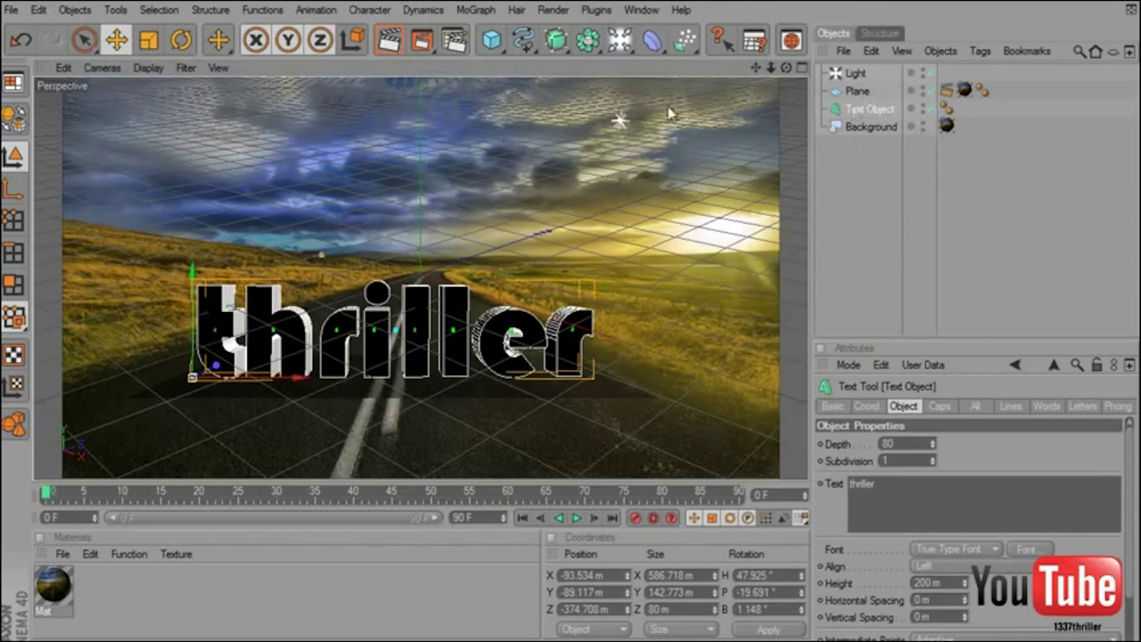
click(389, 40)
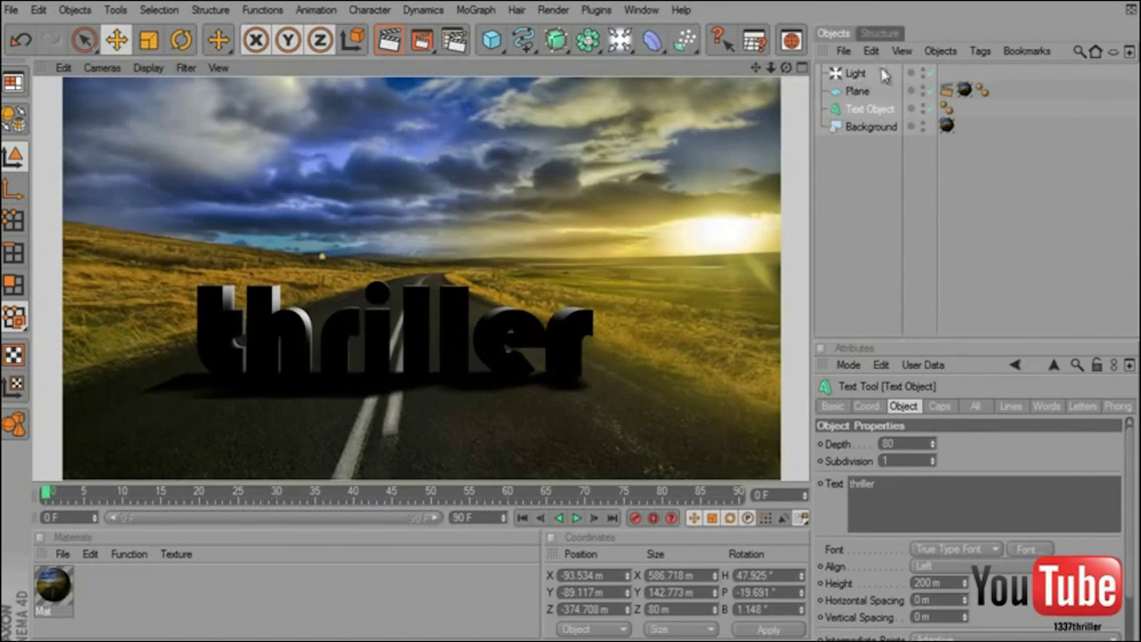
Add a second light and place it in front of the letters at about X 632, Y 298, Z -656 m.
click(860, 93)
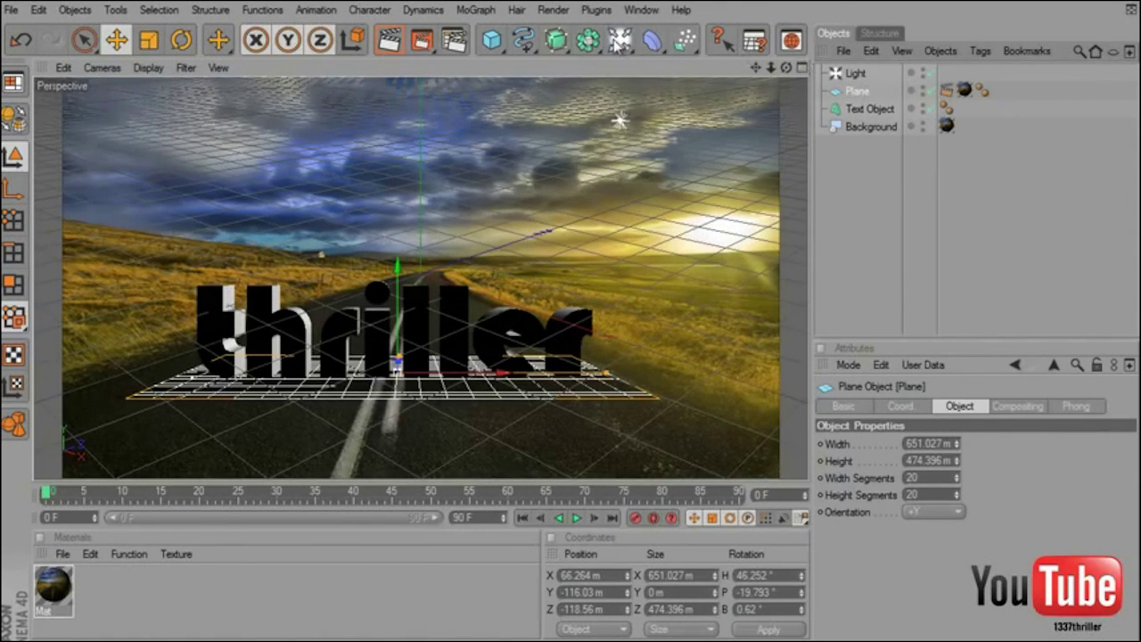
drag(737, 48, 669, 52)
drag(461, 260, 428, 499)
drag(377, 368, 375, 69)
drag(461, 140, 490, 356)
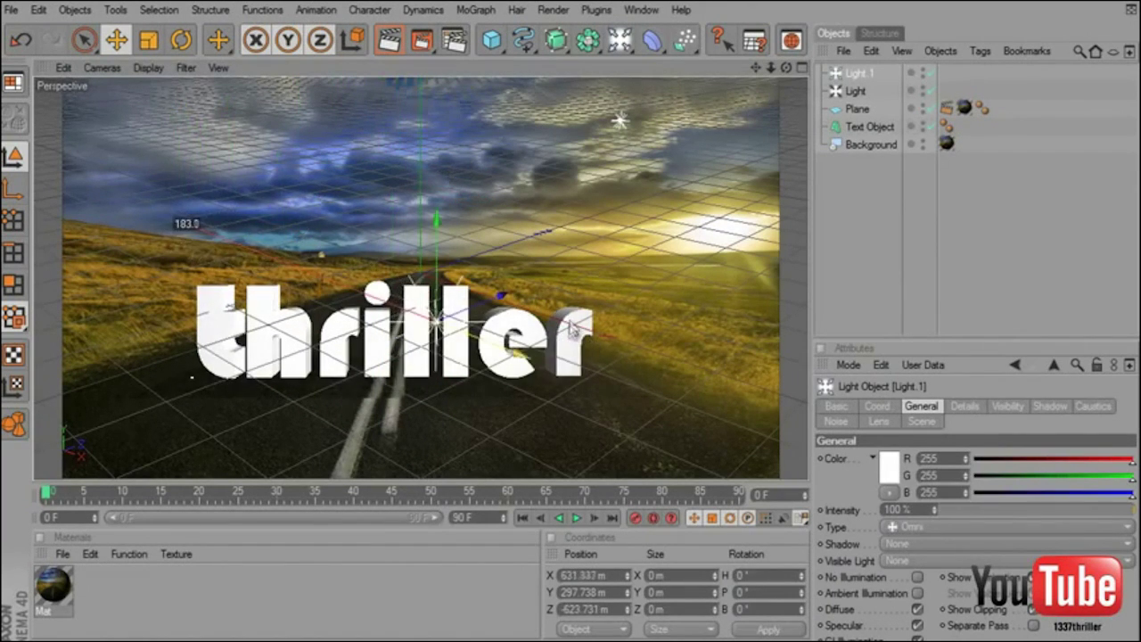
drag(477, 307, 347, 355)
drag(432, 323, 381, 300)
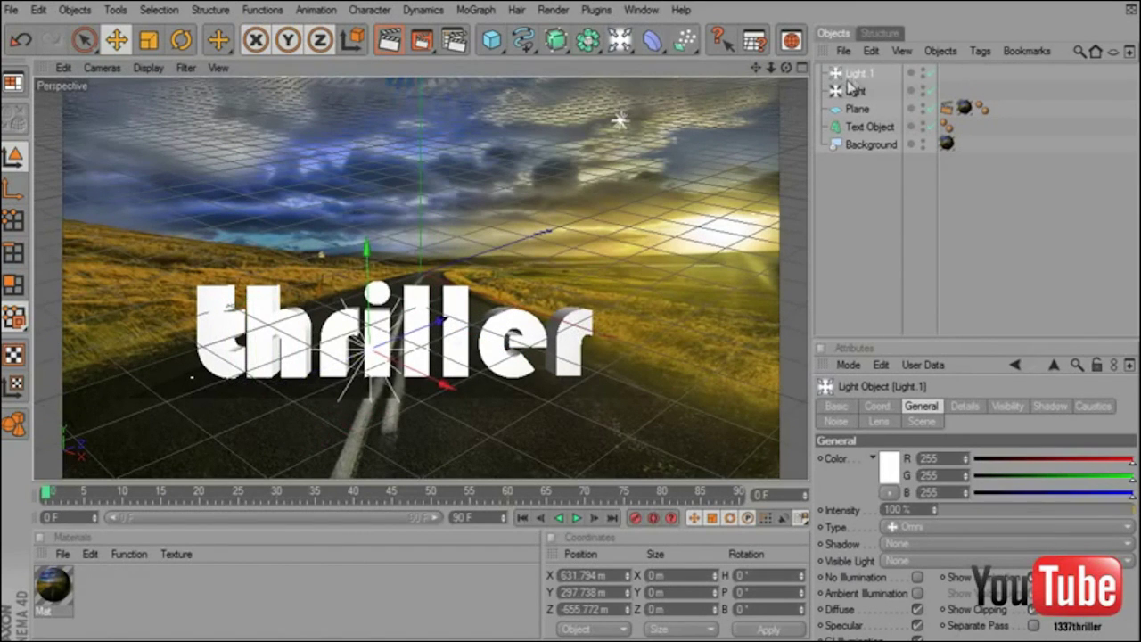
Delete both lights from the scene.
key(Delete)
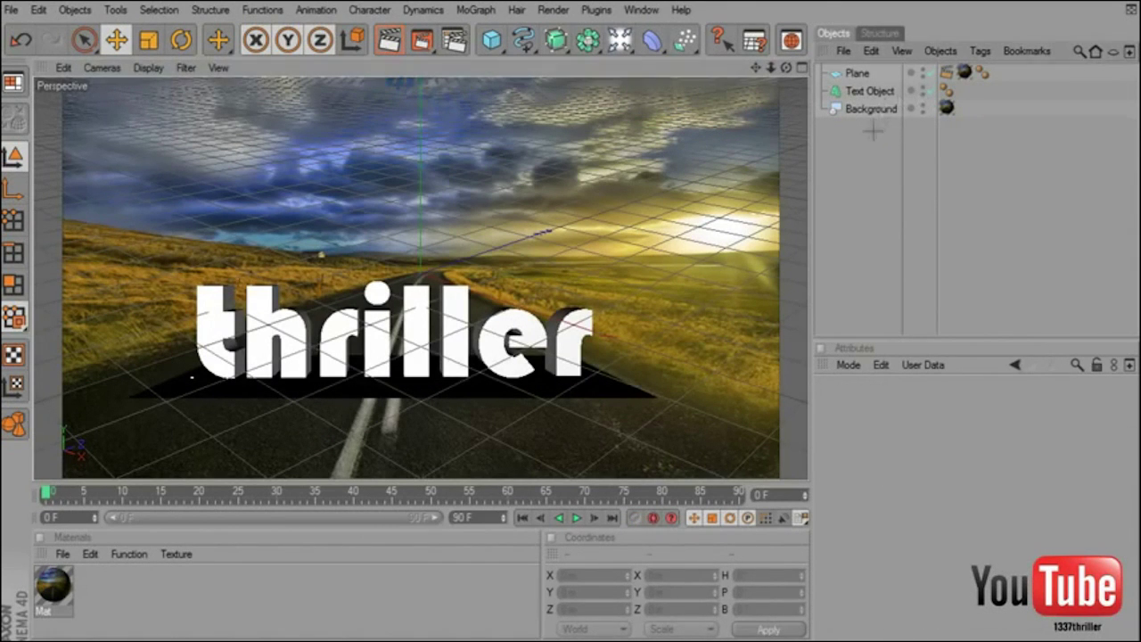
drag(874, 133, 866, 23)
click(870, 187)
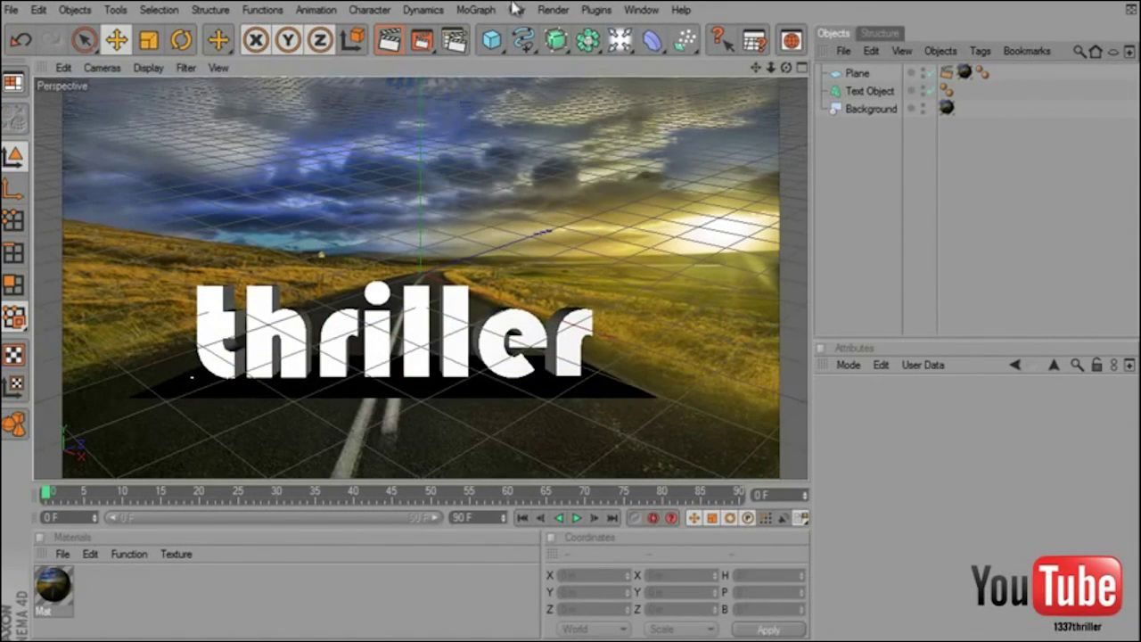
Add the Ambient Occlusion effect to the render settings and set its contrast to 2.
click(553, 10)
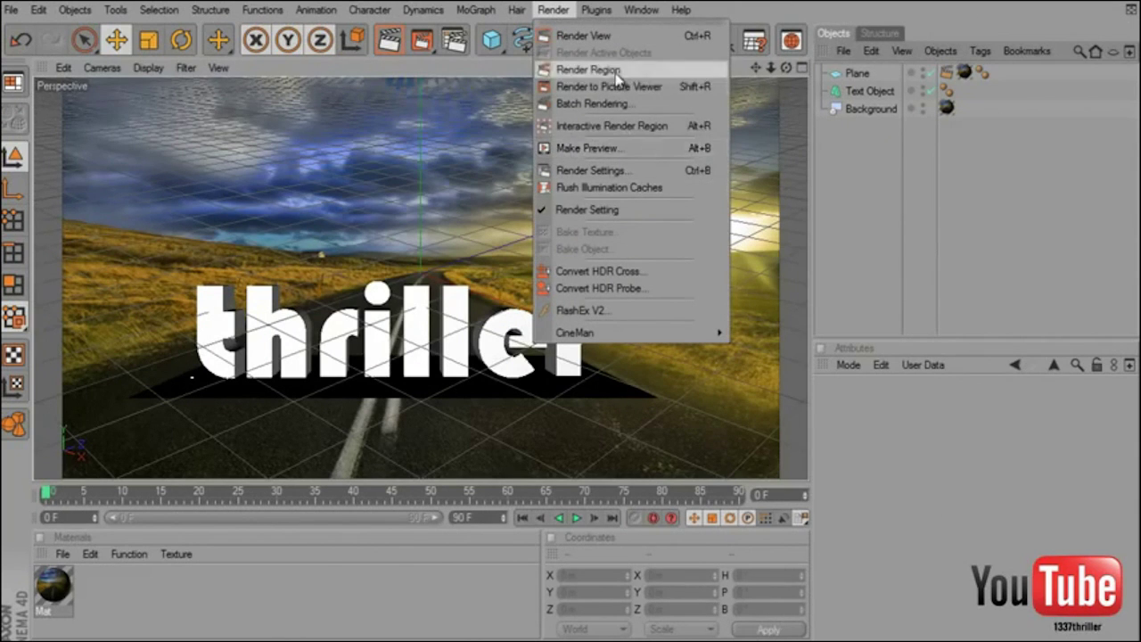
click(614, 212)
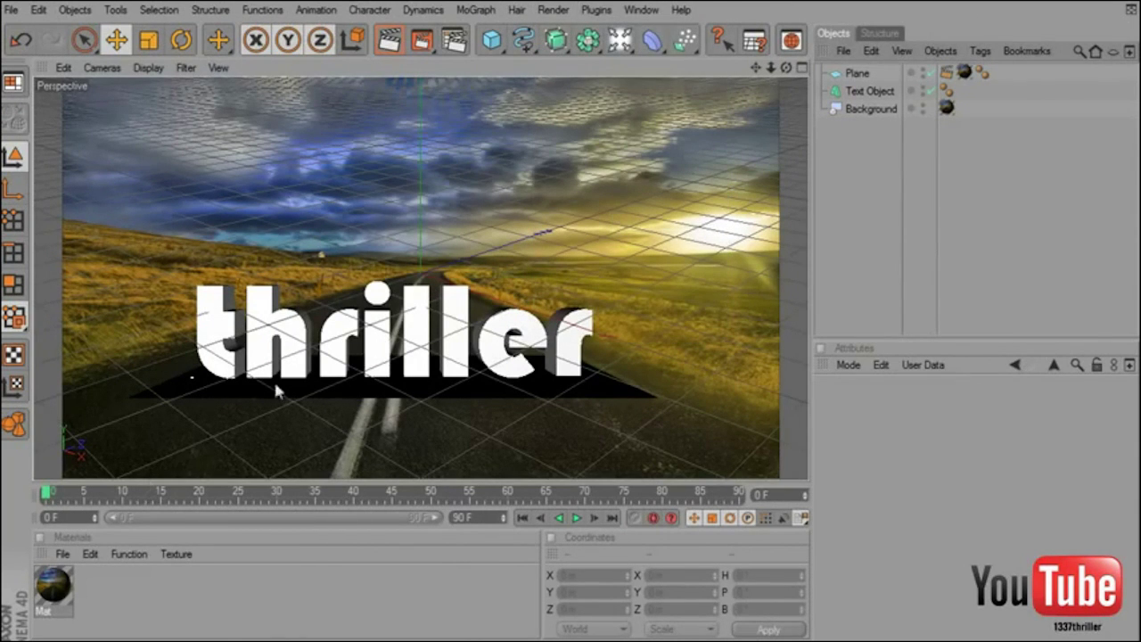
click(551, 9)
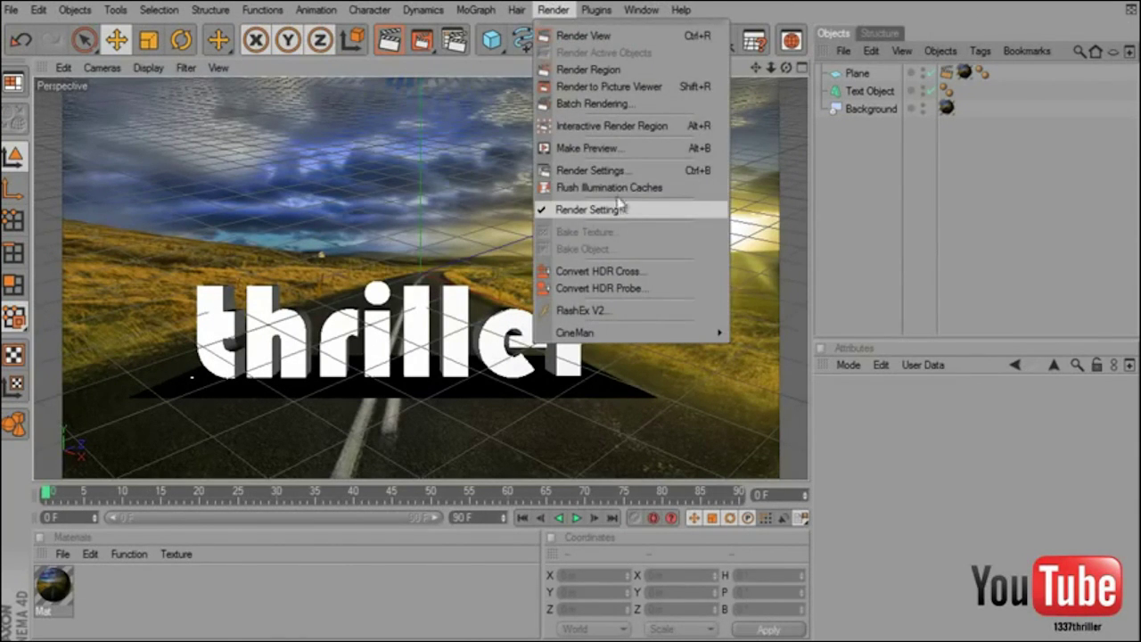
click(607, 170)
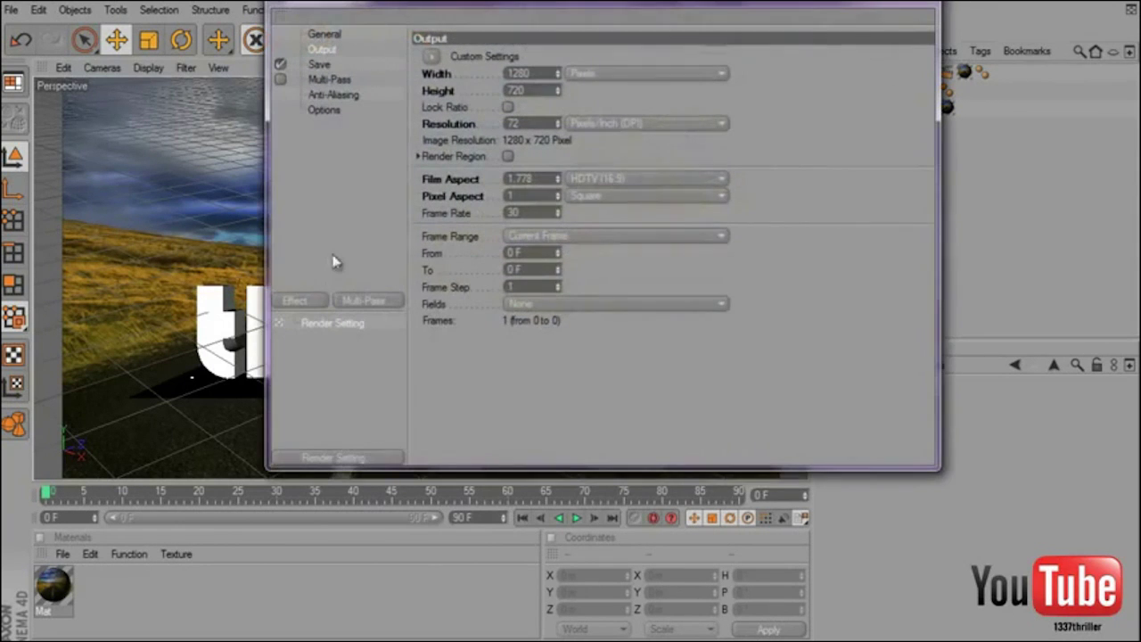
click(319, 306)
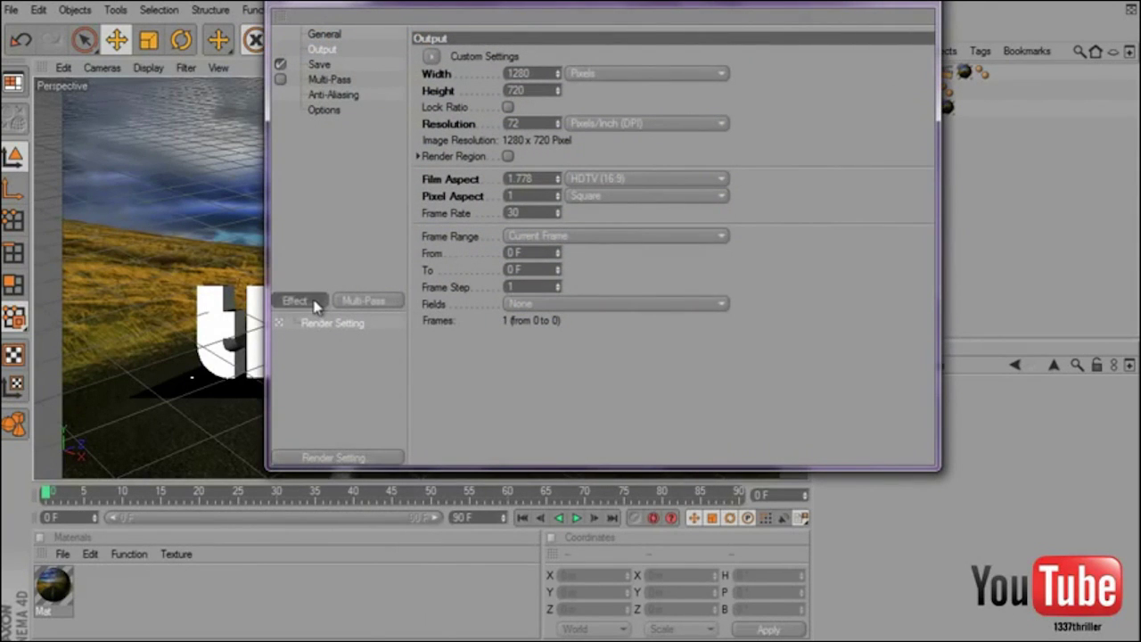
click(402, 308)
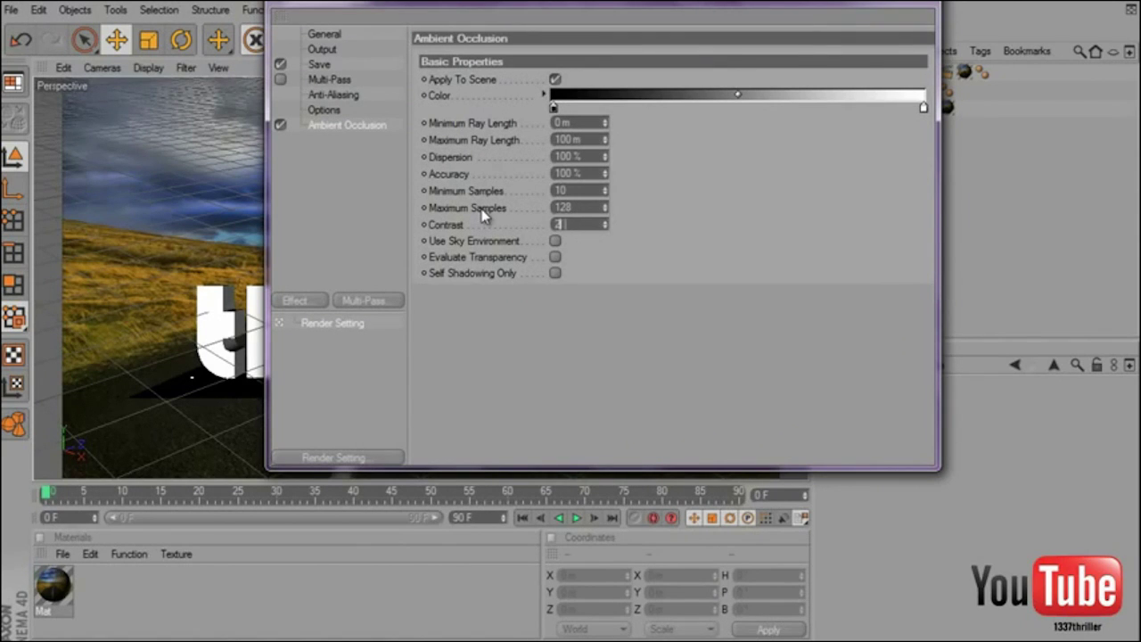
Set the ambient occlusion's maximum ray length to 13 m, close the render settings and render a preview of the view.
click(579, 140)
text(13)
click(923, 5)
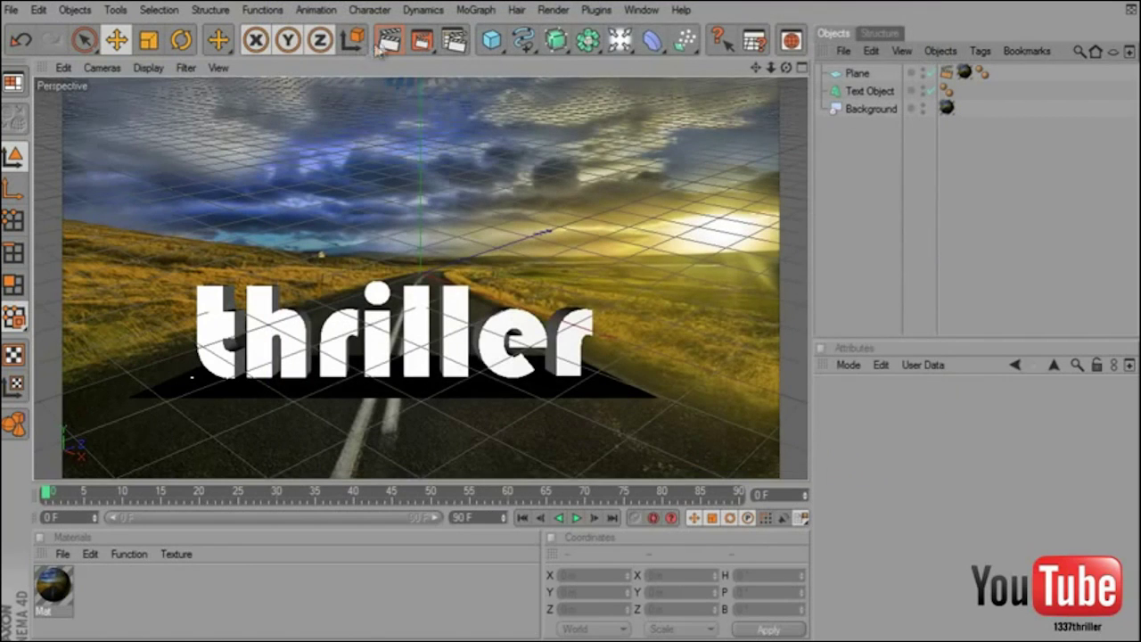
click(387, 41)
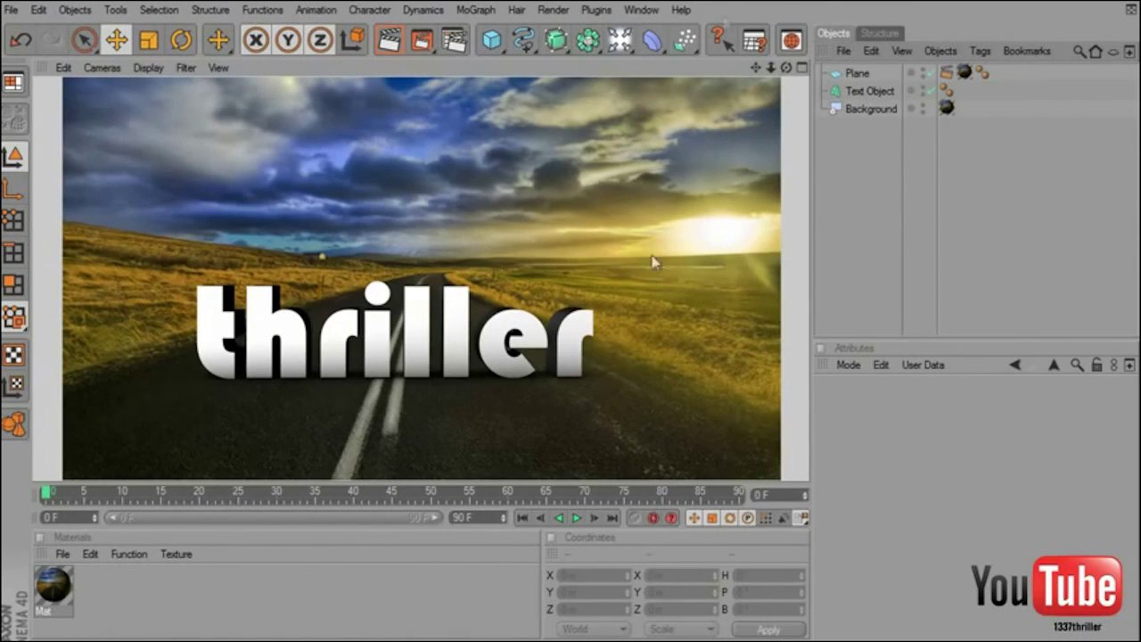
Create a new material and open its Color channel in the Material Editor.
double_click(101, 598)
double_click(52, 585)
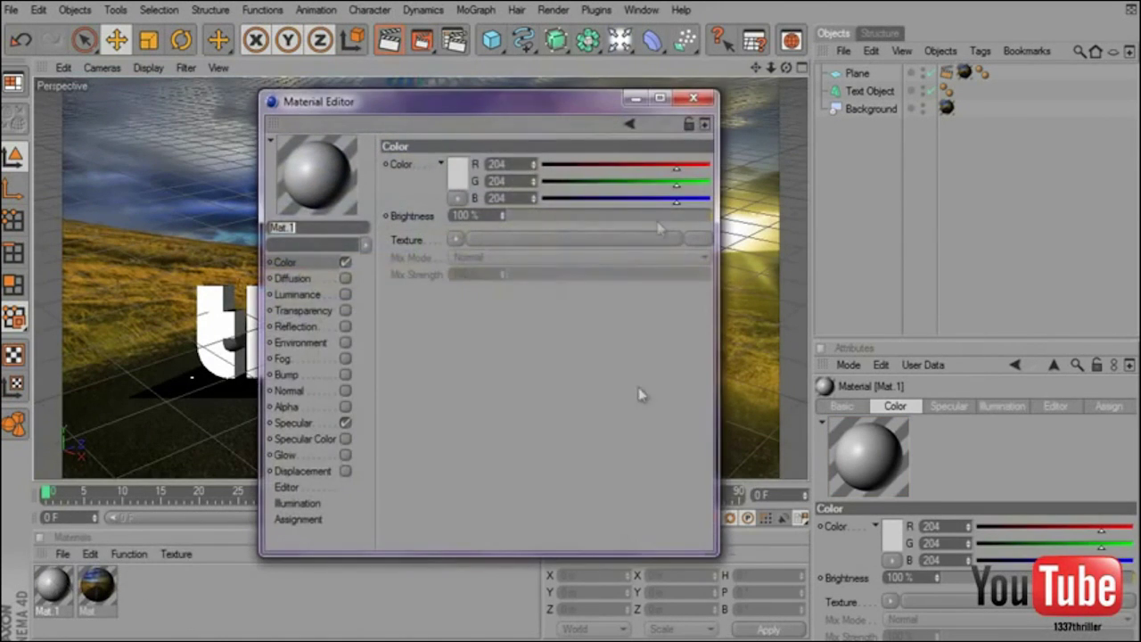
click(315, 262)
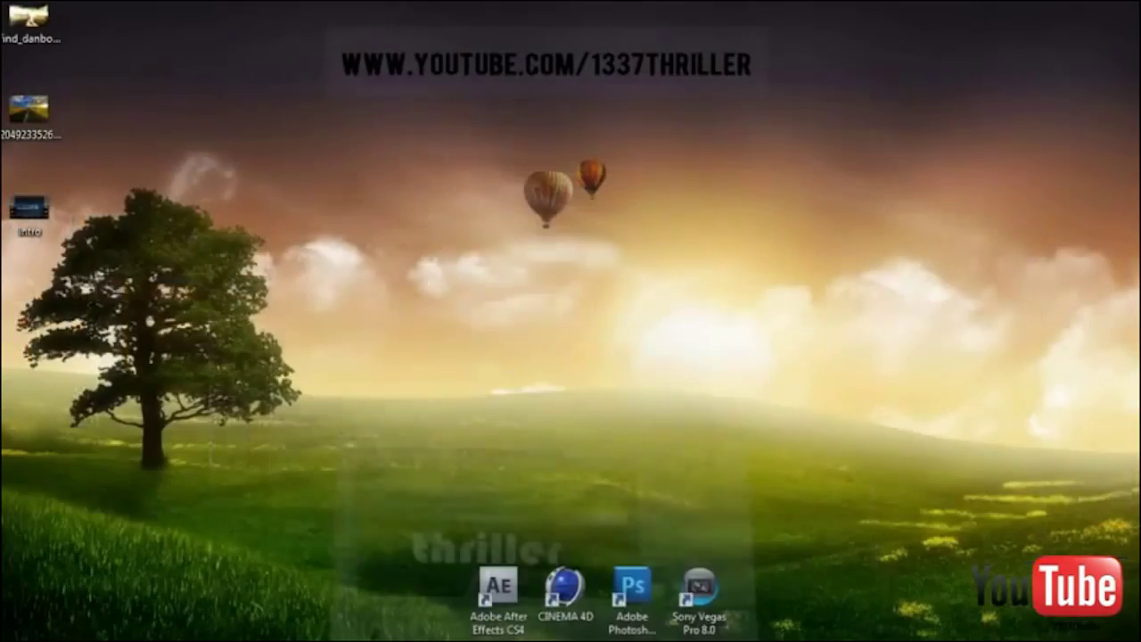
Open the danbo reference picture from the desktop and examine the colouring of its 3D letters up close.
click(44, 36)
double_click(47, 39)
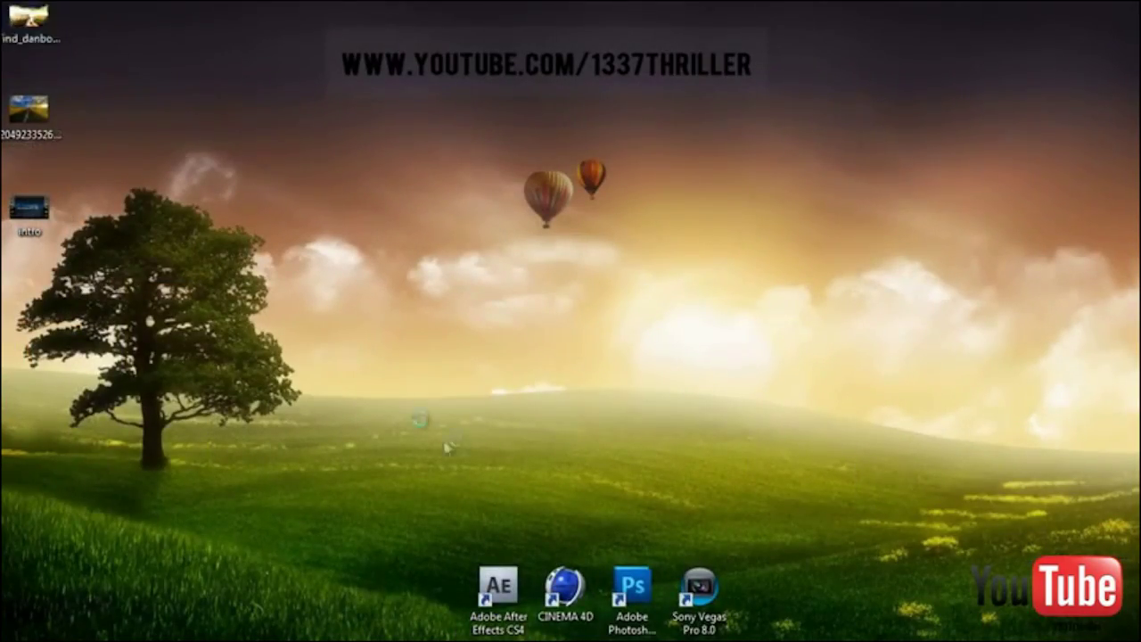
scroll(438, 414, up, 3)
scroll(528, 403, up, 3)
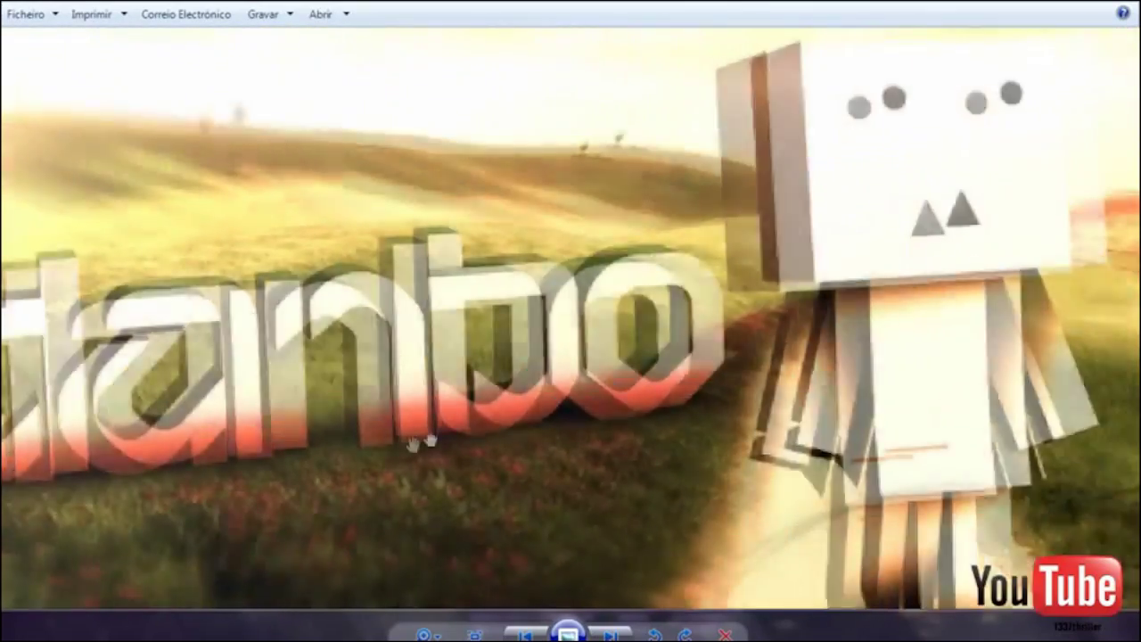
scroll(669, 405, down, 3)
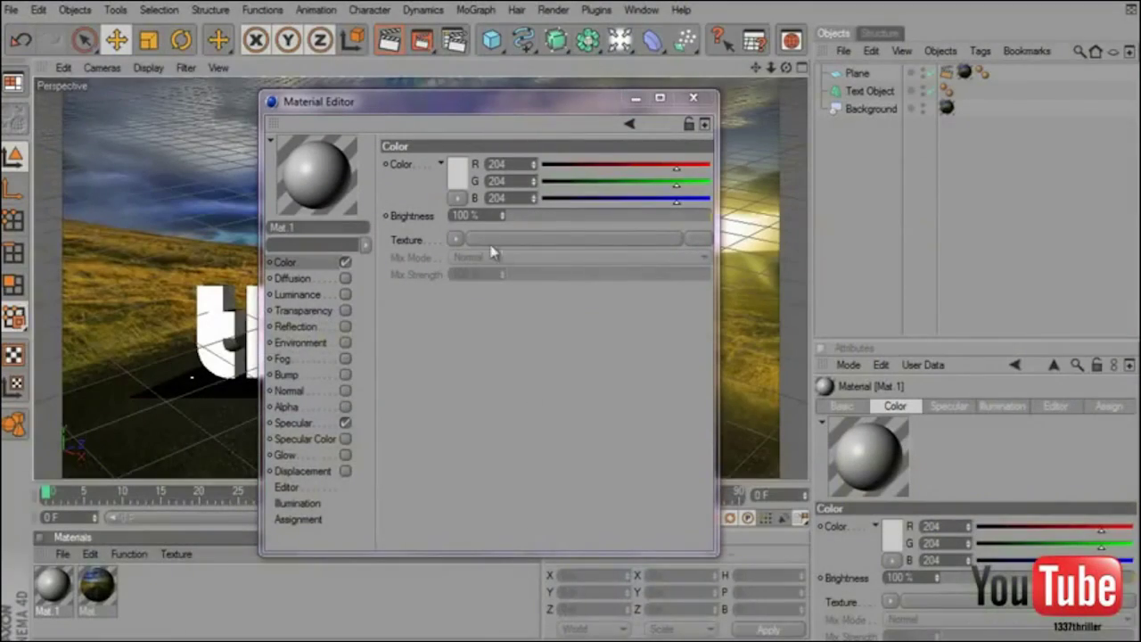
Set the new material's color to near-black RGB 21, 21, 21 and apply it to the thriller text.
click(458, 179)
drag(372, 197, 329, 211)
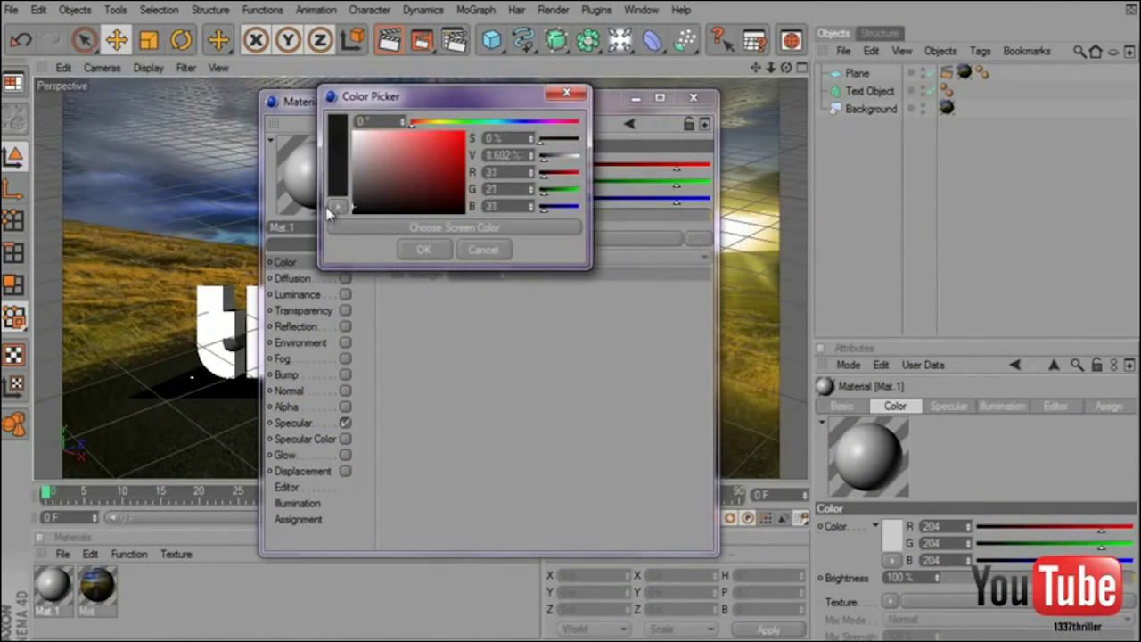
click(420, 249)
click(694, 98)
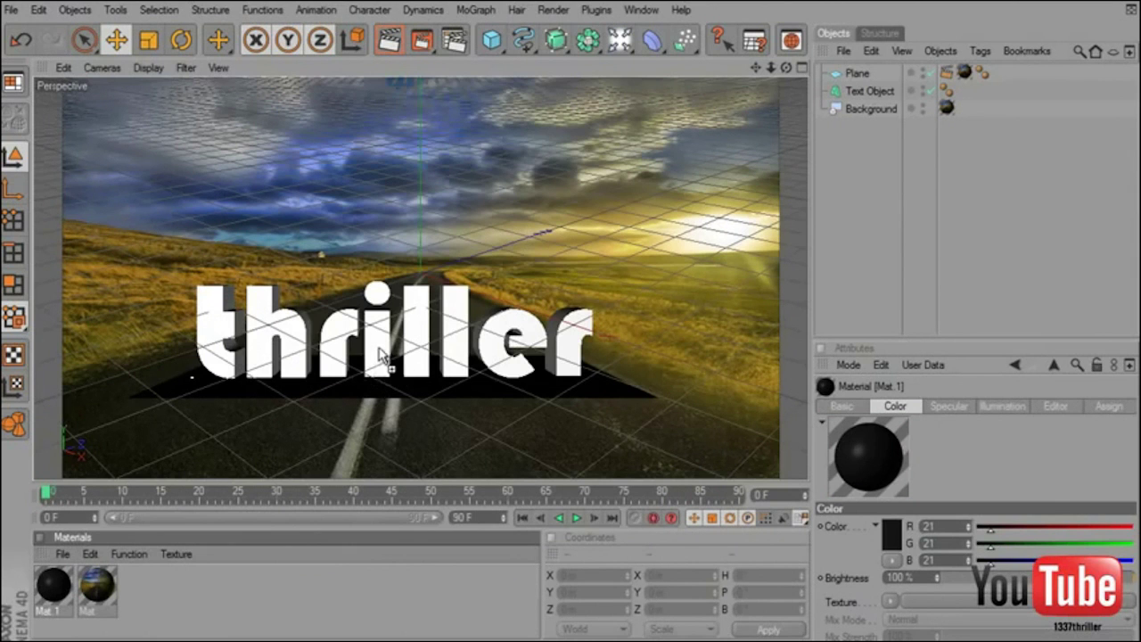
drag(382, 355, 382, 355)
Create another material and set its color to orange, RGB 255, 135, 0.
double_click(179, 596)
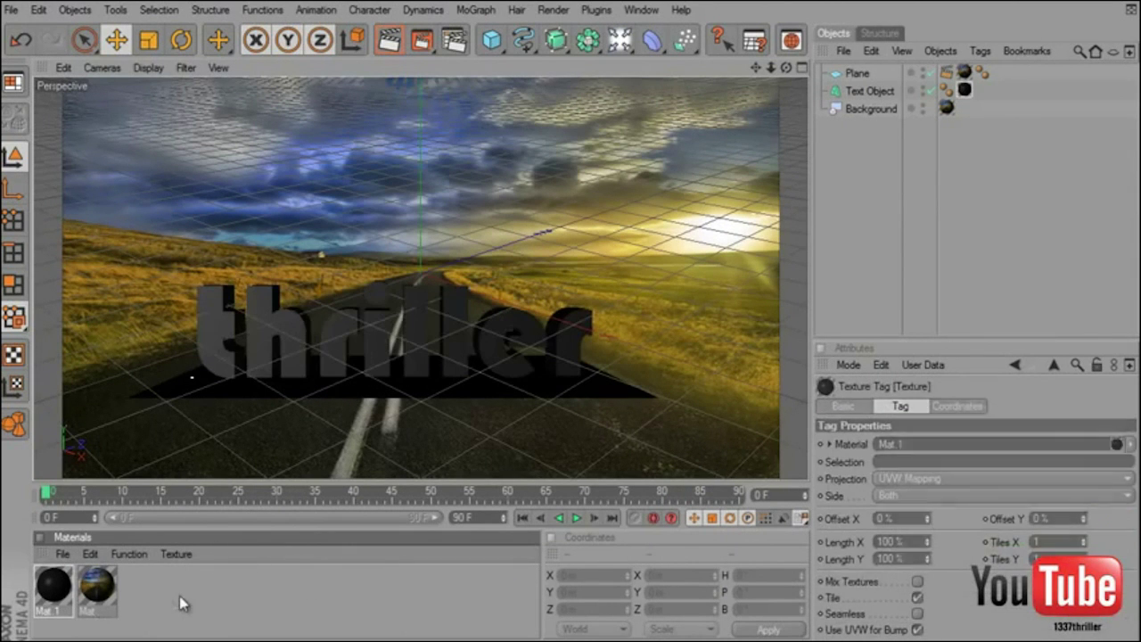
double_click(55, 586)
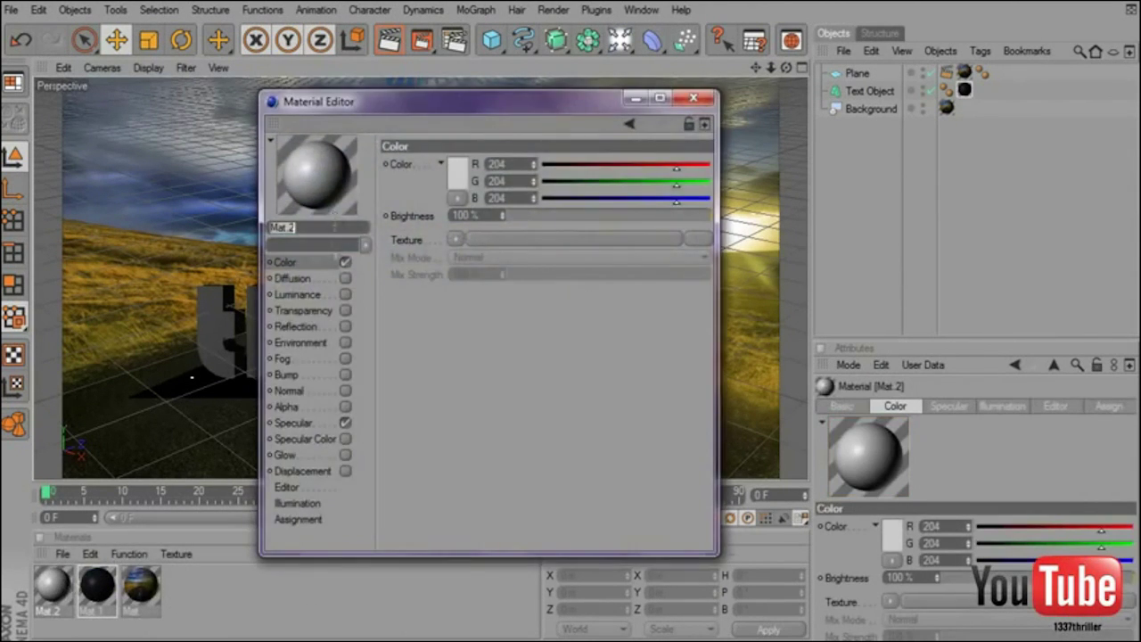
click(454, 189)
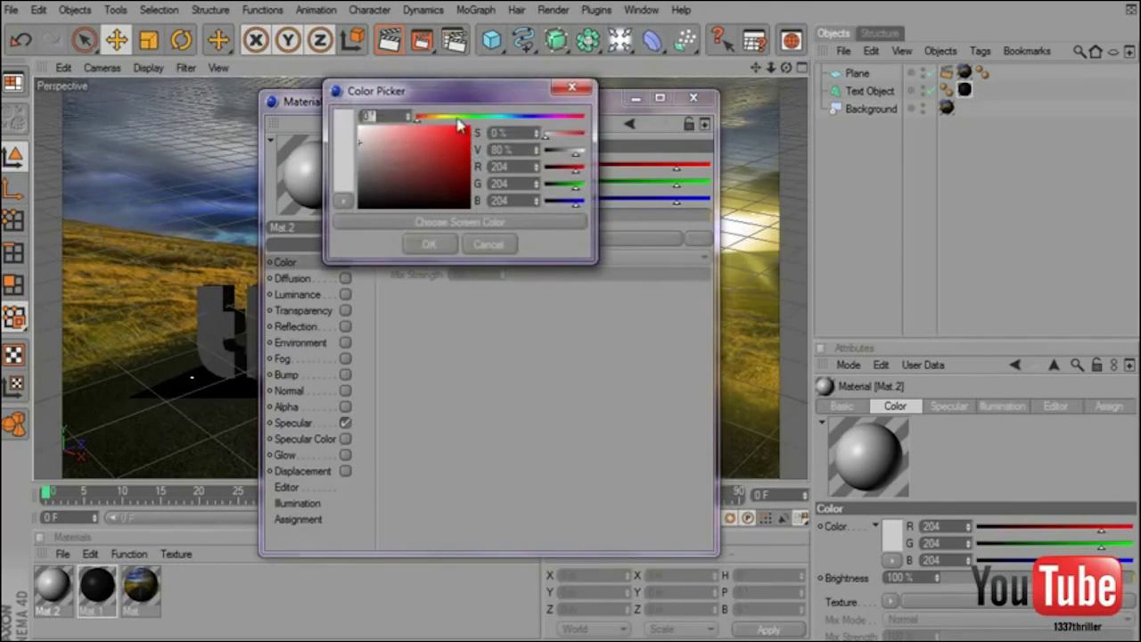
drag(442, 120, 474, 125)
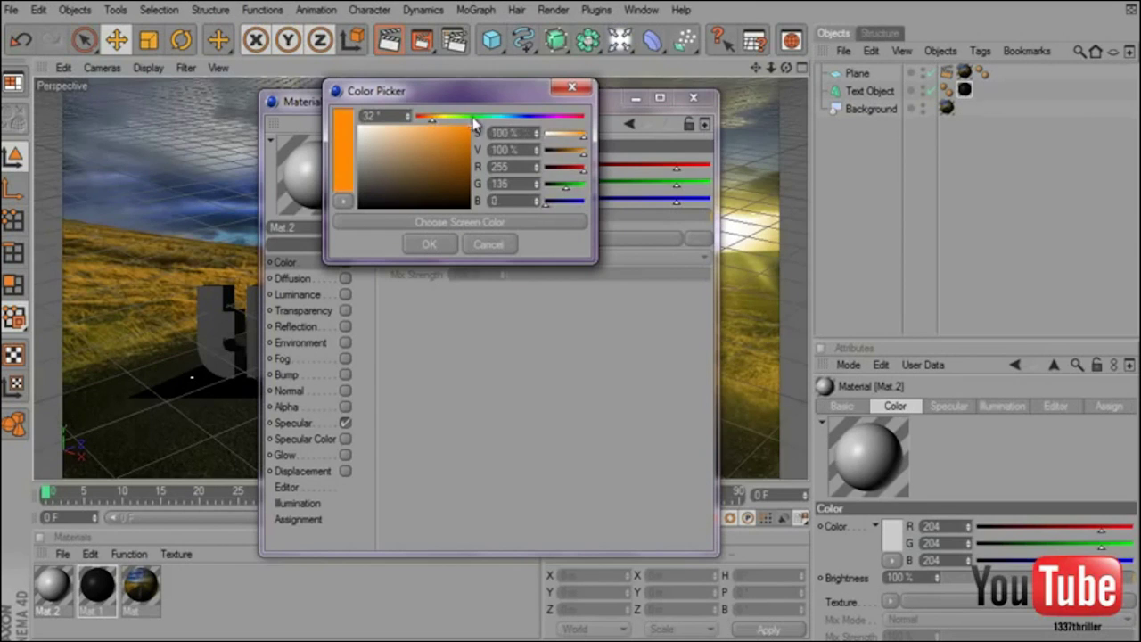
click(429, 244)
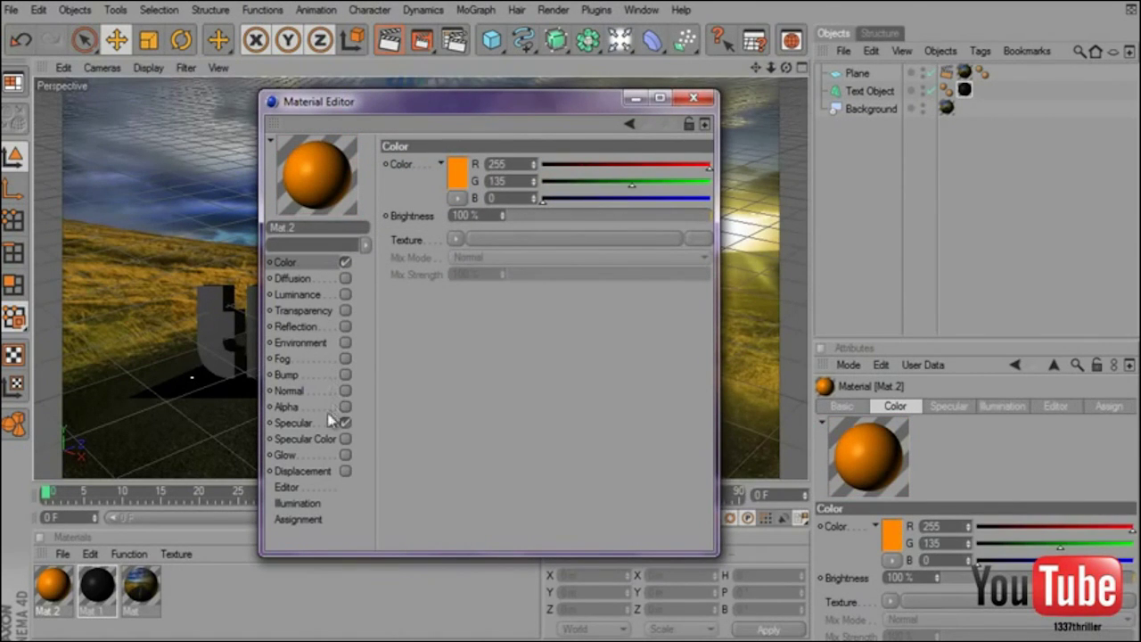
Enable reflection on the orange material at 21% brightness and load a Fresnel shader as its reflection texture.
click(317, 327)
click(345, 326)
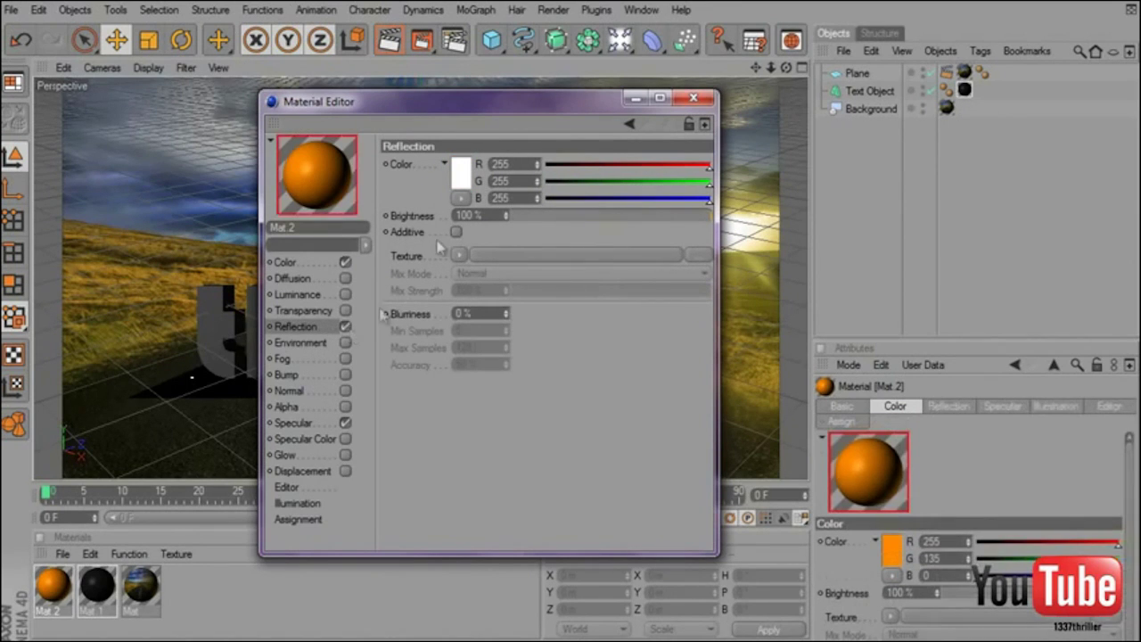
click(554, 217)
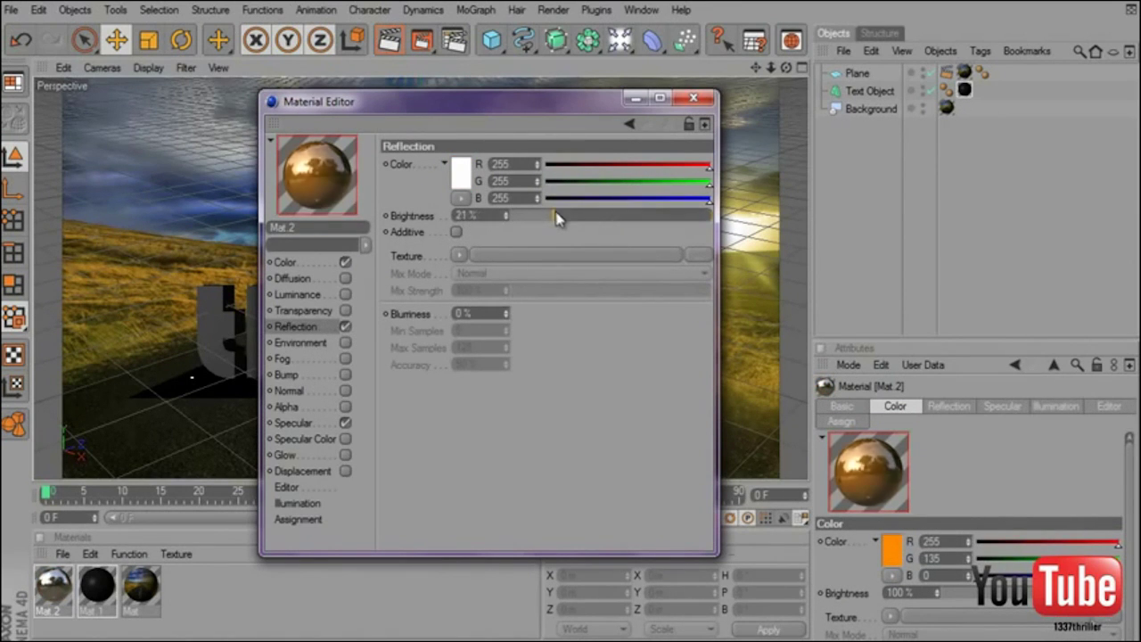
click(458, 256)
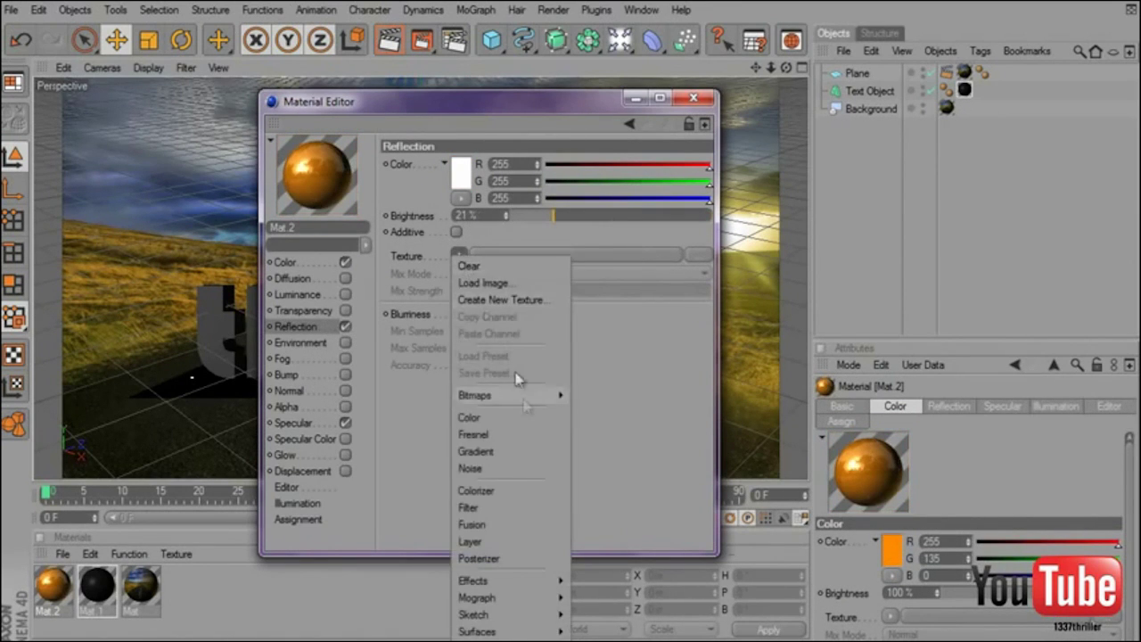
click(507, 437)
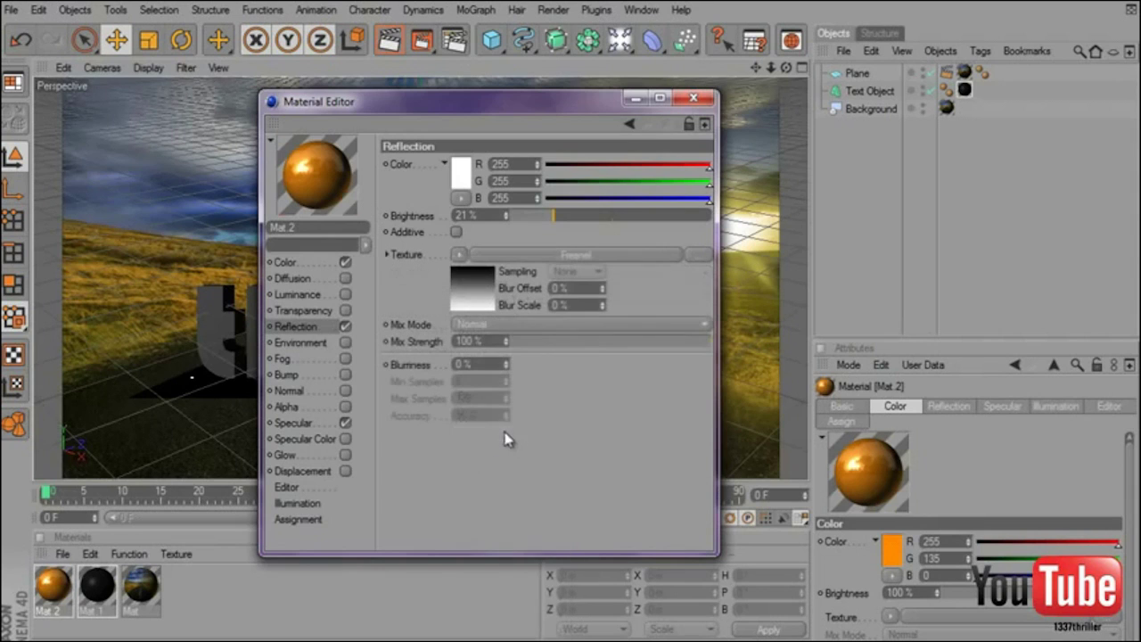
Set the reflection's mix strength to 15% and its brightness to 14%, and close the Material Editor.
click(592, 343)
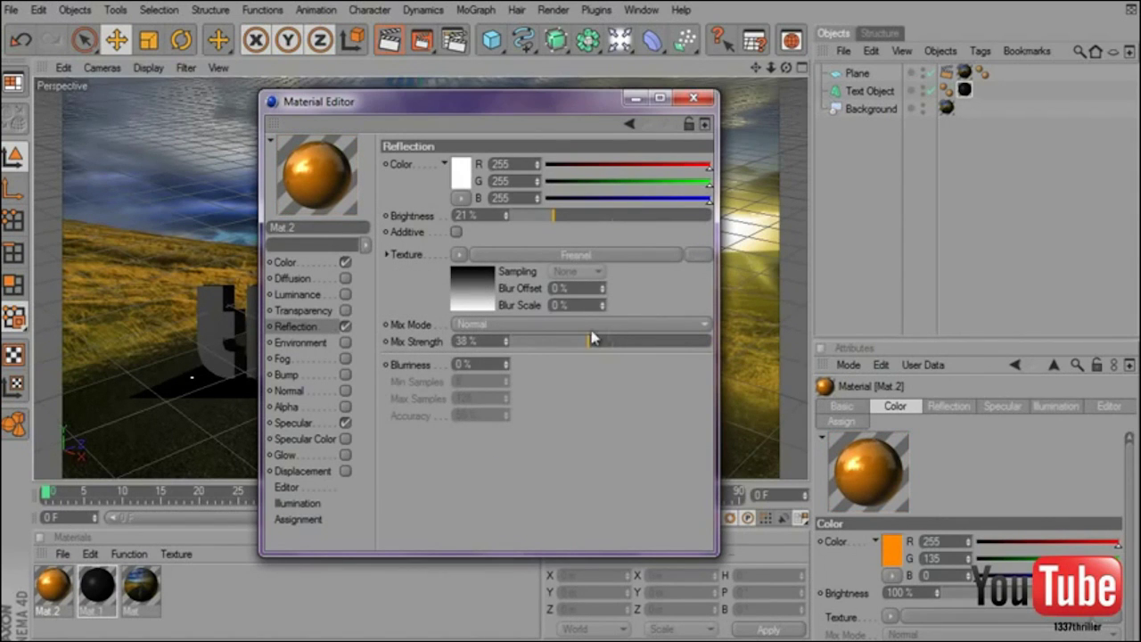
drag(590, 342, 543, 345)
drag(553, 216, 540, 217)
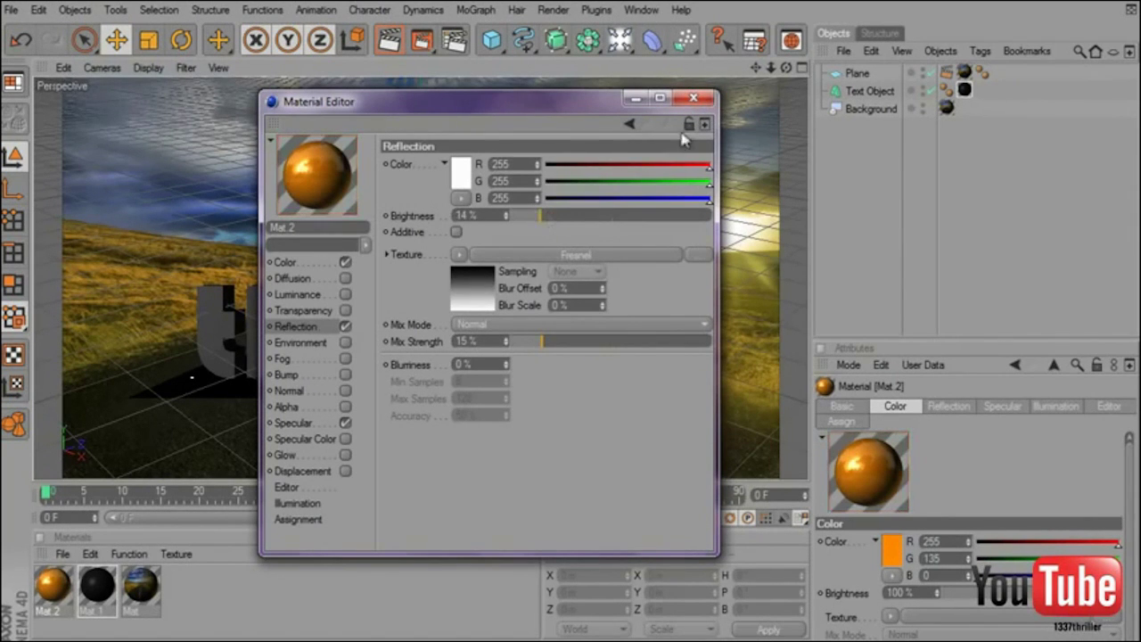
click(694, 99)
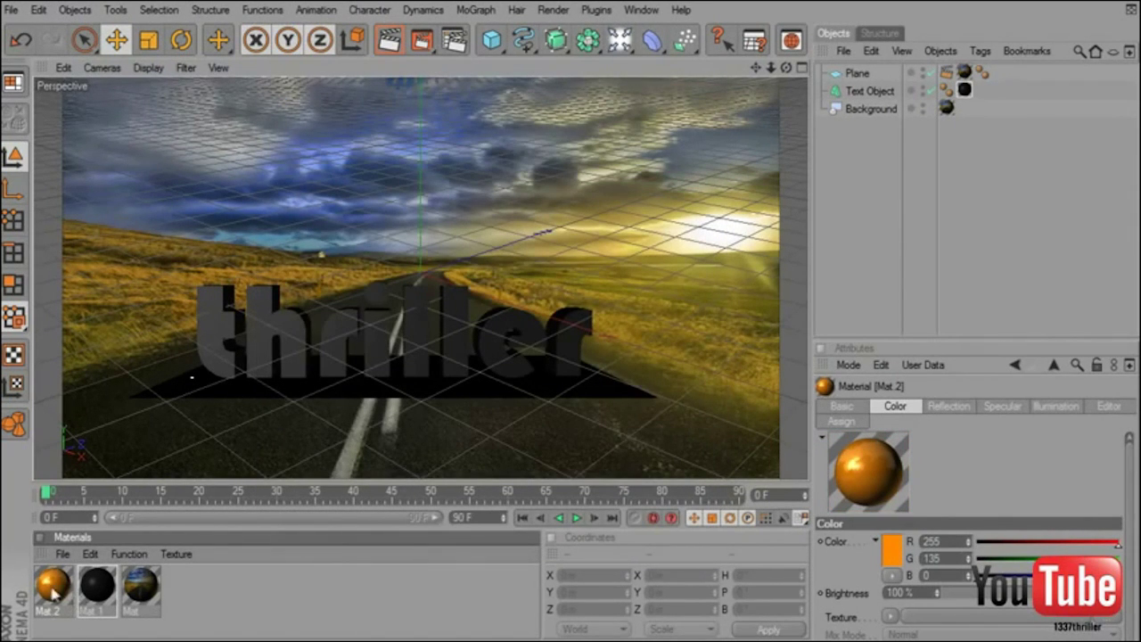
Apply the orange material to the thriller text and reorder its texture tags so the black one comes last.
drag(53, 592, 379, 367)
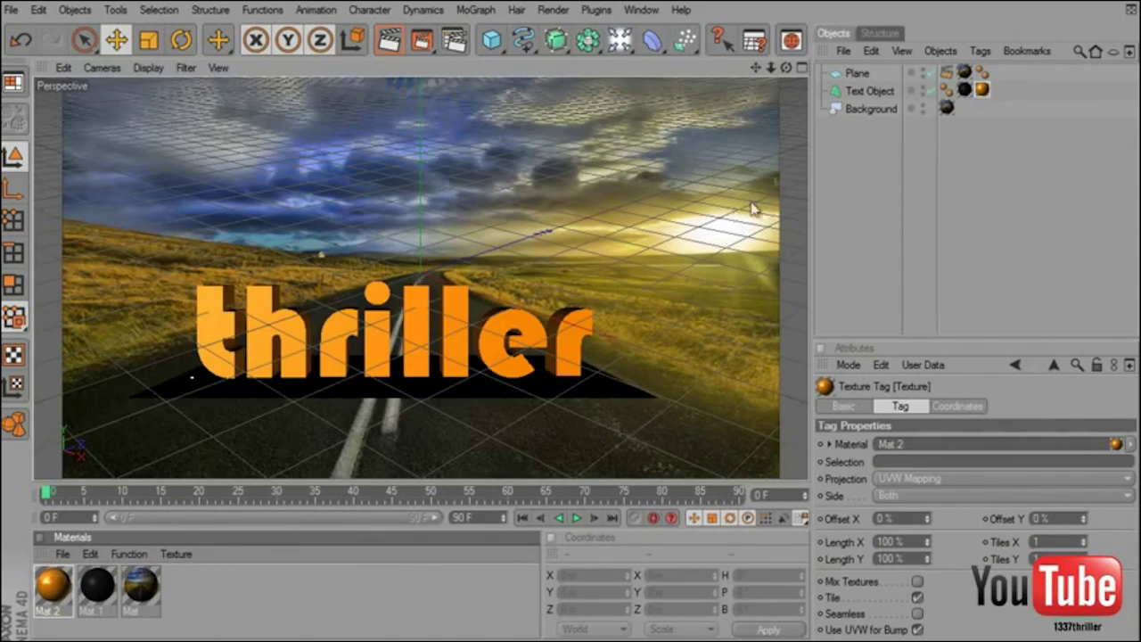
click(968, 89)
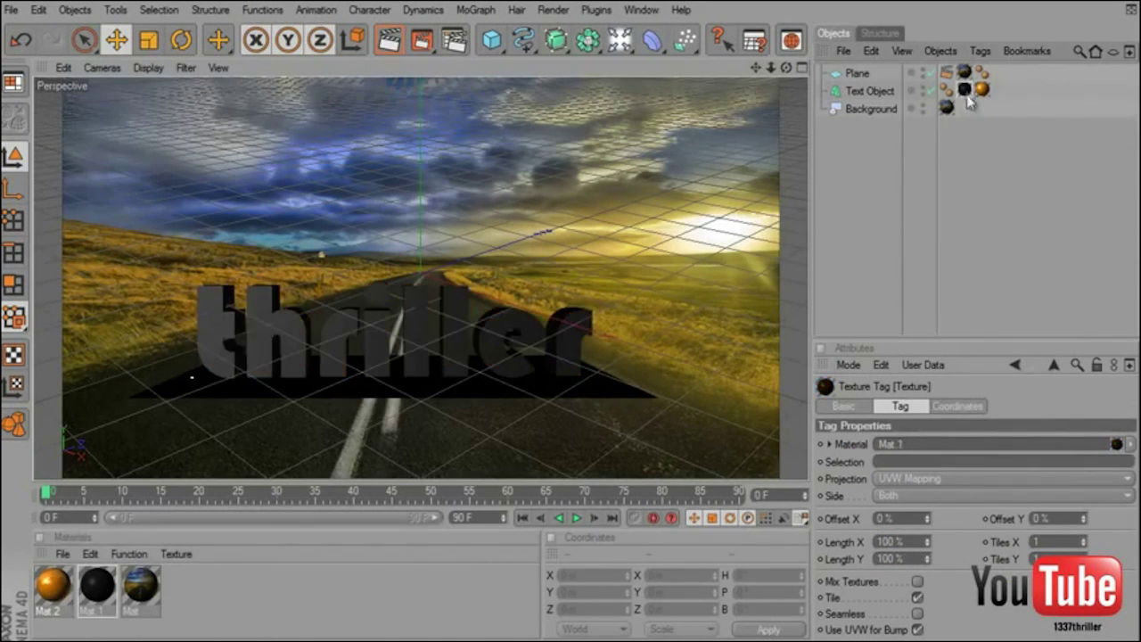
mouse_move(985, 94)
mouse_down()
mouse_move(962, 82)
mouse_move(993, 104)
mouse_up()
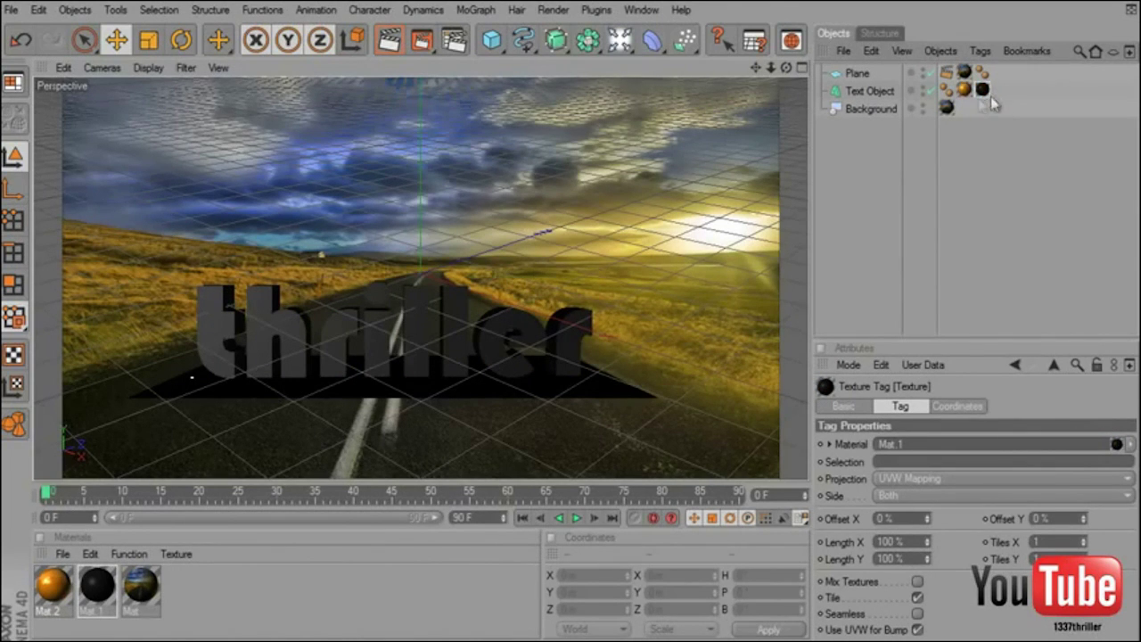
Restrict the text's black texture tag to selection C1 and render a preview of the view.
click(927, 461)
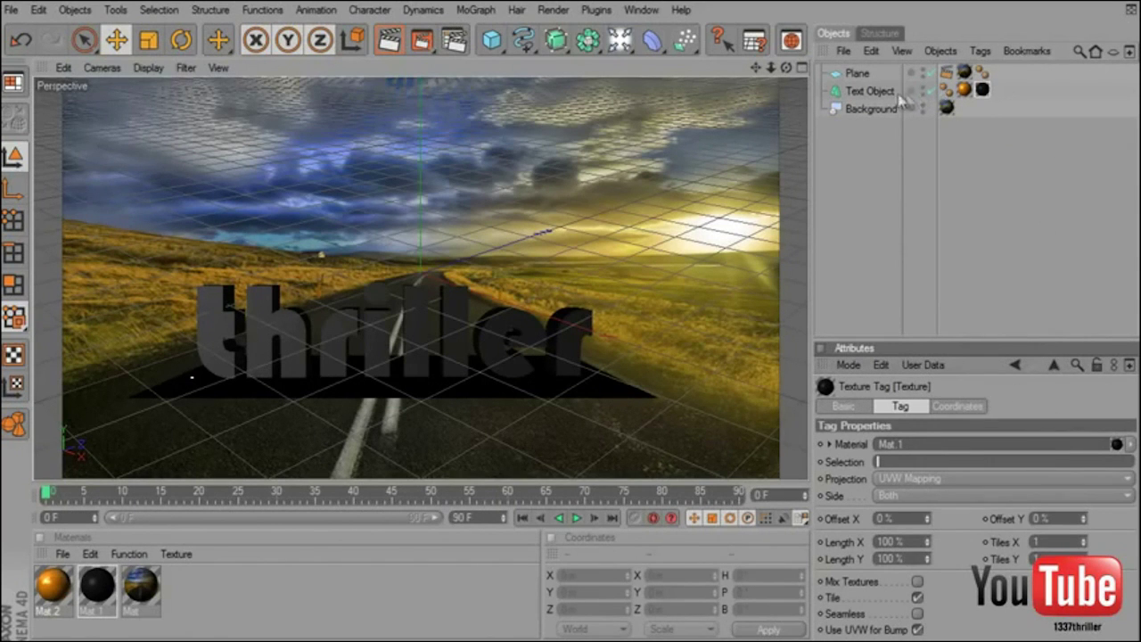
click(869, 91)
click(982, 89)
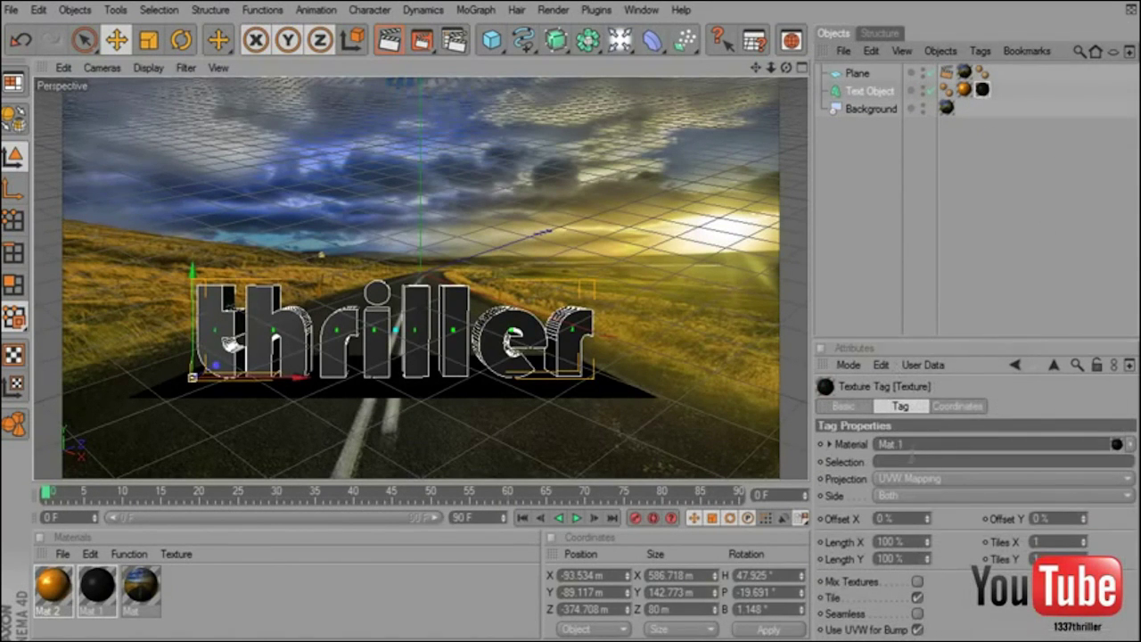
click(910, 460)
text(C1)
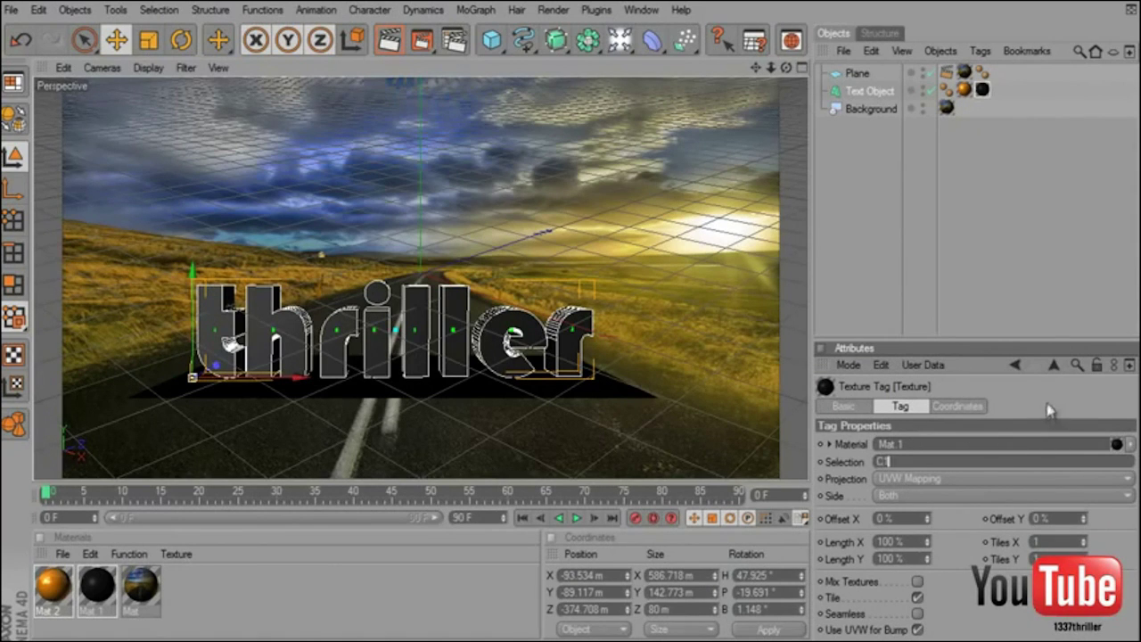
click(386, 41)
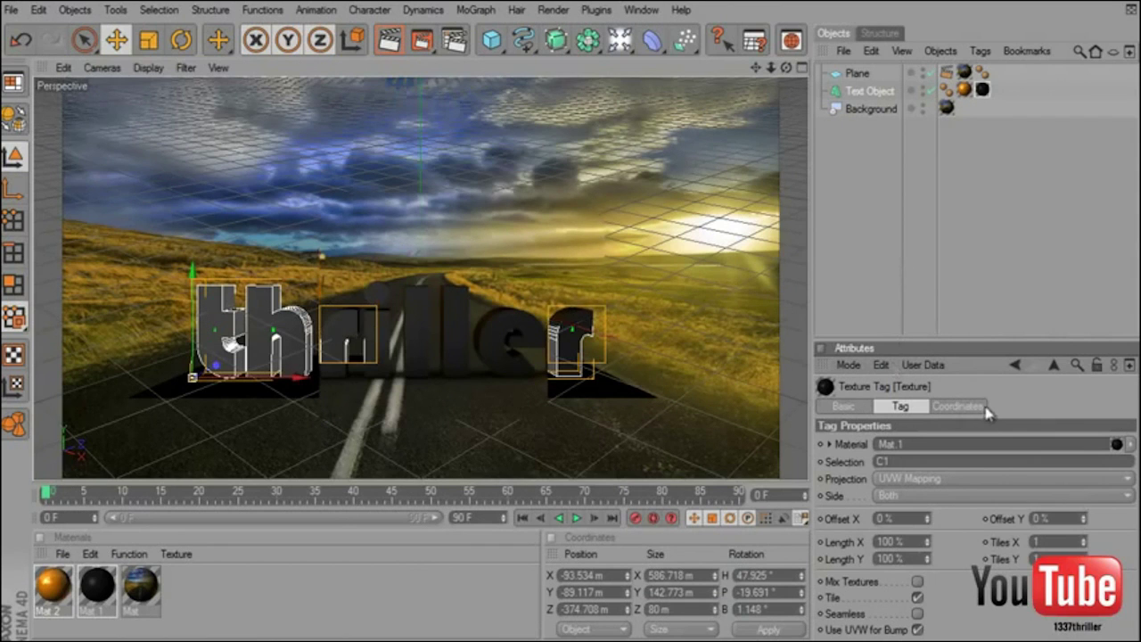
Set both the start and end caps of the text object to Fillet Cap.
click(869, 90)
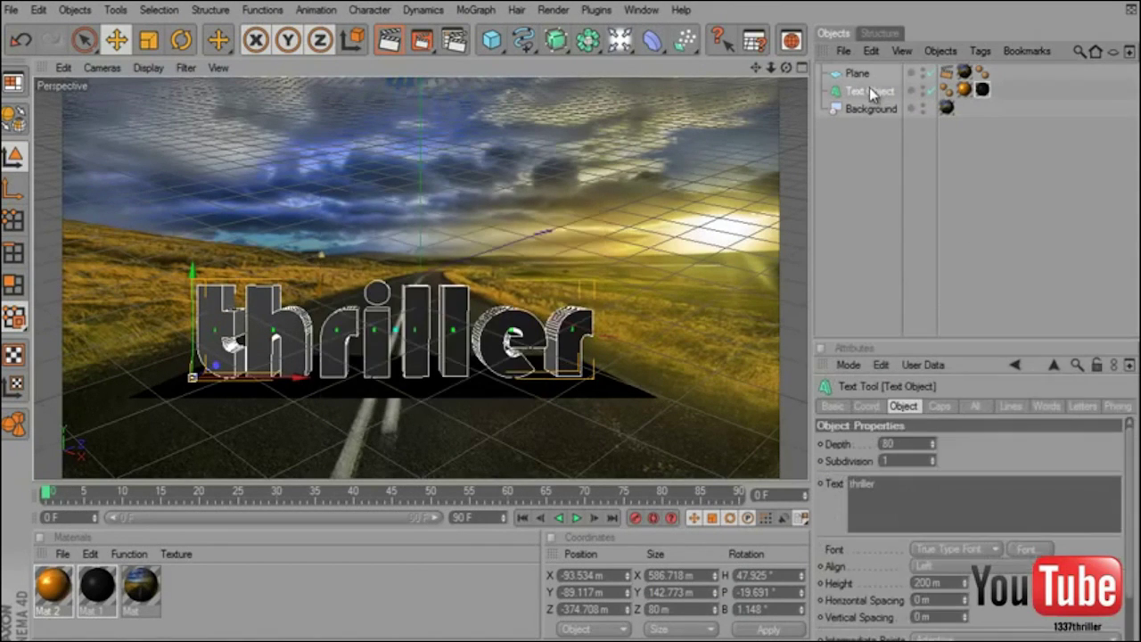
click(941, 406)
click(953, 443)
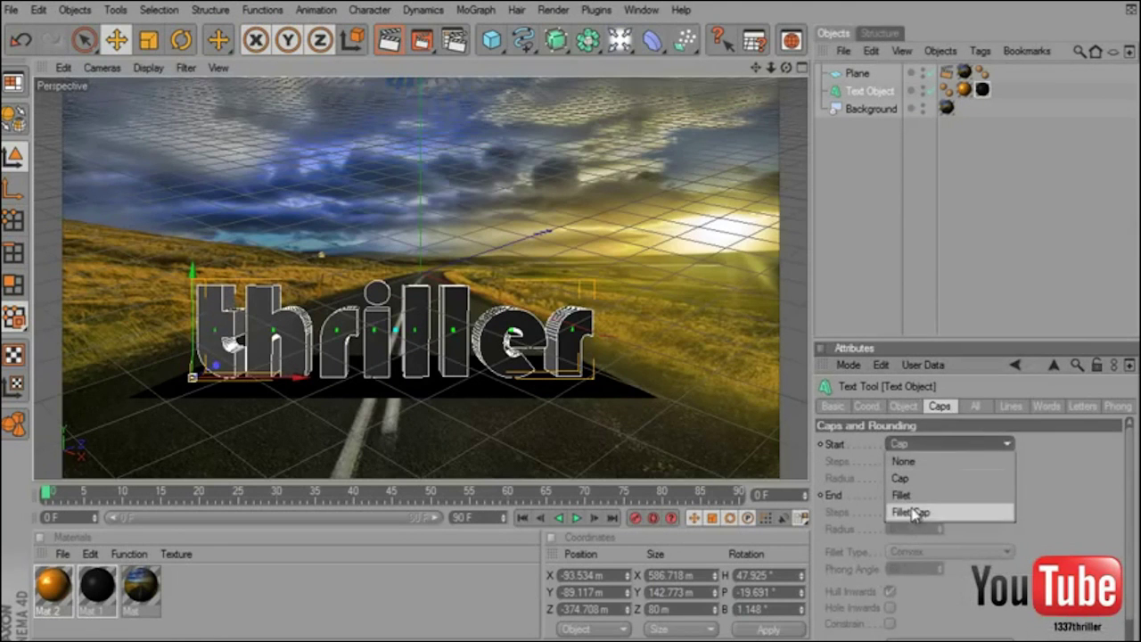
click(914, 514)
click(948, 494)
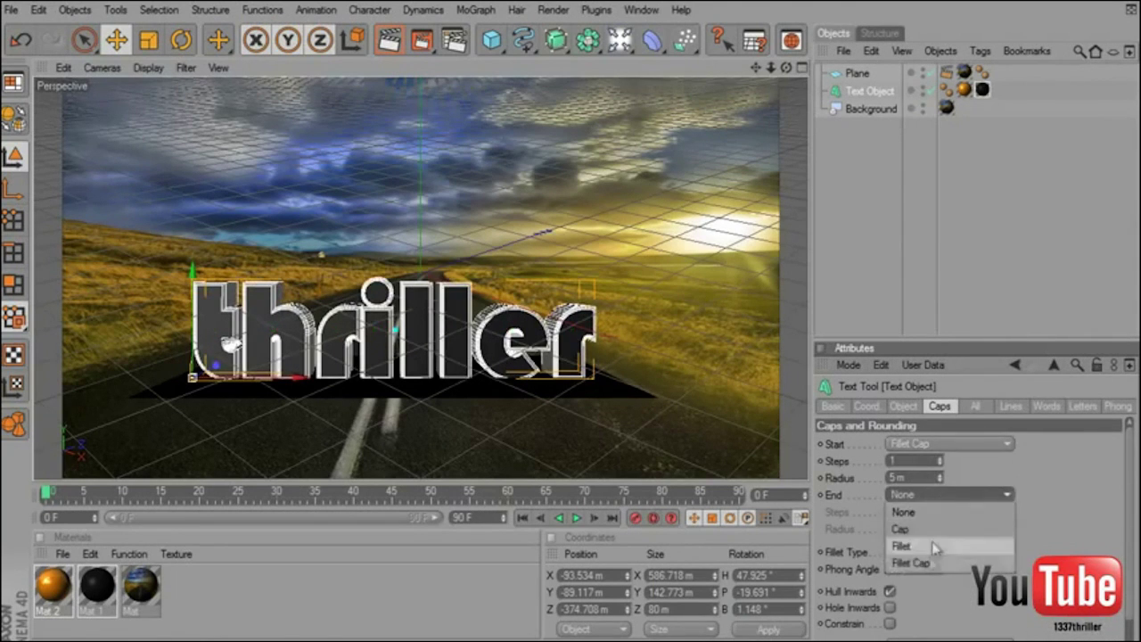
click(911, 563)
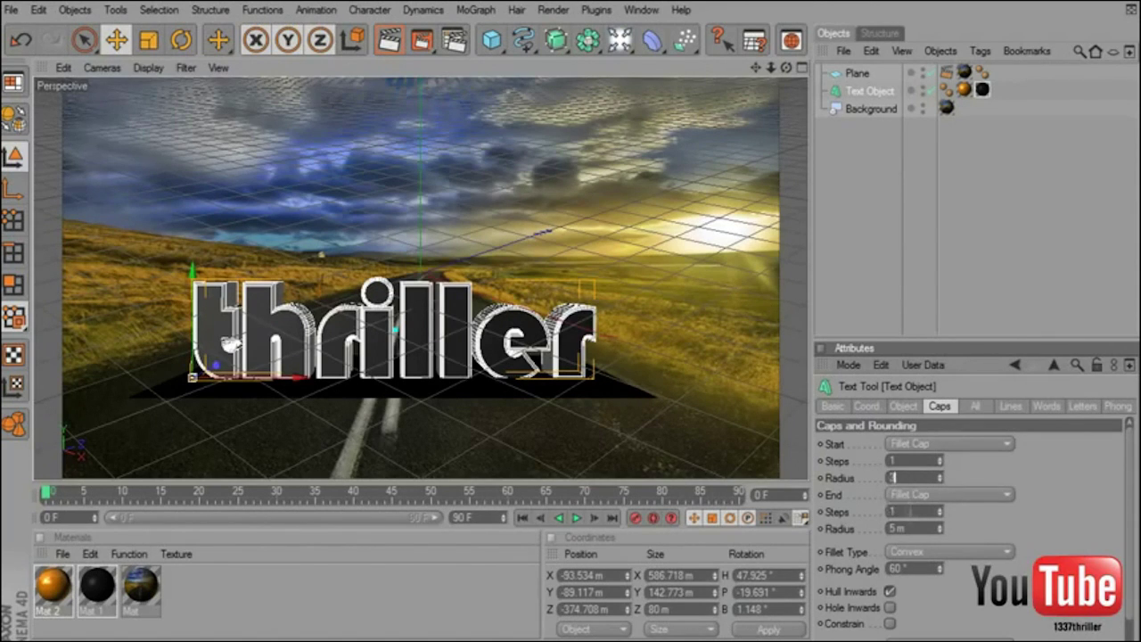
Set the start and end fillet radius of the text to 3 m, render a preview and deselect the text.
drag(909, 529, 890, 528)
text(3m)
click(1034, 511)
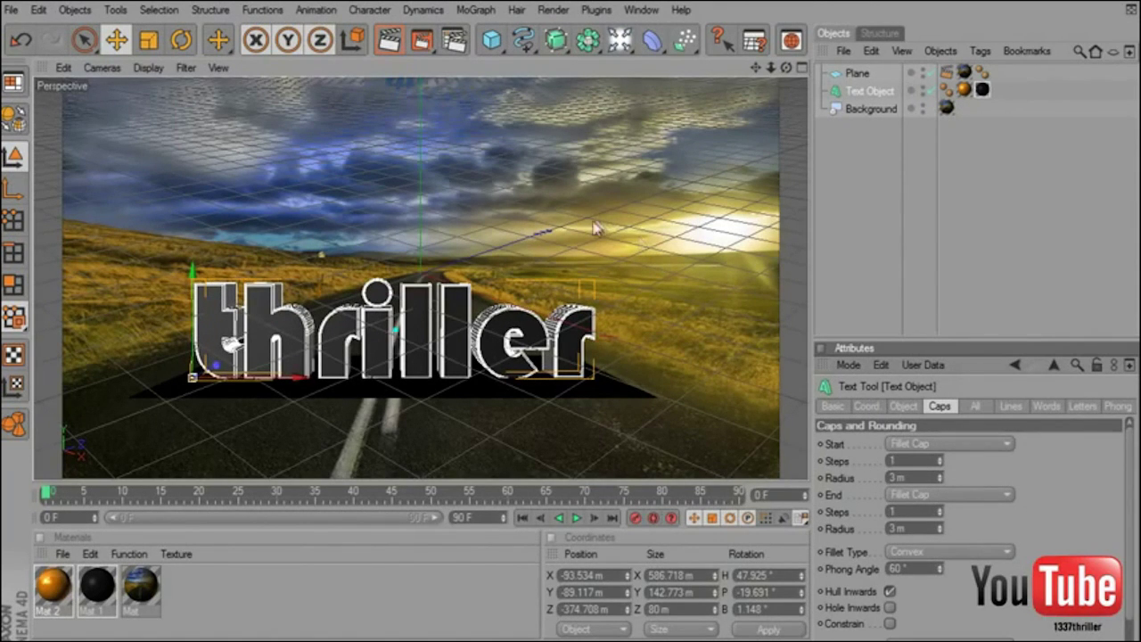
click(396, 50)
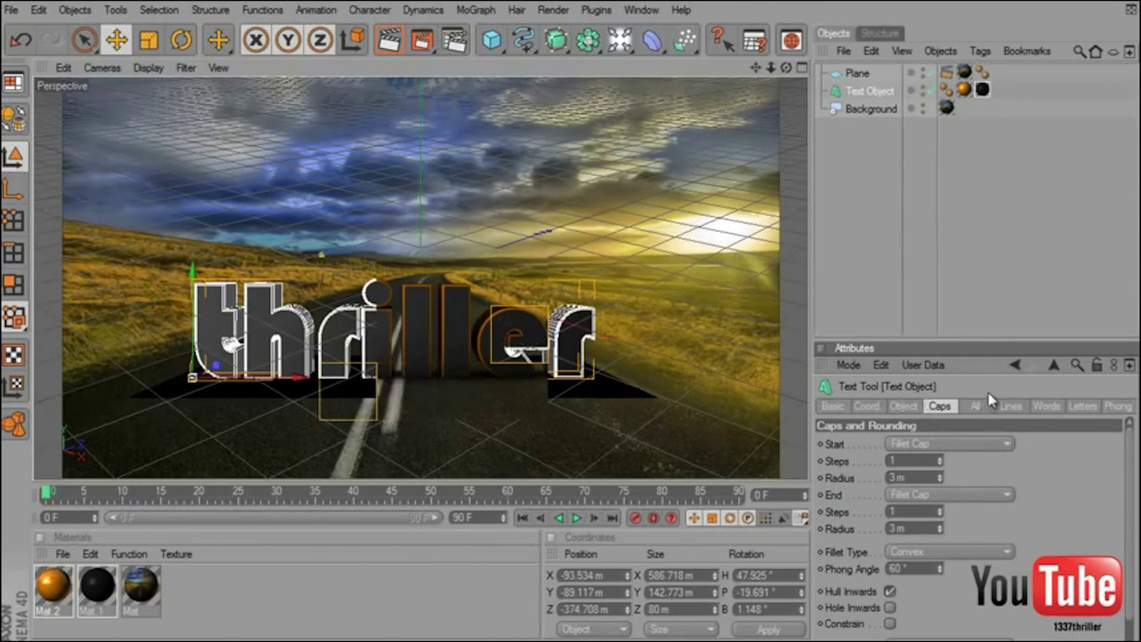
click(832, 176)
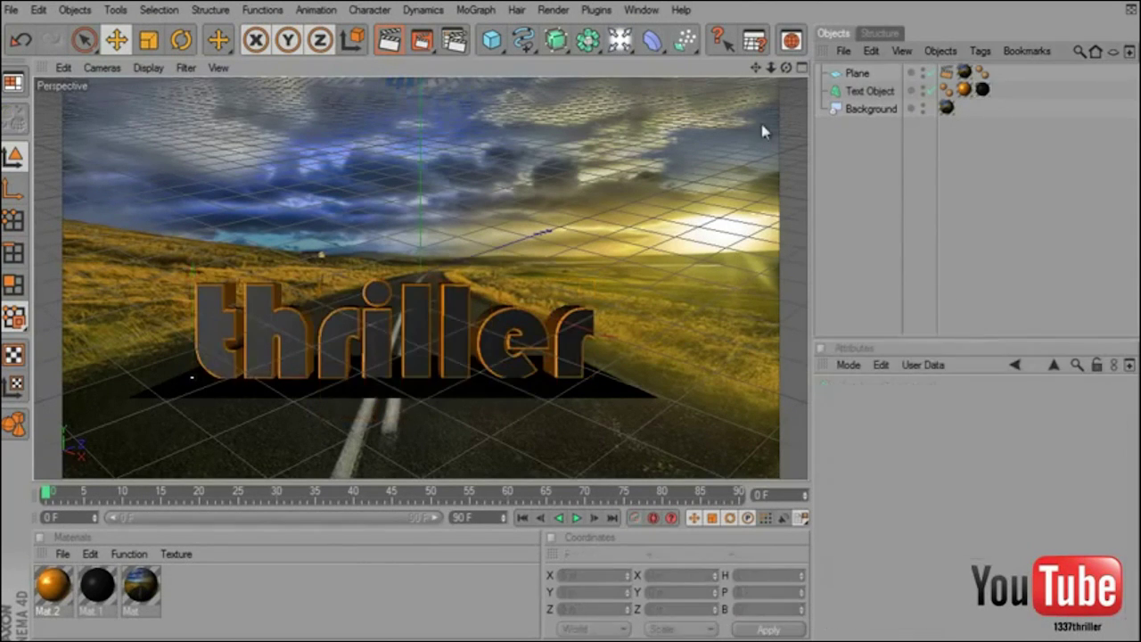
Add an omni light and raise it high above the scene, to about Y 1130 m and Z 165 m.
click(620, 39)
click(658, 58)
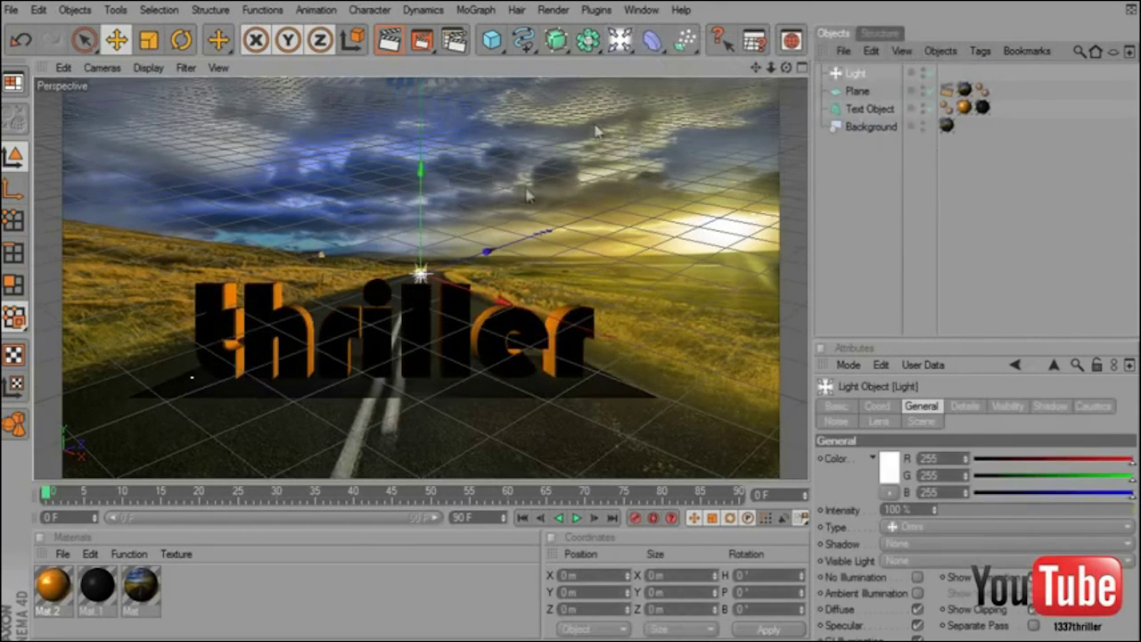
drag(472, 266, 461, 300)
mouse_move(487, 234)
mouse_down()
mouse_move(569, 323)
mouse_move(487, 222)
mouse_up()
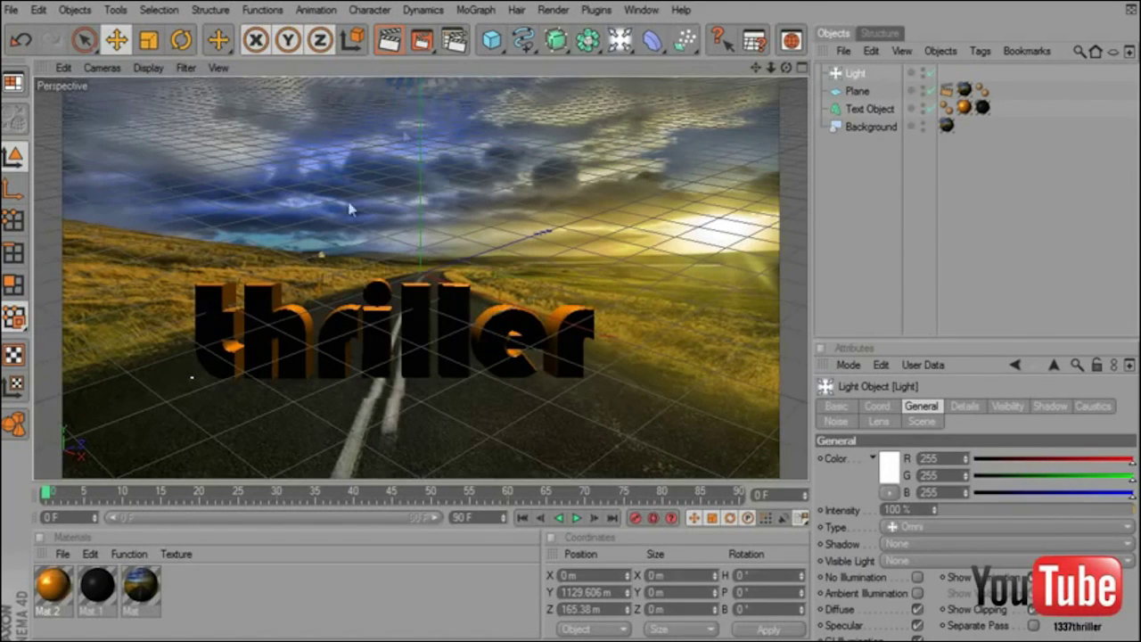
Render previews of the view to check the text lit by the overhead light.
click(390, 40)
drag(376, 305, 491, 364)
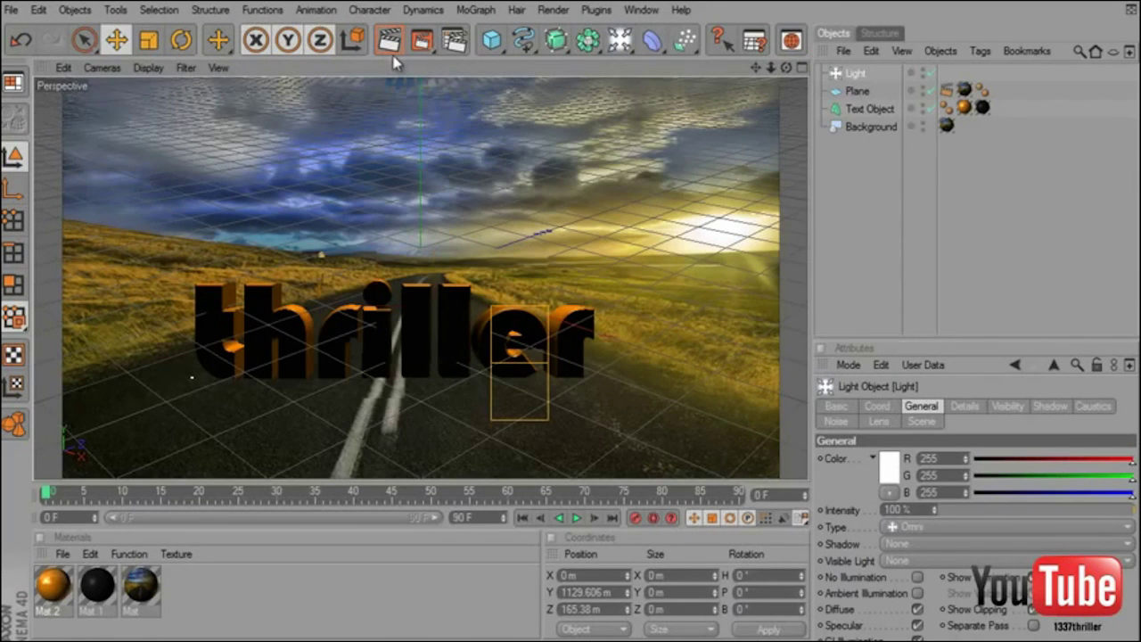
click(844, 231)
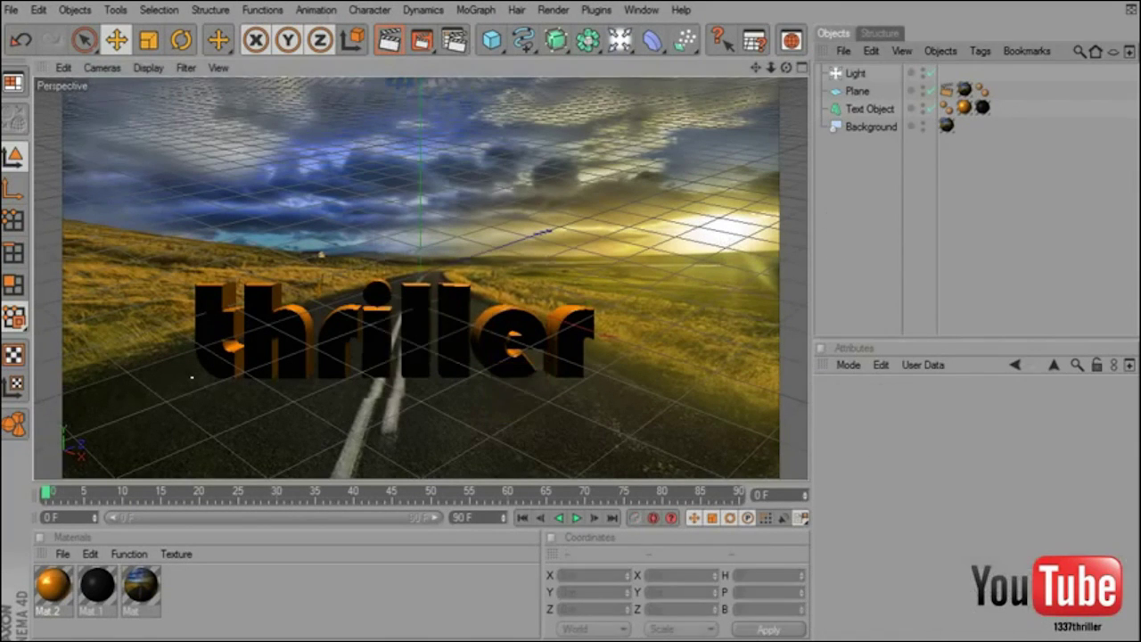
click(392, 41)
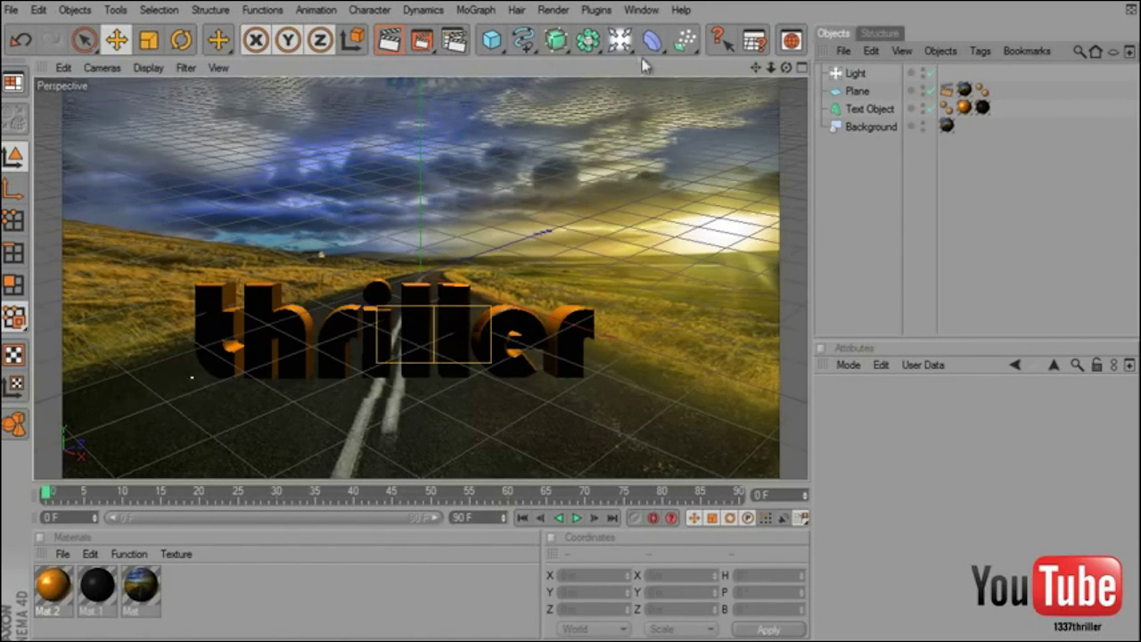
Add a second omni light in front of the text at about X 459 m, Y 84 m, Z -512 m and render a preview.
drag(652, 41, 675, 50)
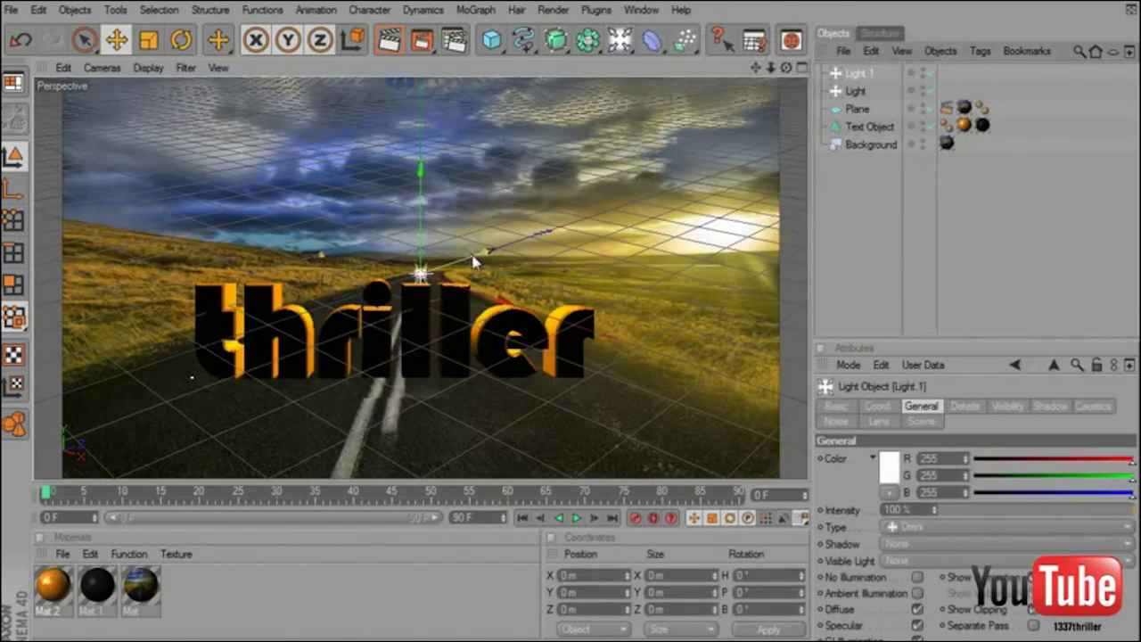
drag(472, 262, 559, 339)
drag(303, 369, 566, 324)
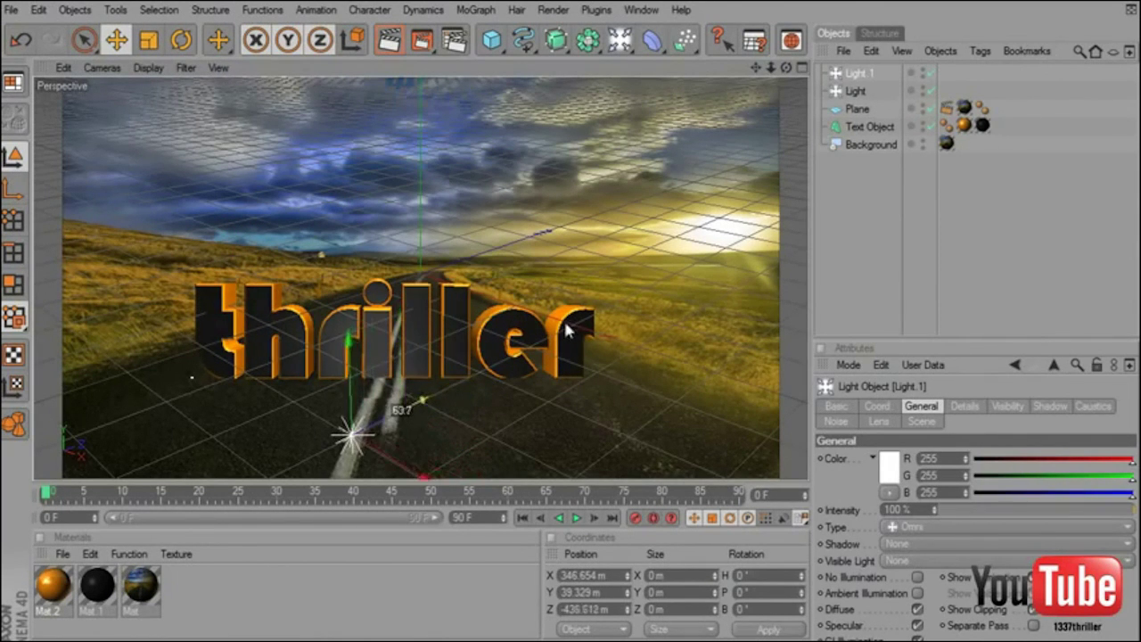
drag(406, 428, 472, 457)
drag(402, 438, 437, 461)
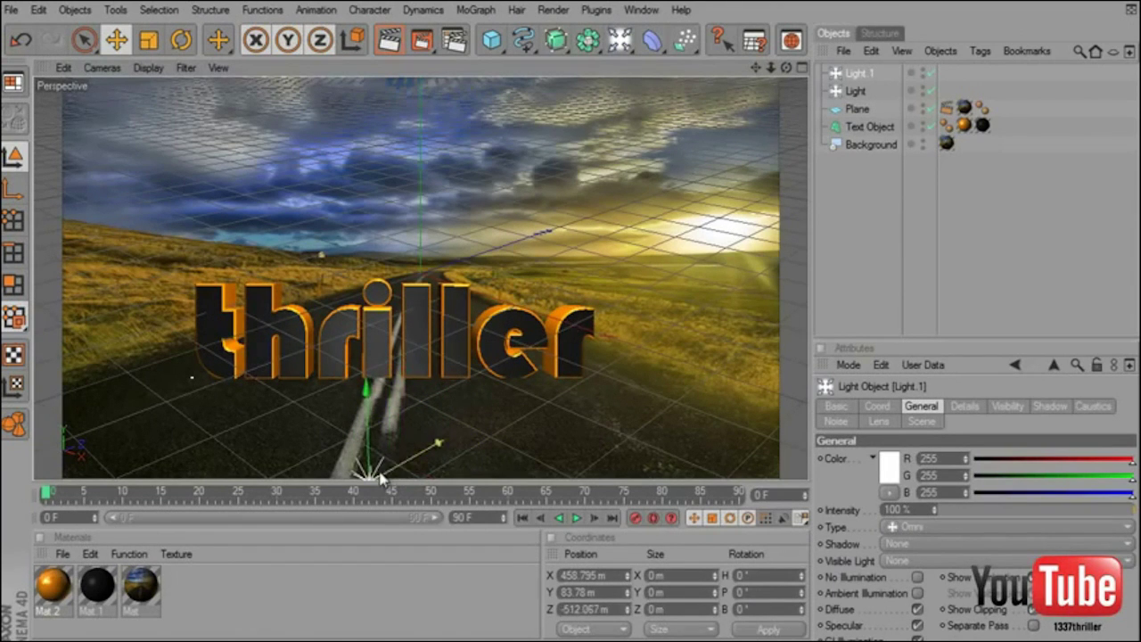
click(388, 39)
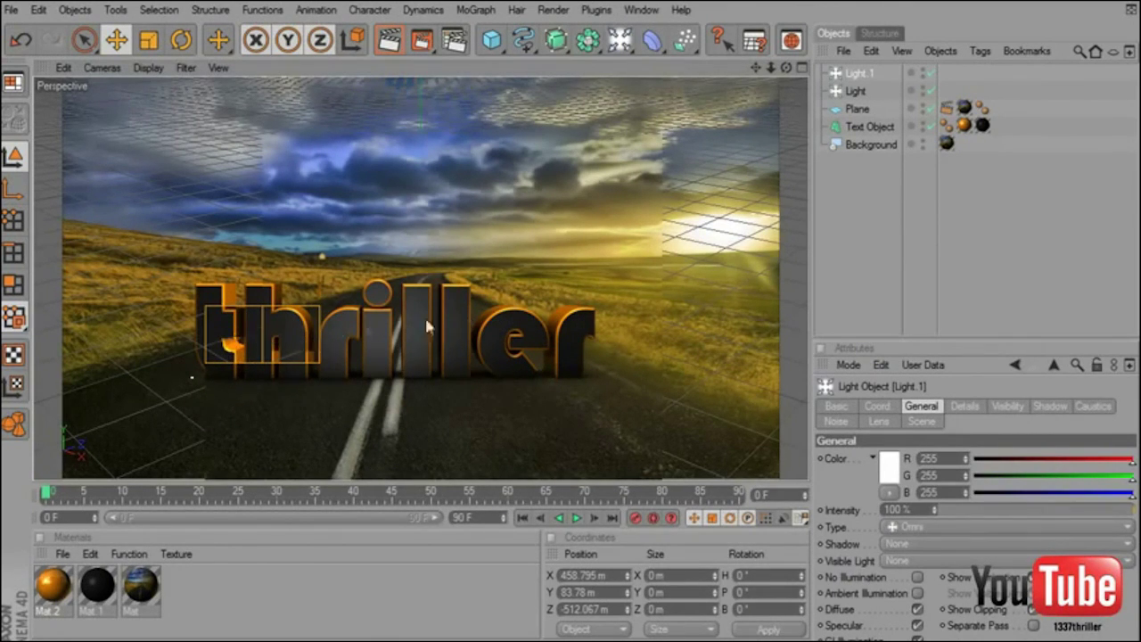
Rotate the thriller text slightly to a bank of about 1.26° and move it up to about Y -83 m.
click(858, 110)
click(869, 126)
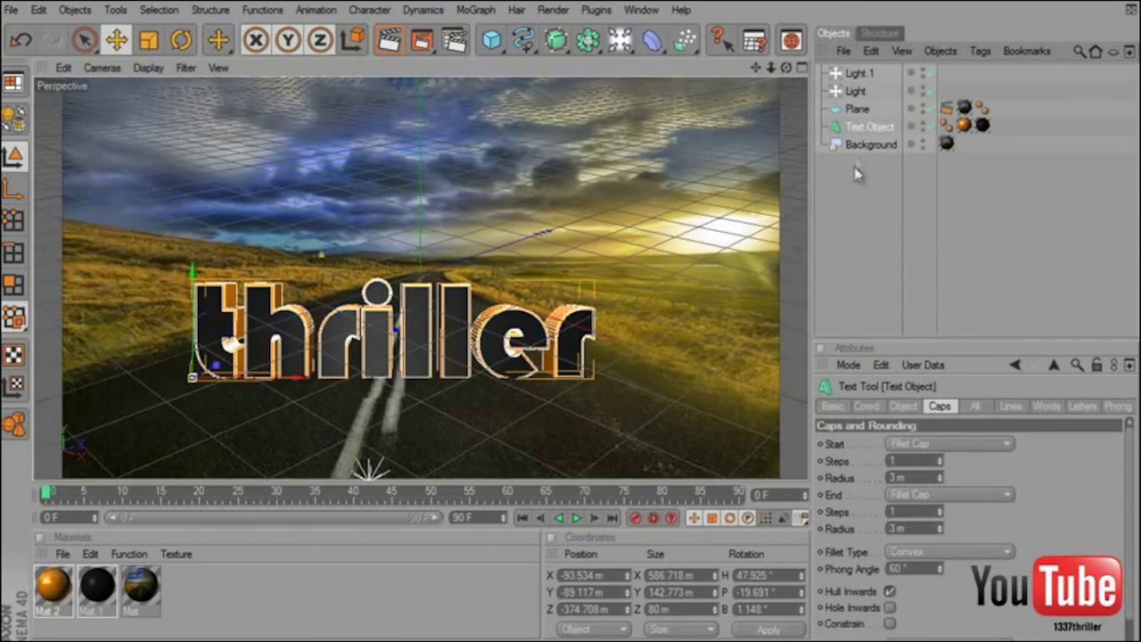
click(181, 39)
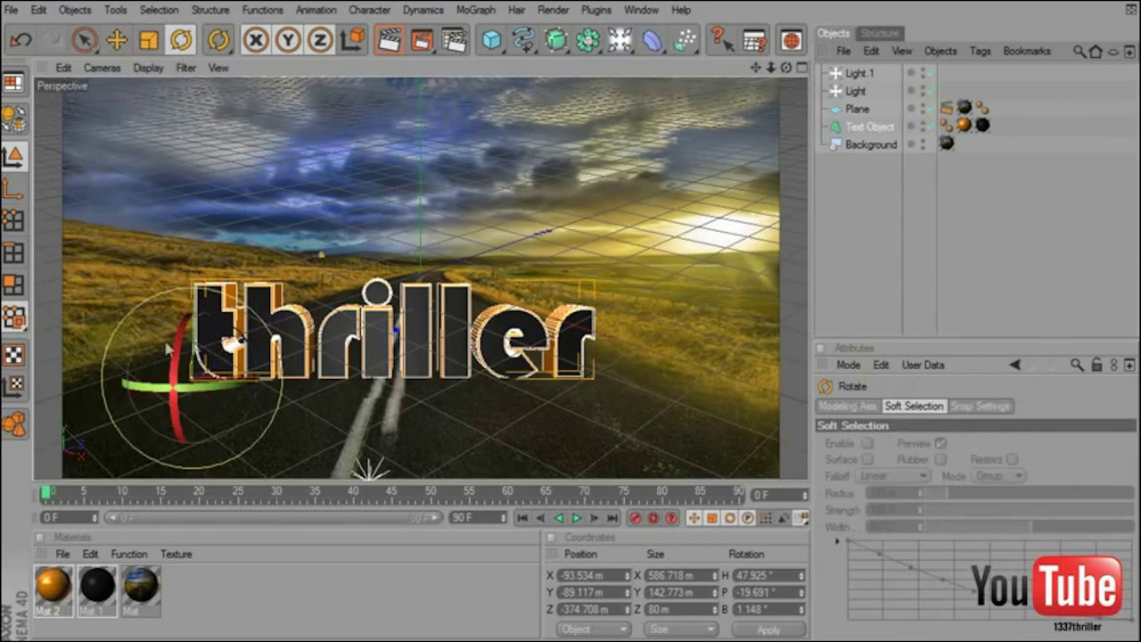
drag(153, 334, 196, 334)
click(116, 39)
drag(571, 325, 570, 328)
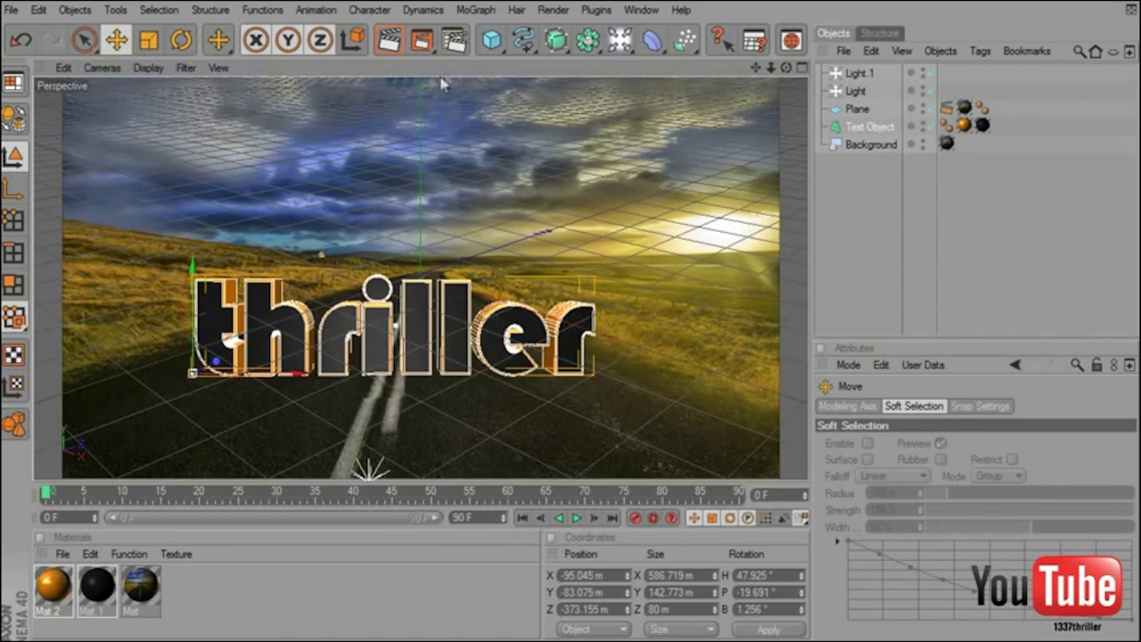